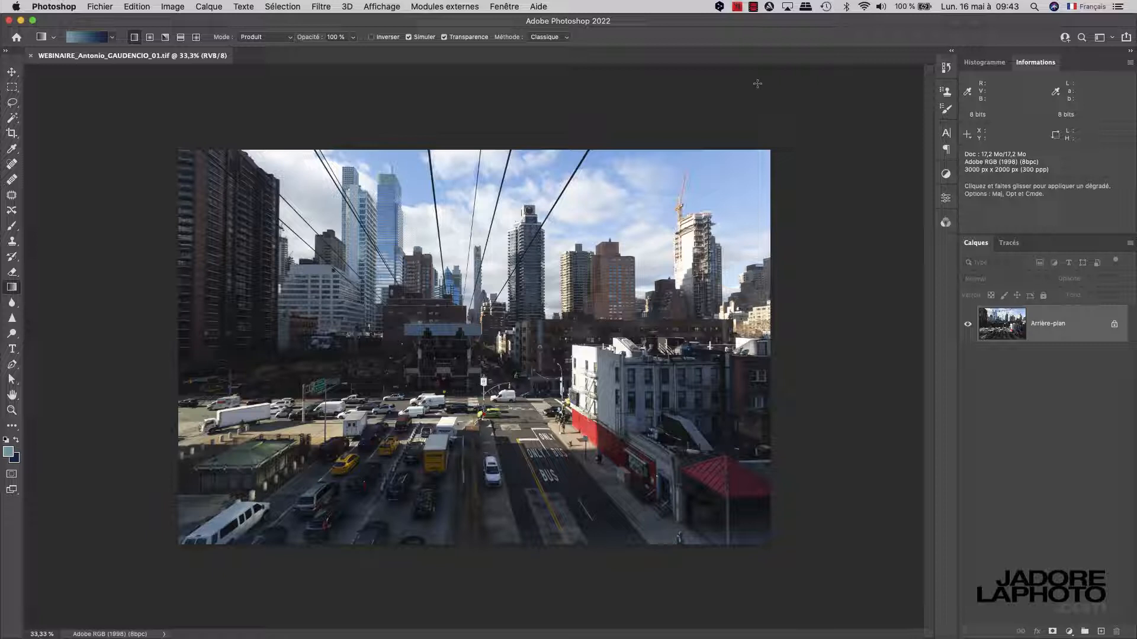
Look through the list of available workspaces
click(505, 6)
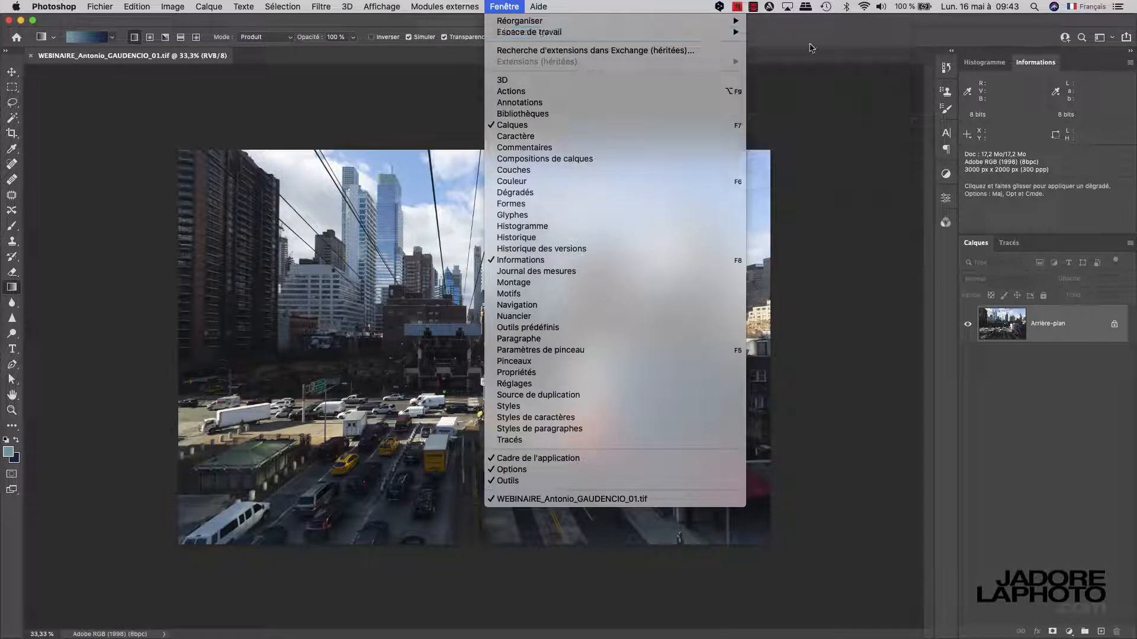
mouse_move(734, 32)
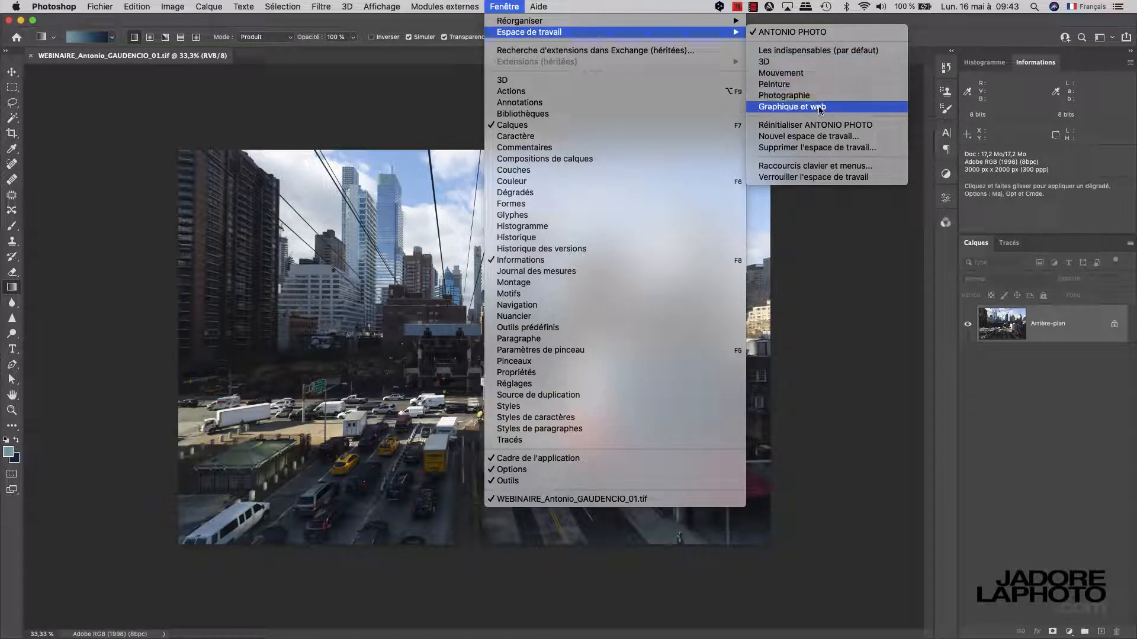
click(373, 403)
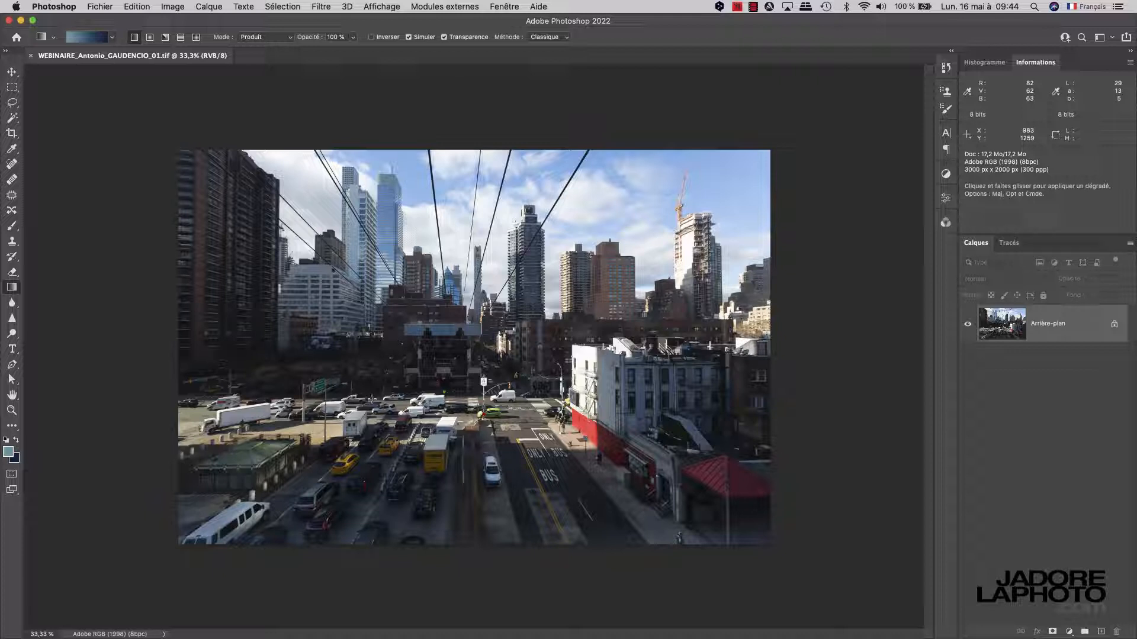
Set the second colour readout in Informations to Couleurs CMJN and collapse the Histogramme and Informations group
click(987, 67)
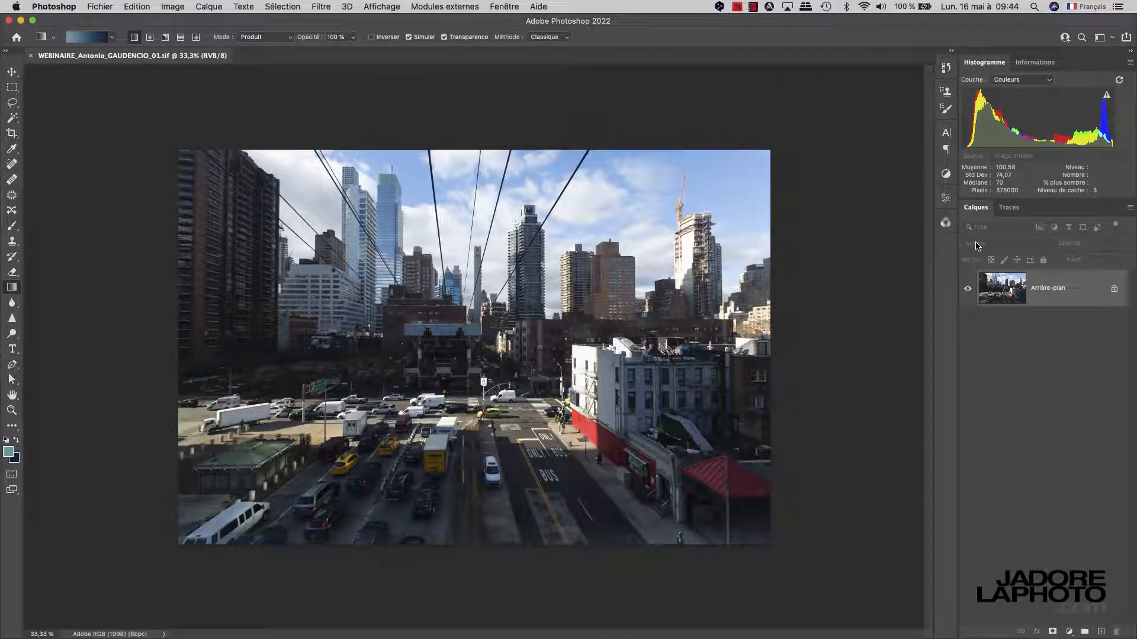
click(1035, 62)
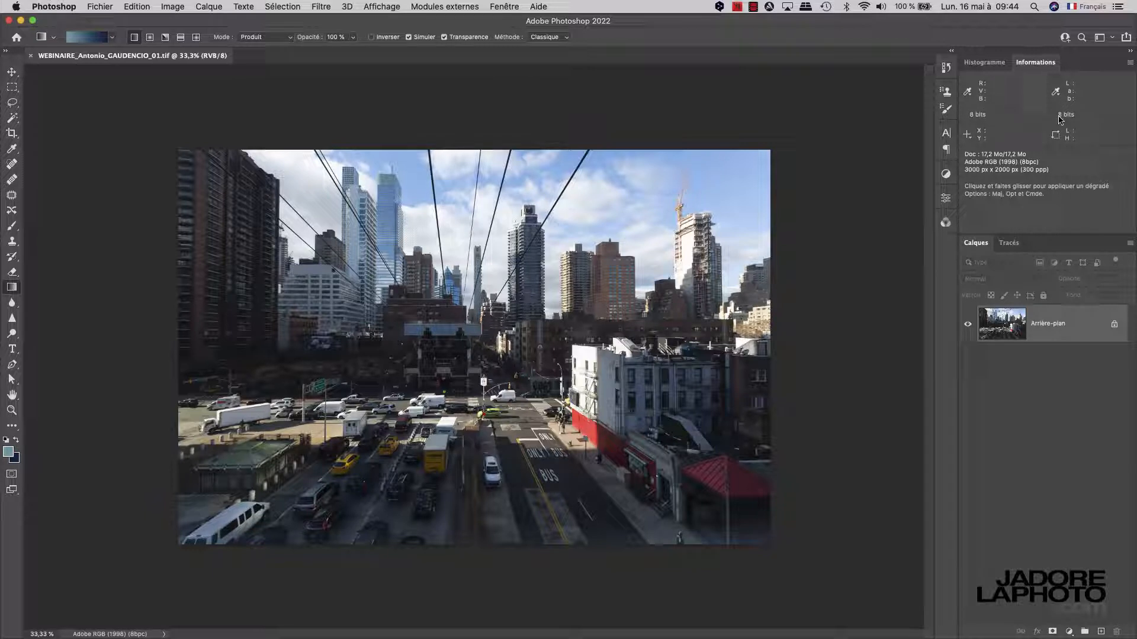
click(1058, 93)
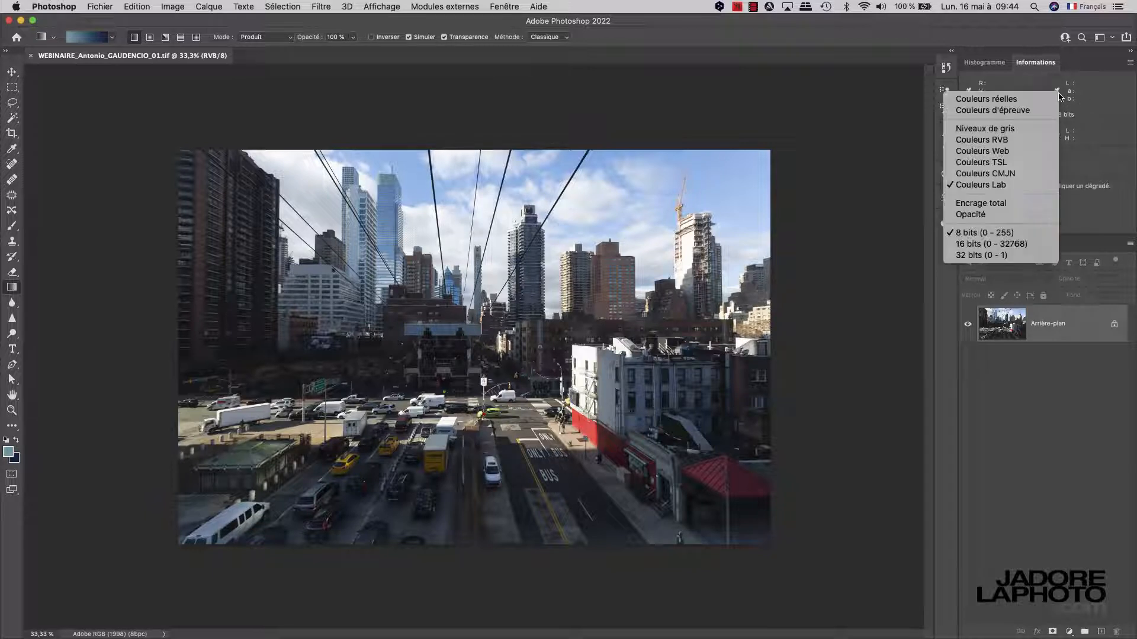
click(1045, 173)
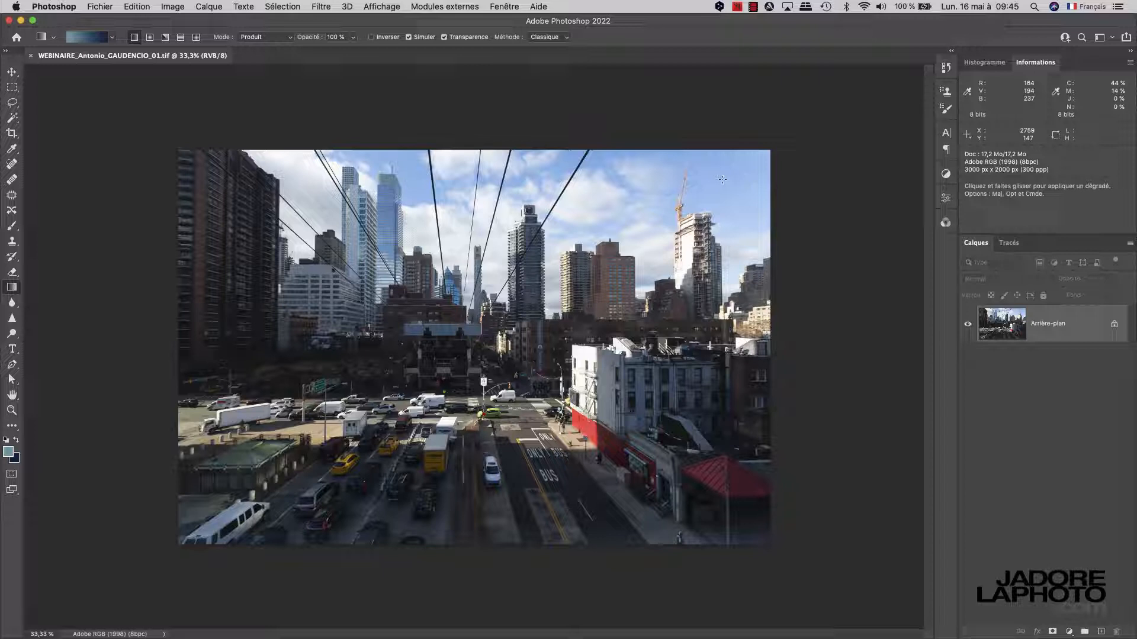
double_click(1036, 64)
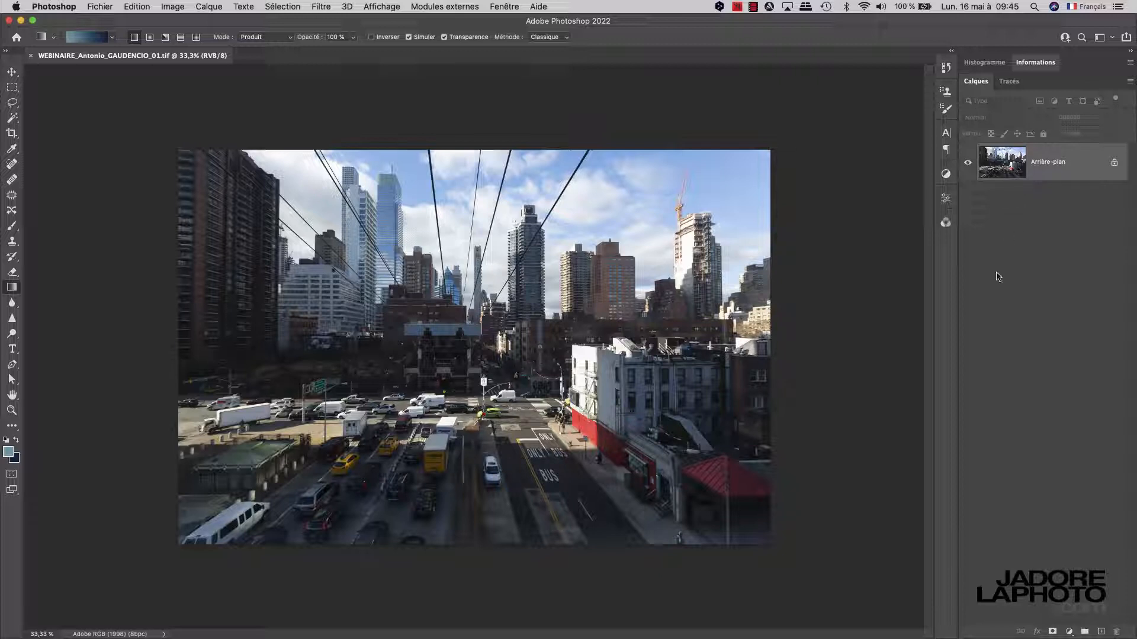
Examine the document's paths, layers and history, plus the clone source and brush settings
click(1009, 82)
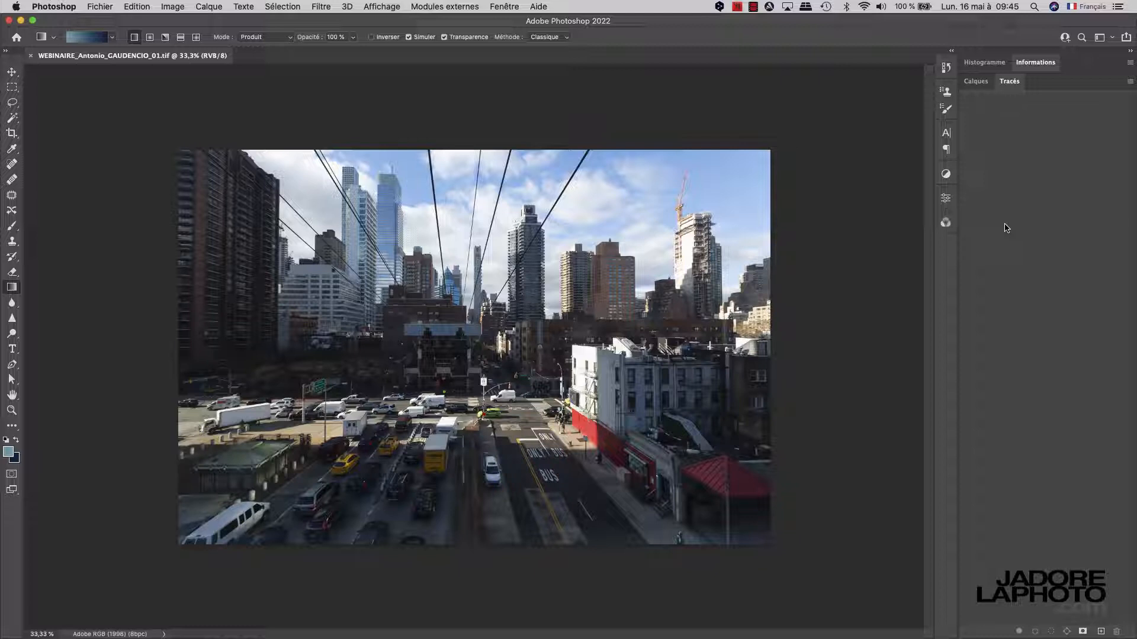
click(976, 81)
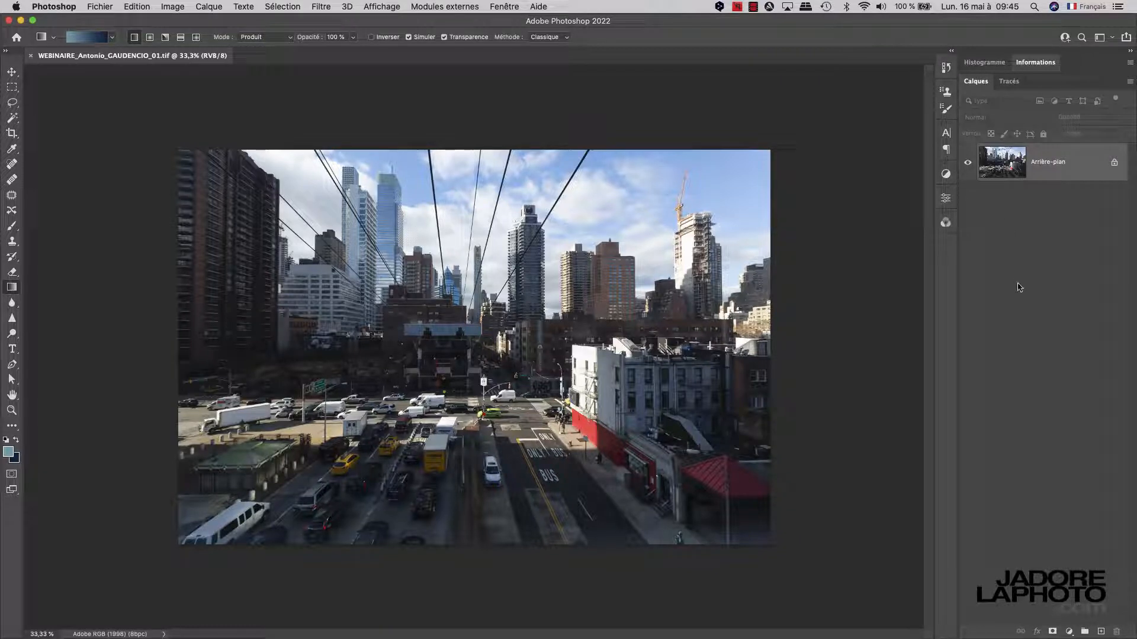
click(946, 69)
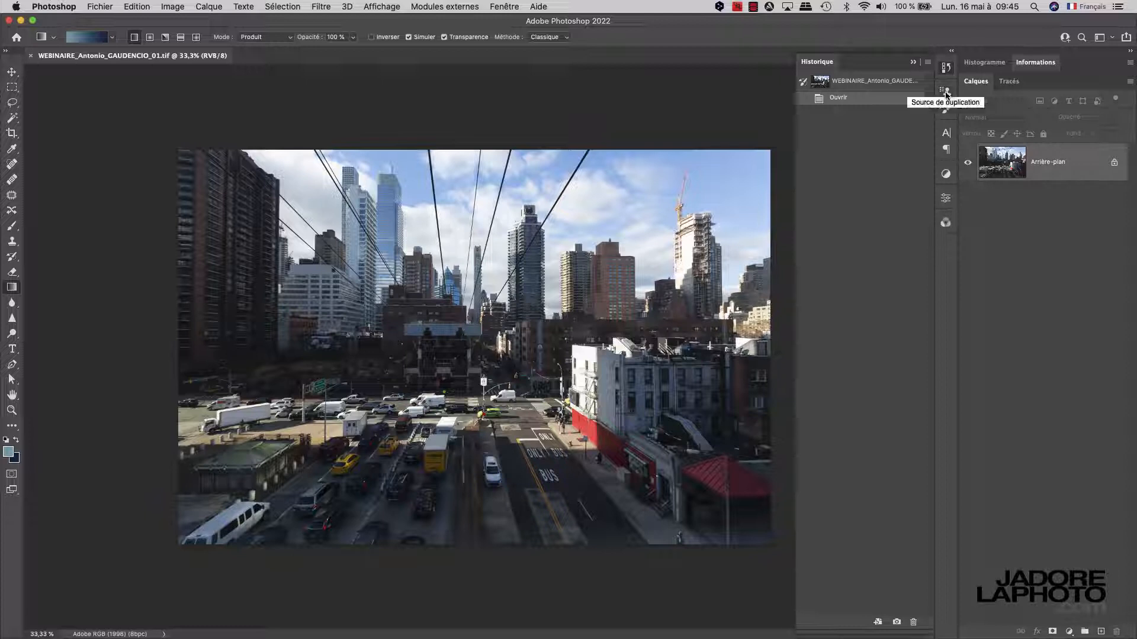
click(947, 92)
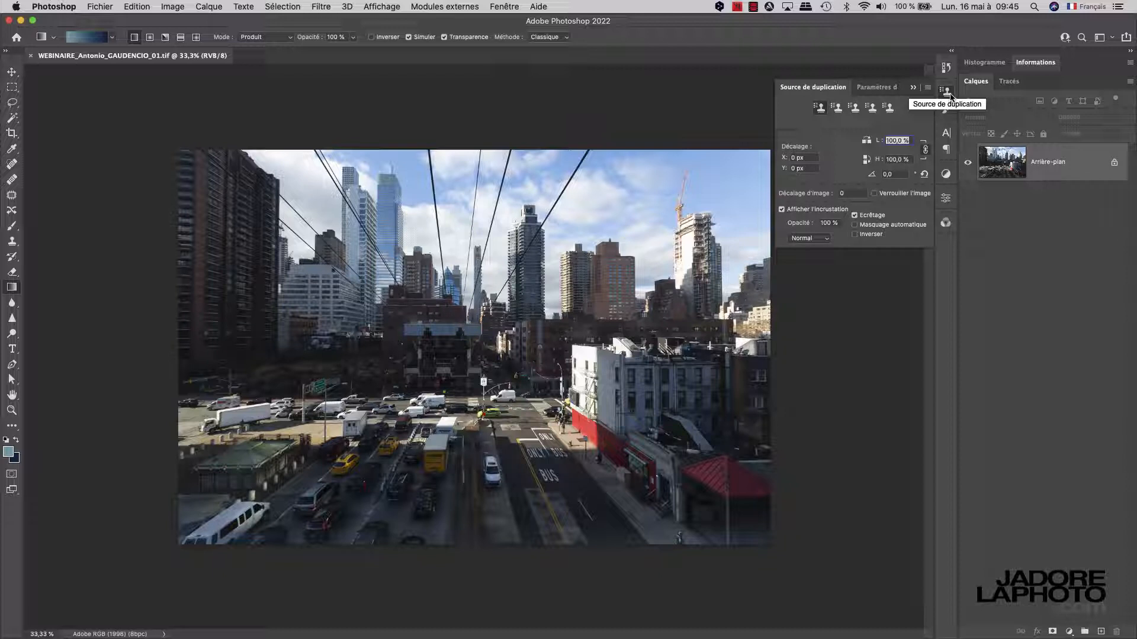
click(882, 88)
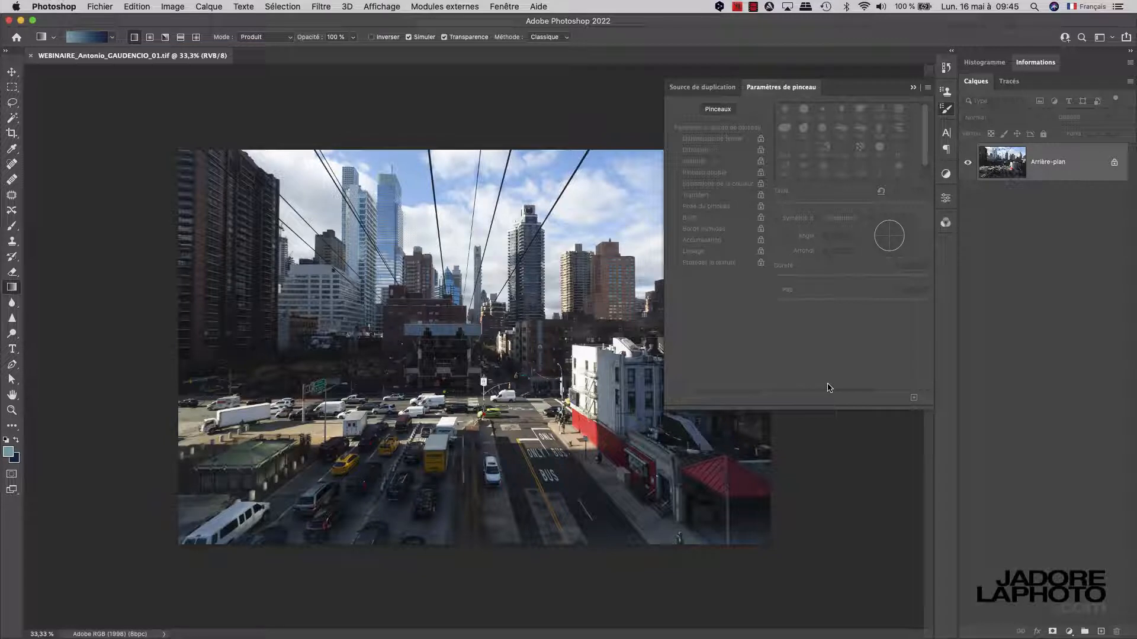
Examine the character settings with the available fonts, and the paragraph alignment and spacing options
click(946, 134)
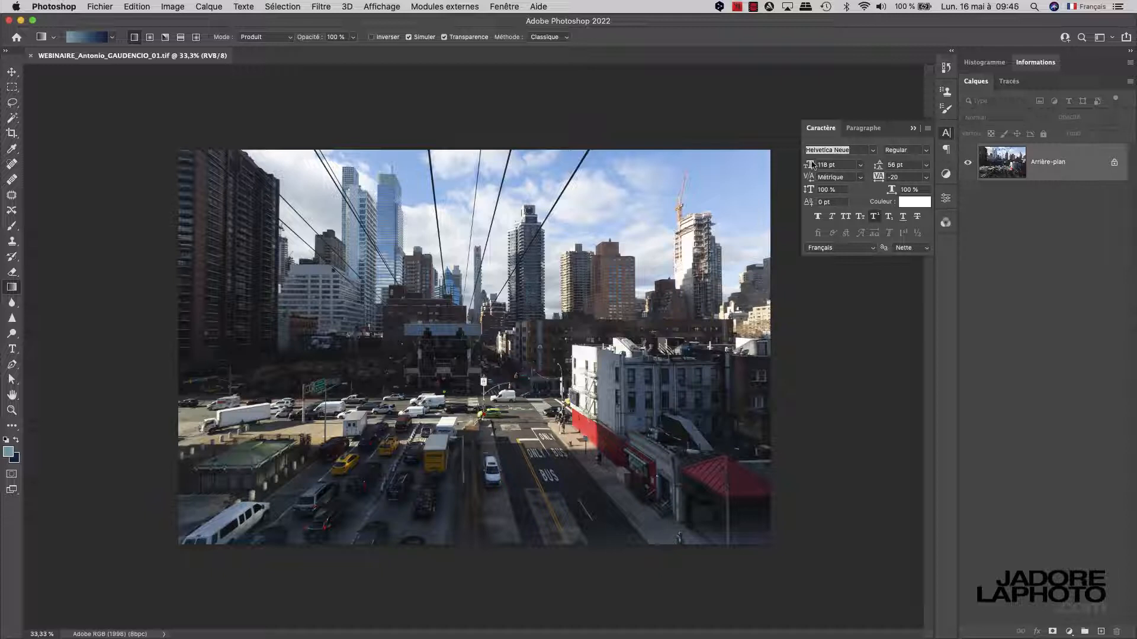
click(874, 154)
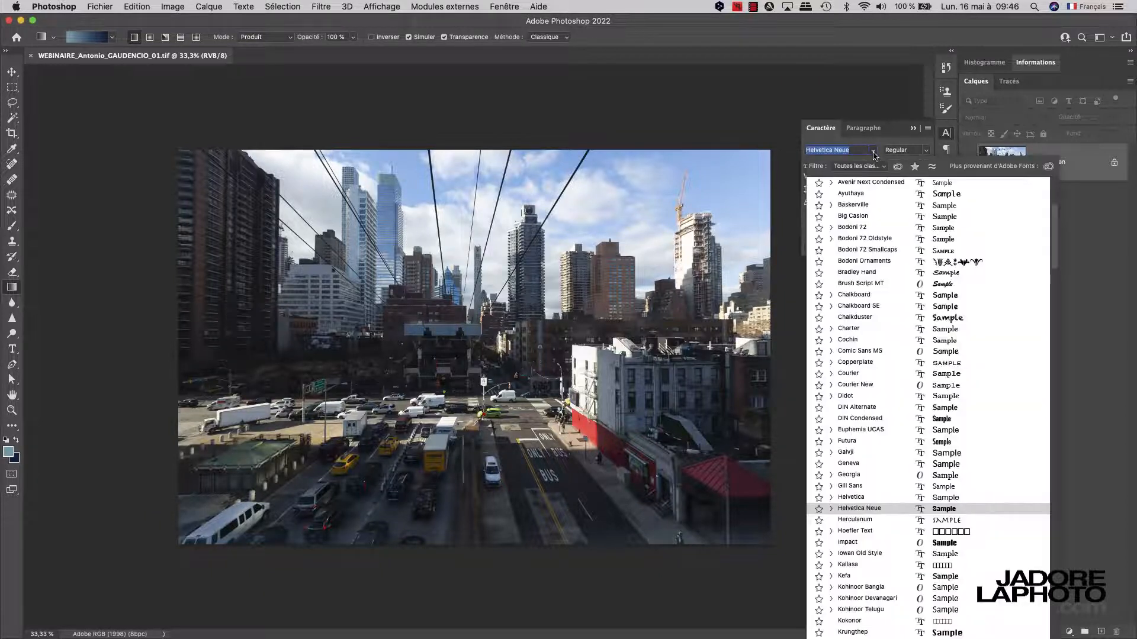
click(874, 154)
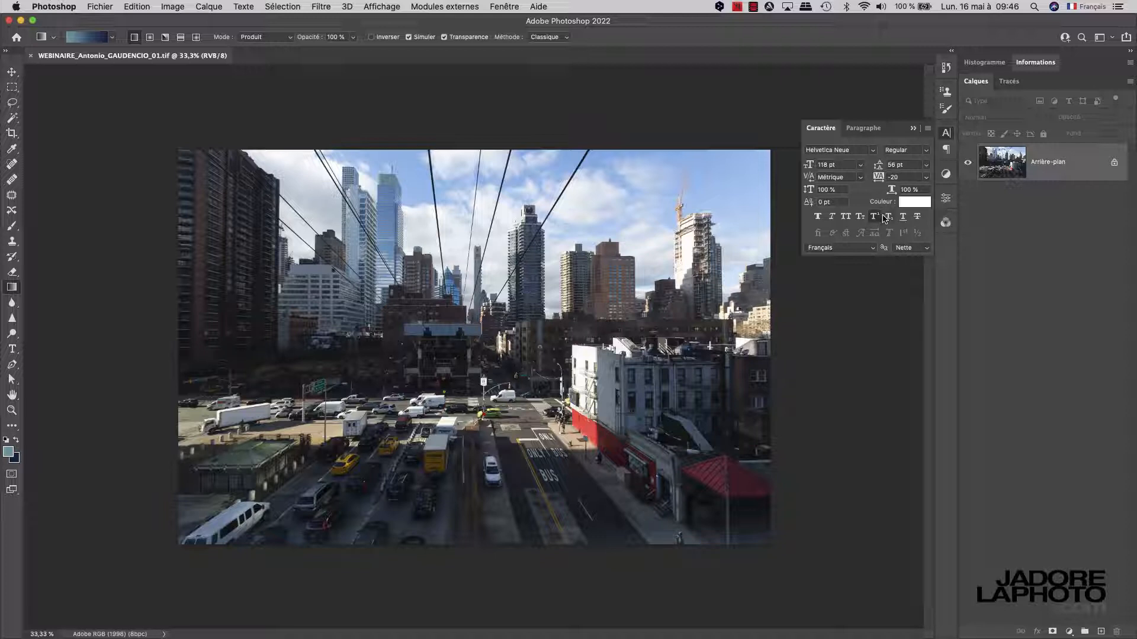
click(864, 131)
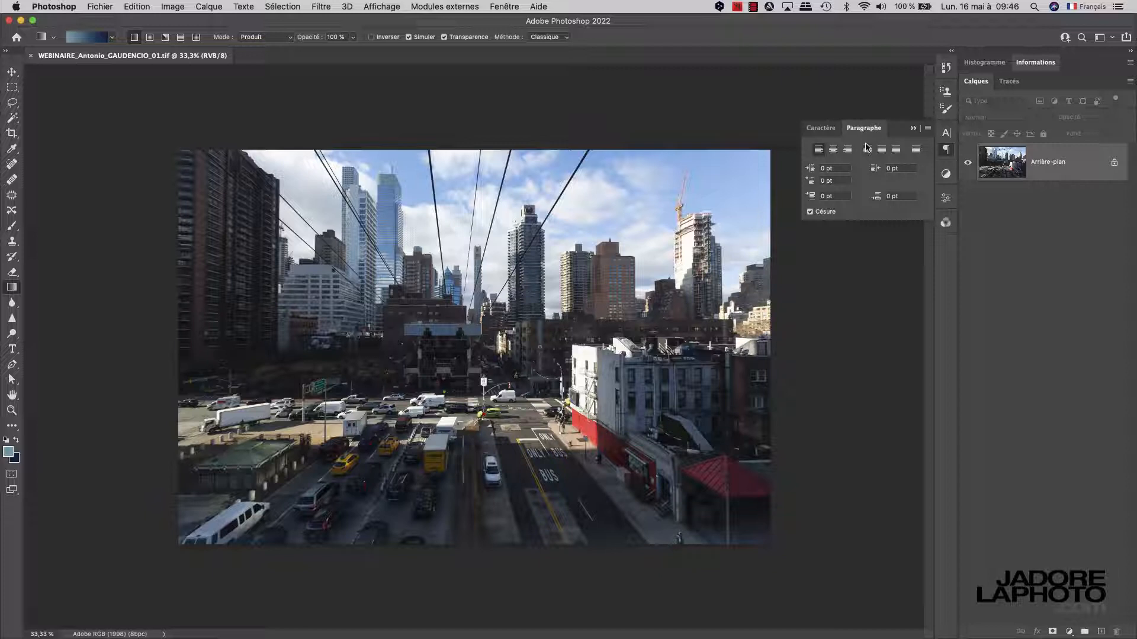
Examine the available adjustments, the document properties with the colour modes, and the image's colour channels
click(947, 178)
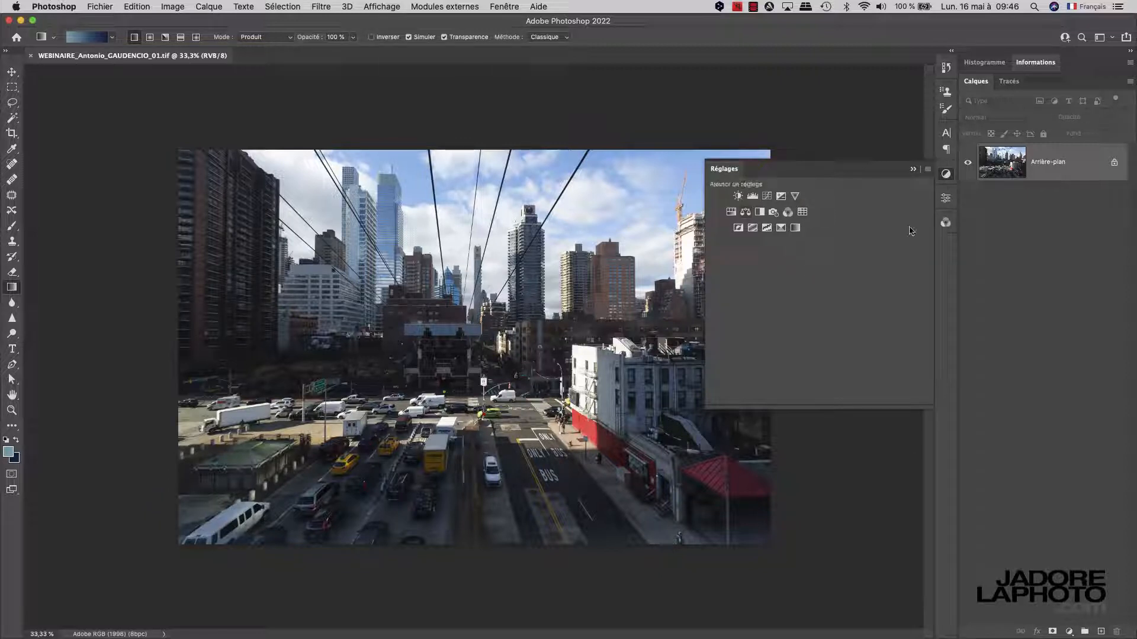
click(946, 198)
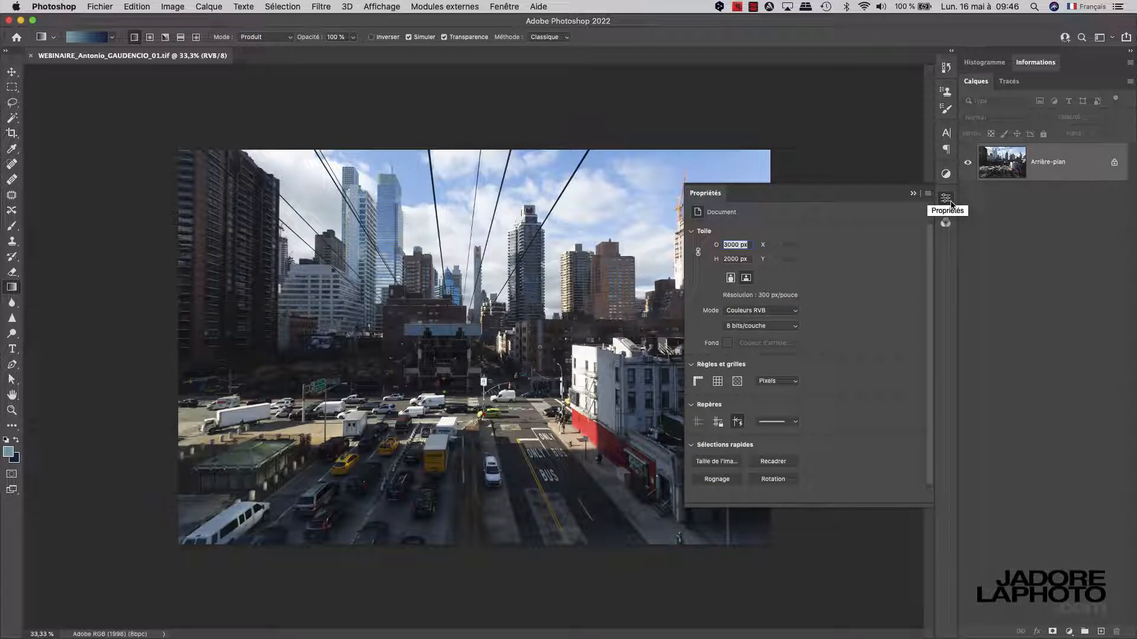
click(795, 312)
click(858, 312)
click(945, 225)
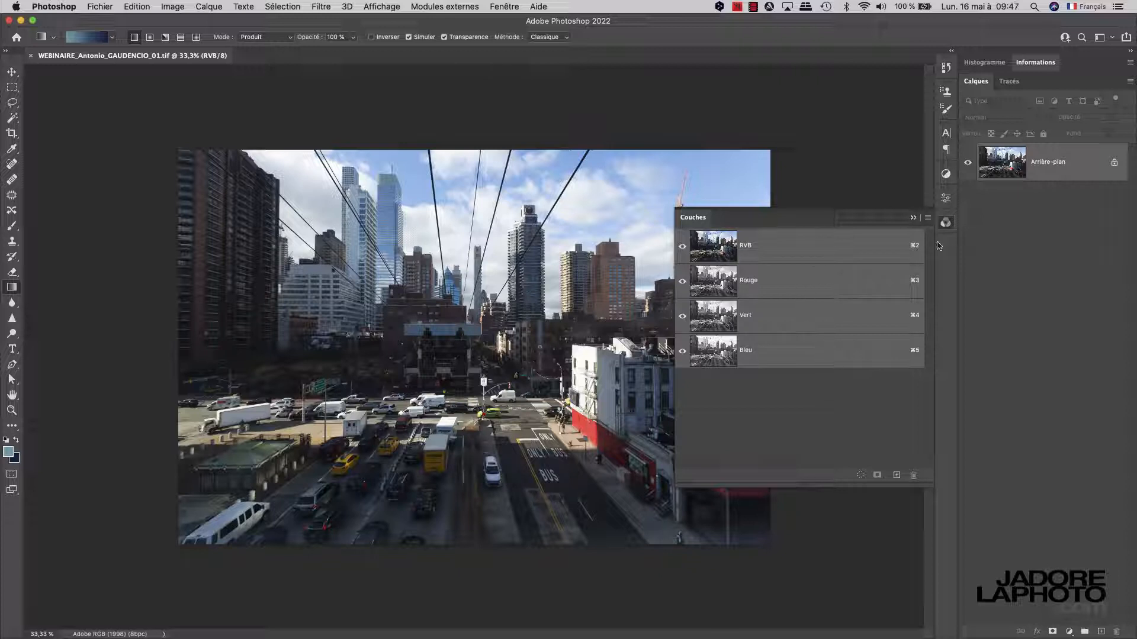
click(1000, 415)
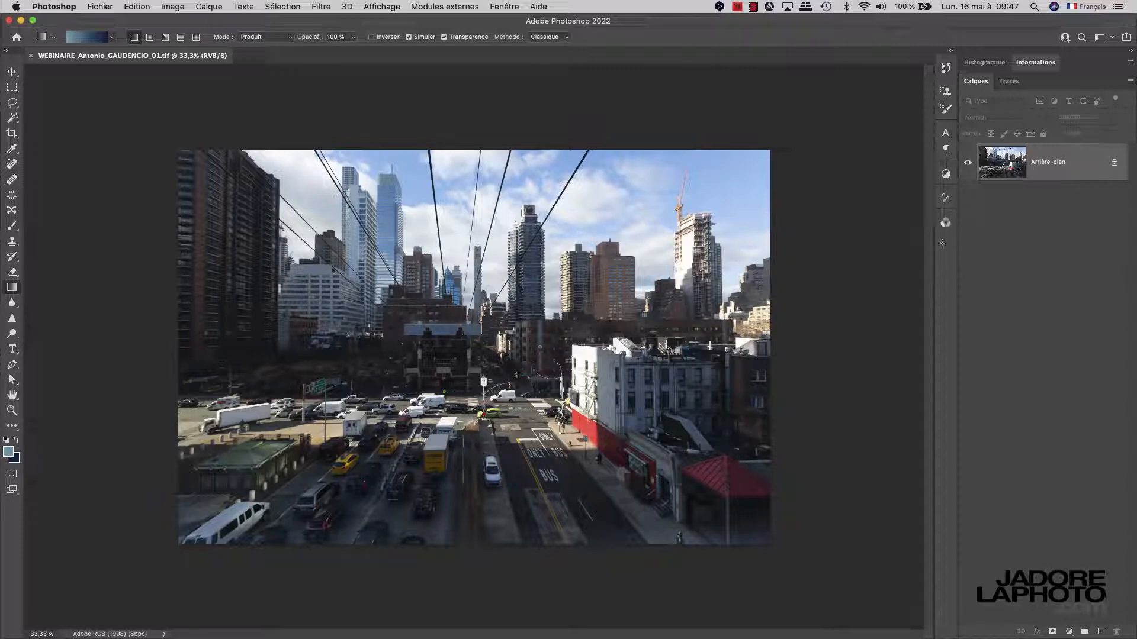
Display the Formes panel and dock it as an icon below Couches
click(503, 8)
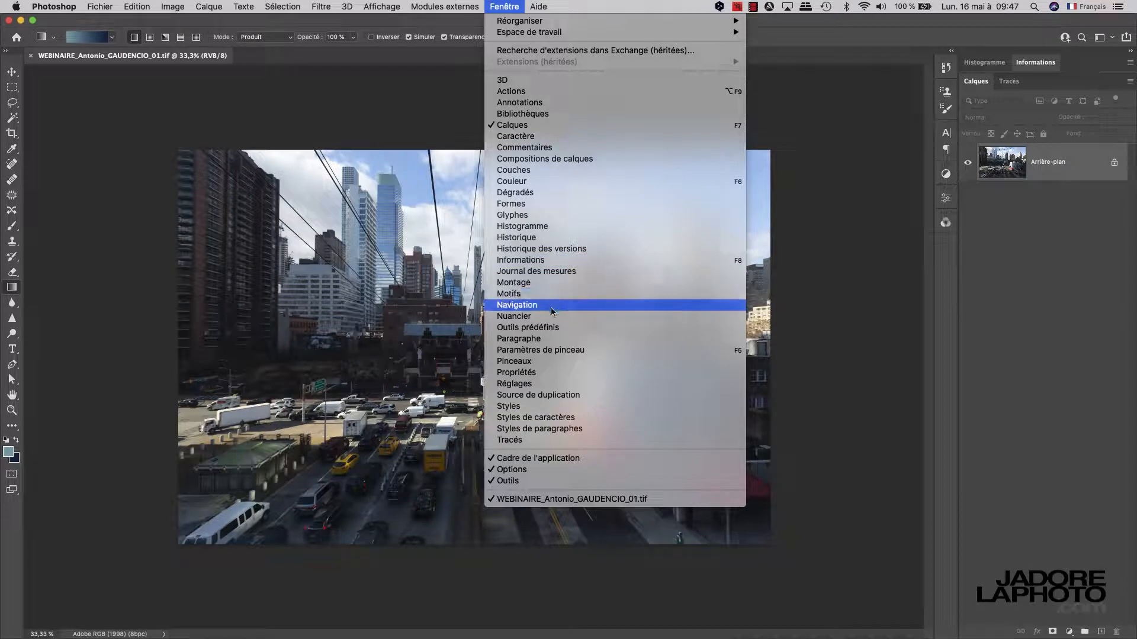
click(544, 208)
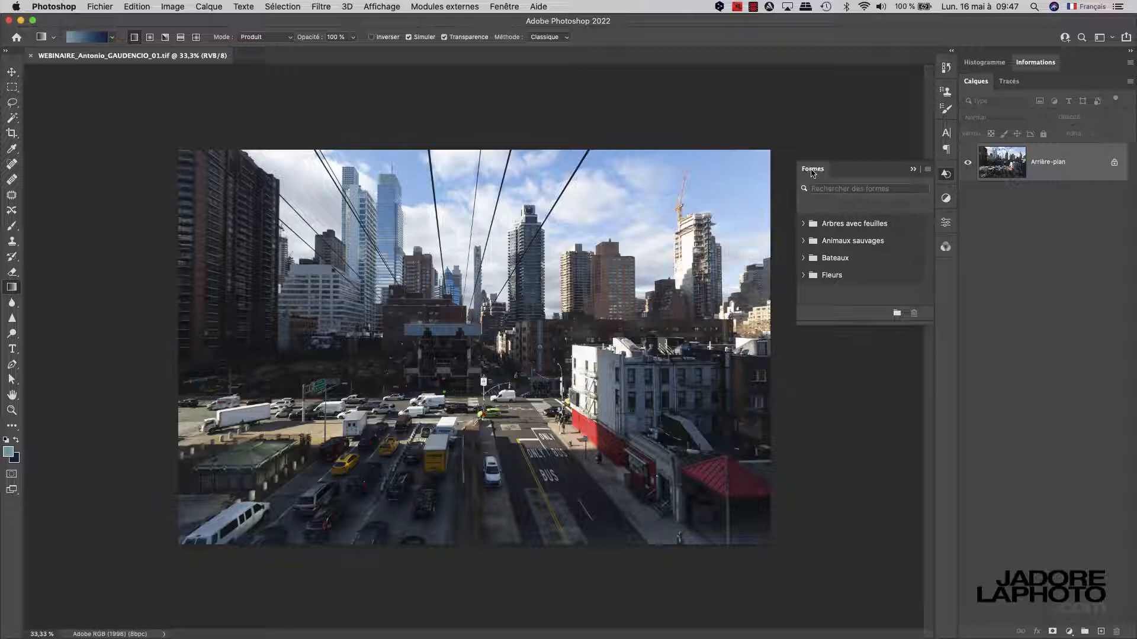
drag(815, 173, 648, 384)
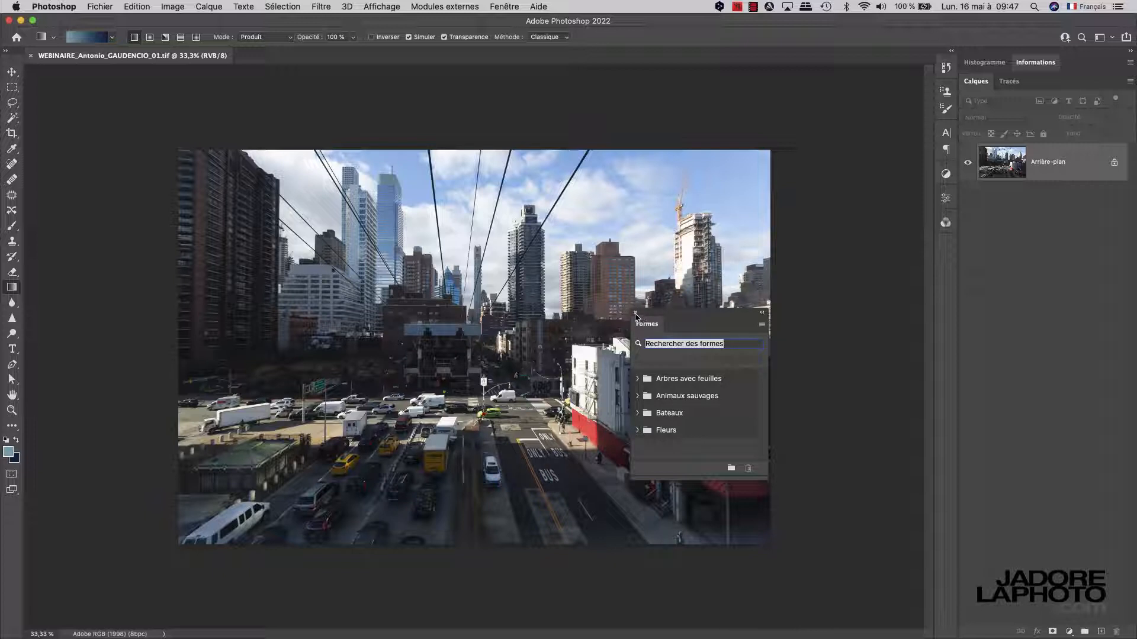
drag(646, 328, 947, 267)
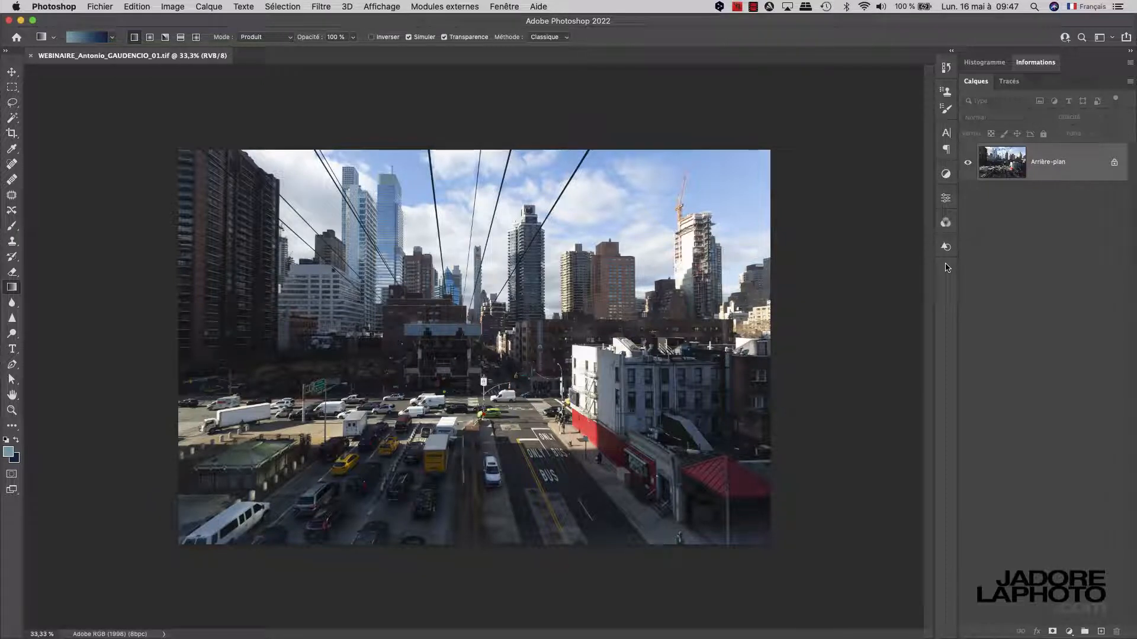
Undock the Formes panel from the icon column and close it
drag(945, 248, 768, 378)
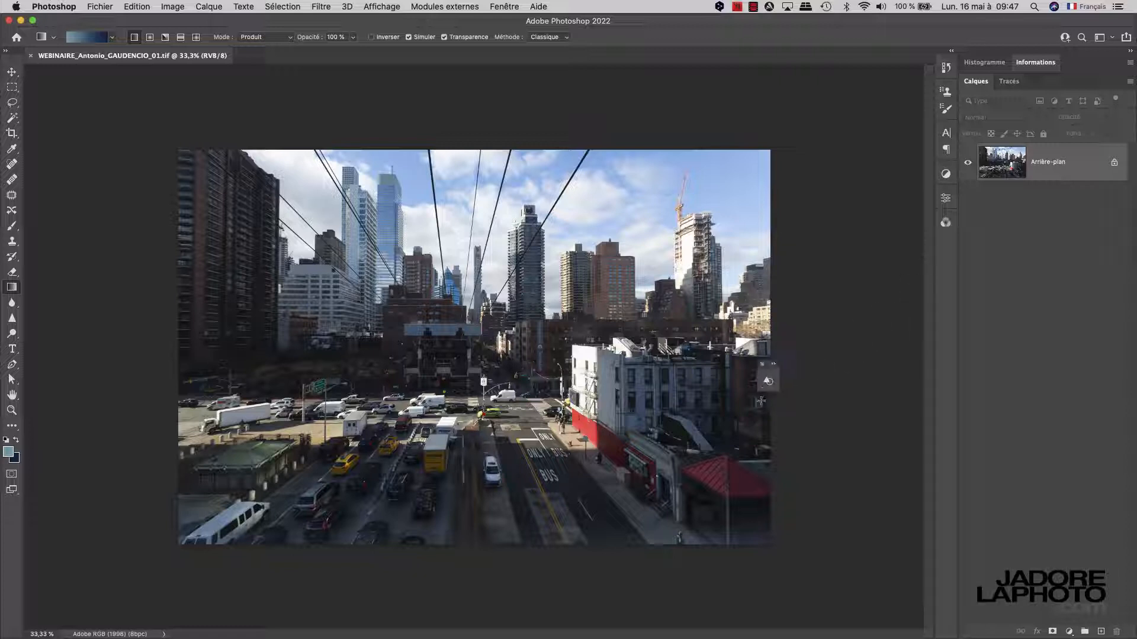
click(762, 365)
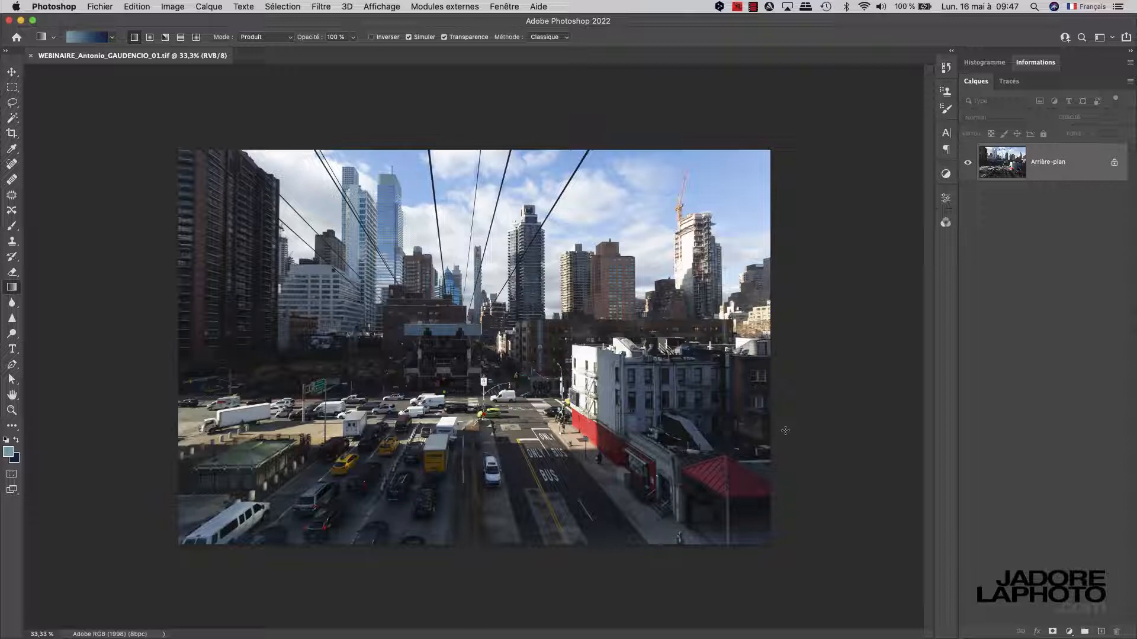
Examine how the docked icon panels expand and collapse one after another, and view their automatic collapse and display options
click(946, 68)
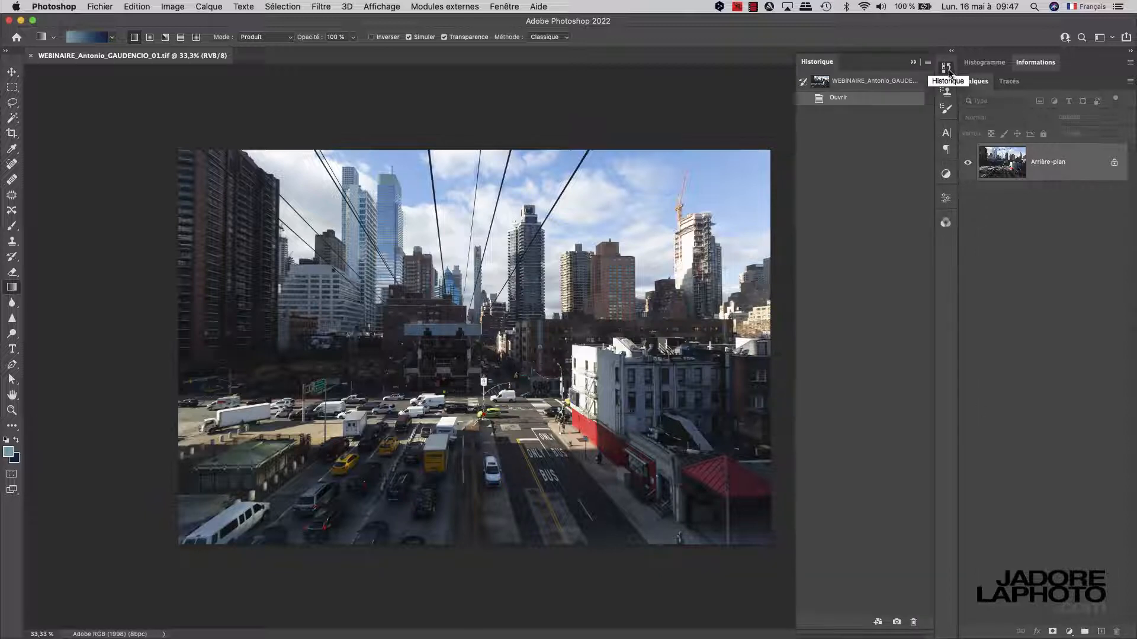
click(946, 134)
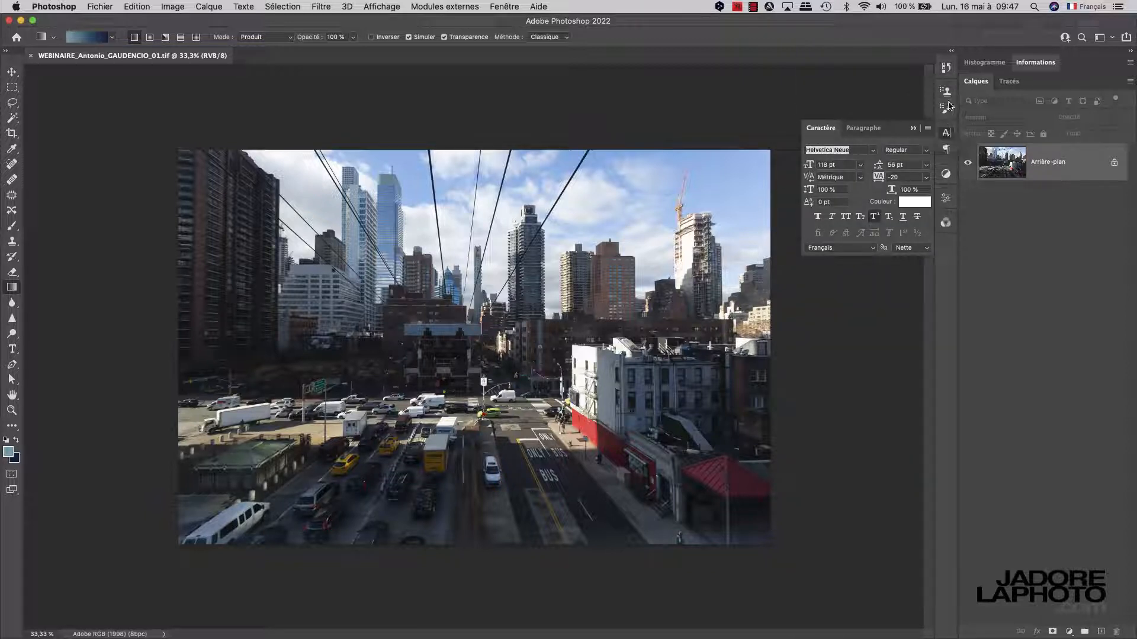
right_click(939, 65)
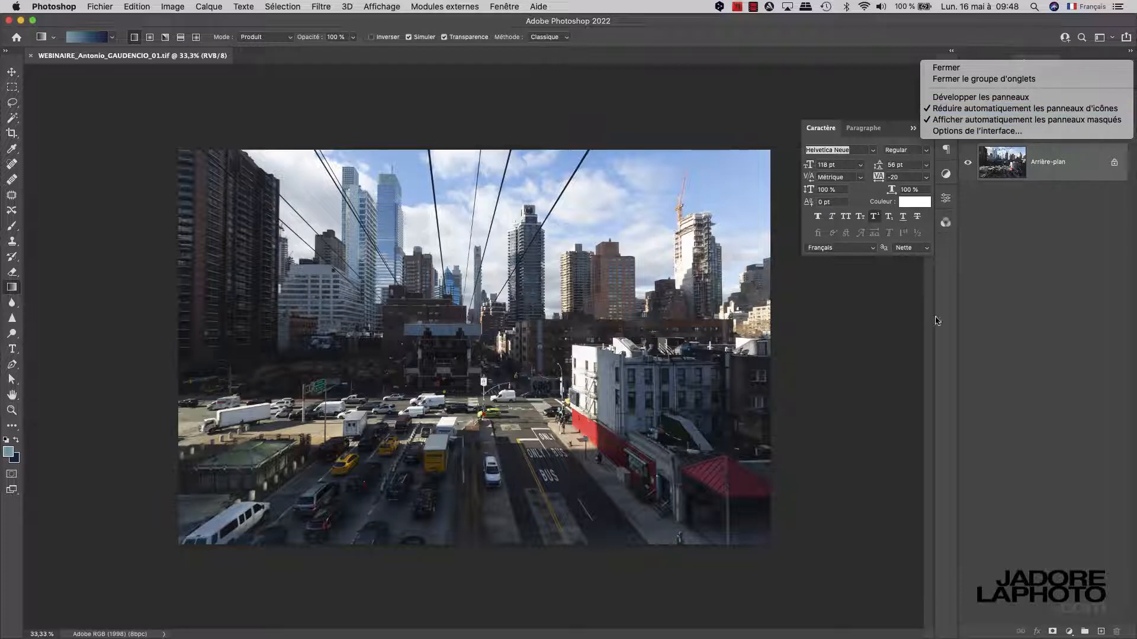
click(894, 336)
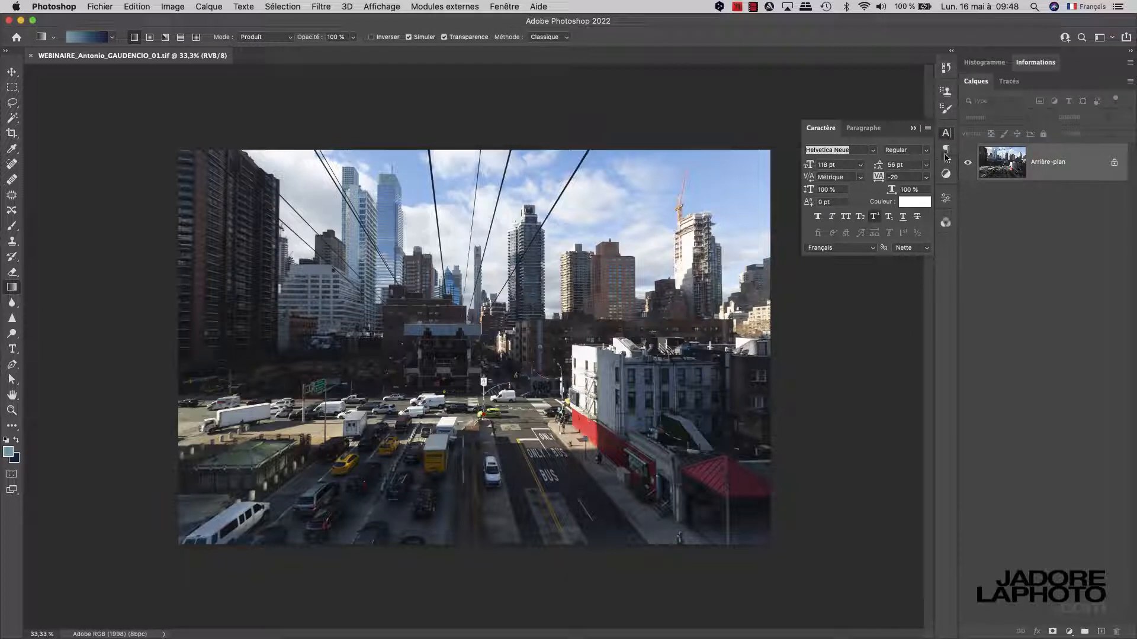
click(946, 150)
click(945, 173)
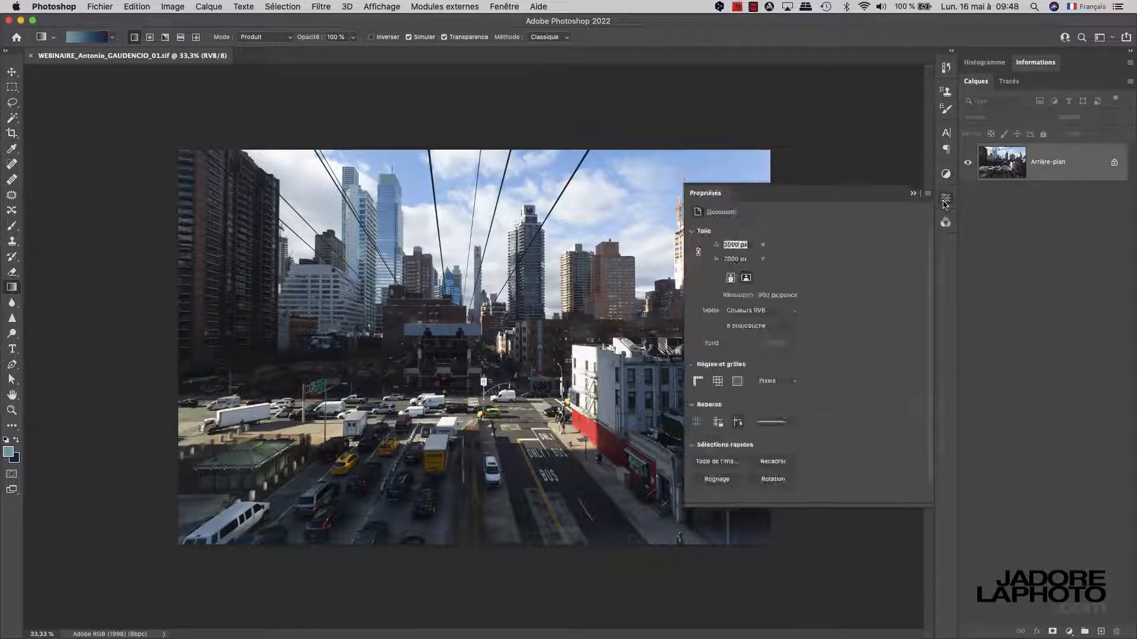
click(946, 224)
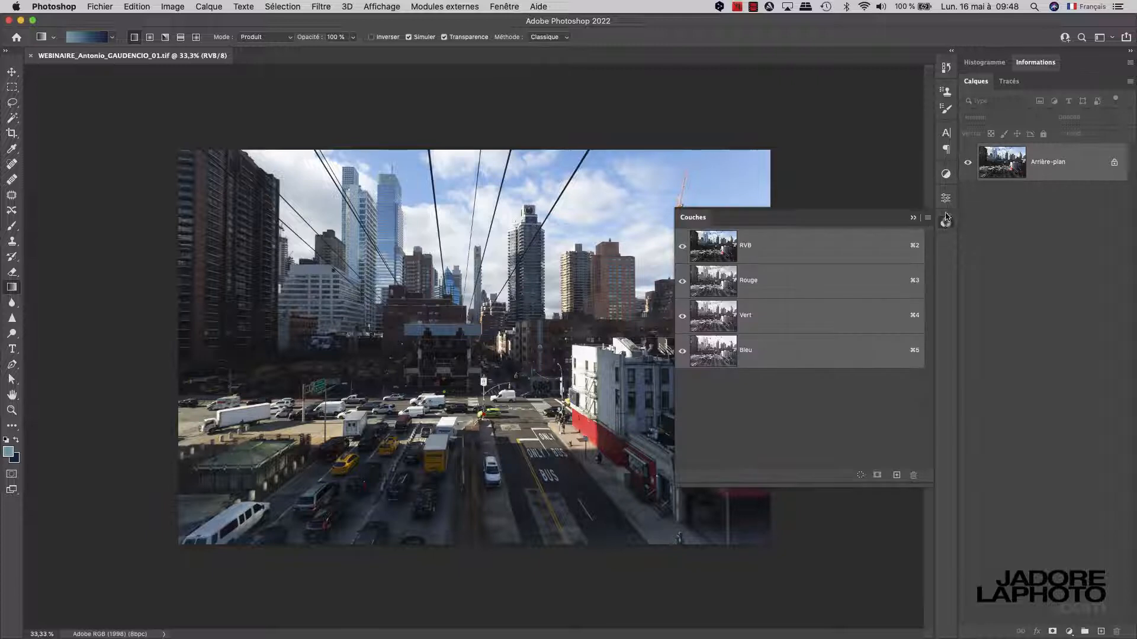
right_click(943, 55)
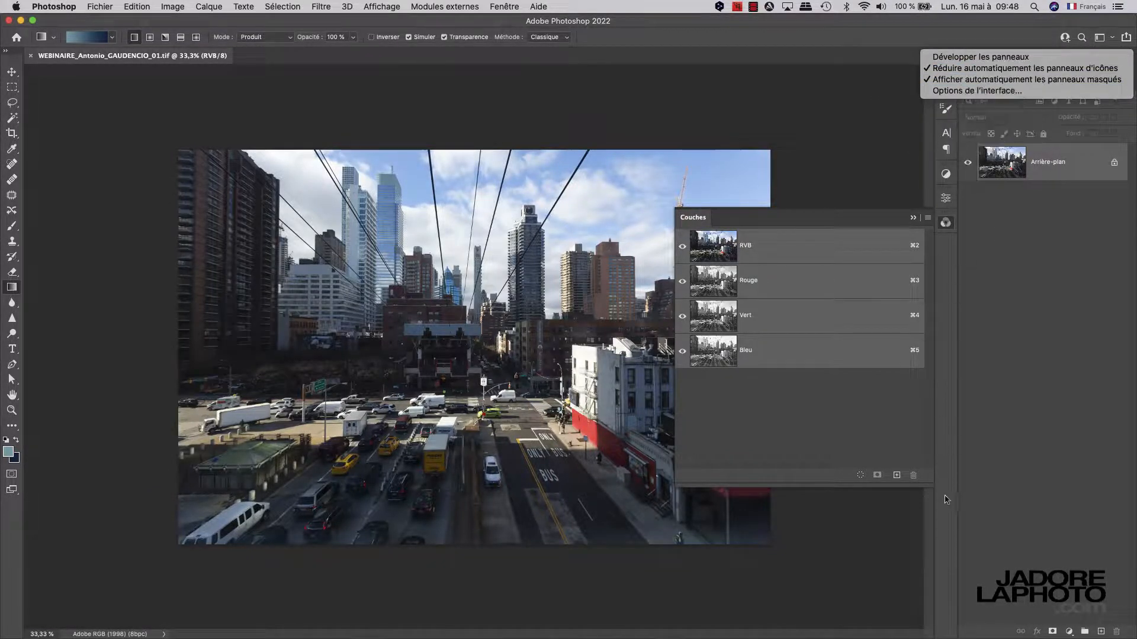
click(947, 520)
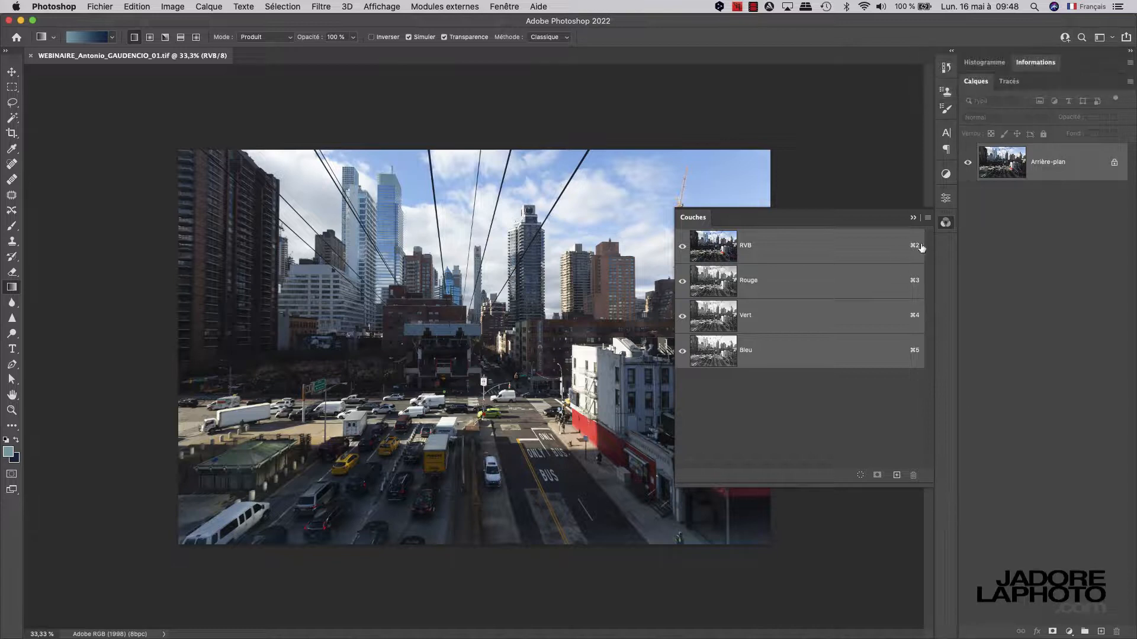
Display the Navigation panel and dock it as a tab beside Informations
click(596, 399)
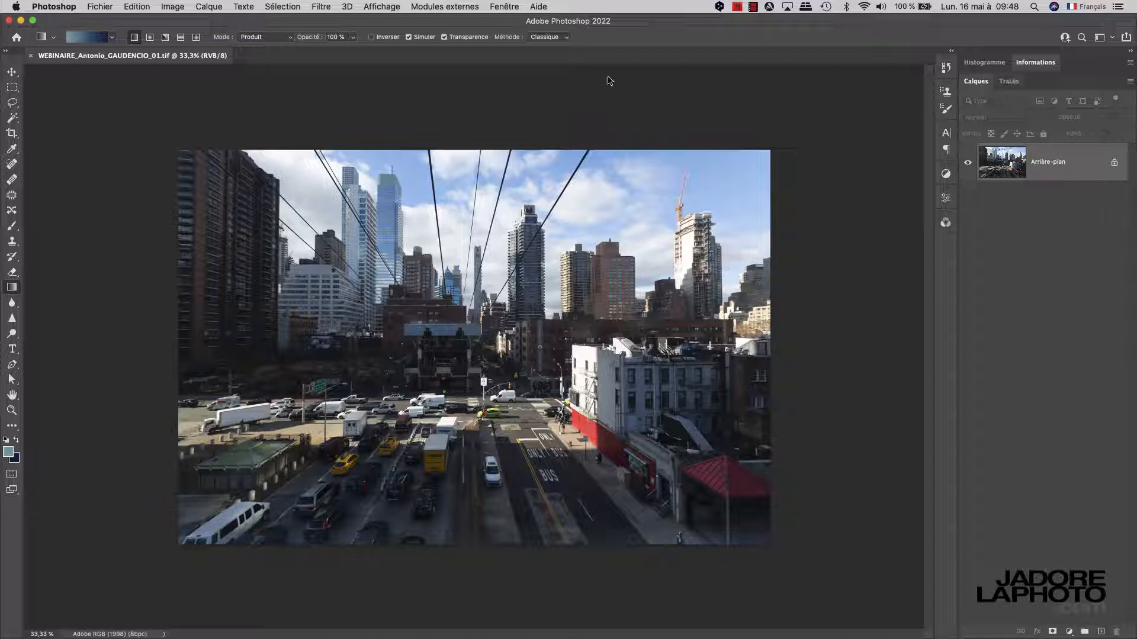
click(476, 7)
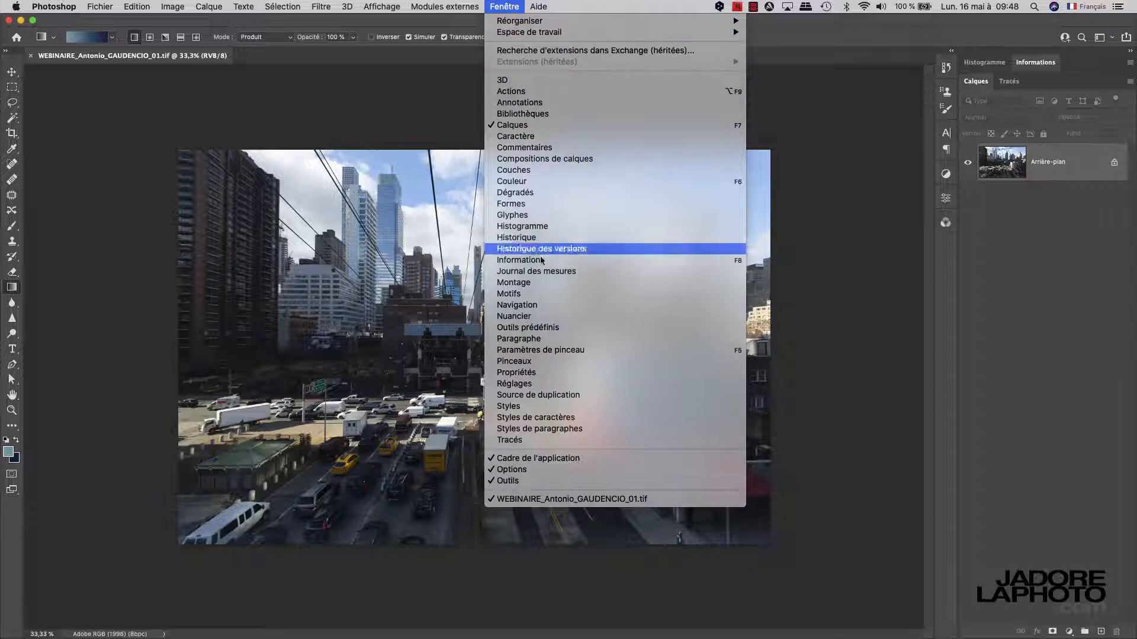
click(544, 306)
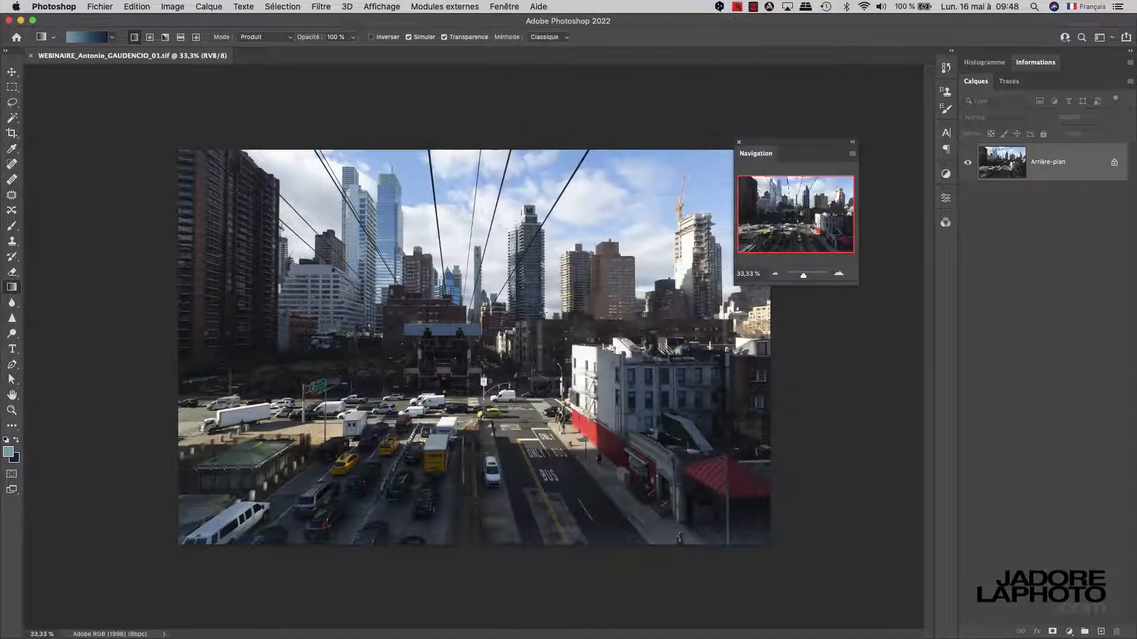
drag(755, 157, 1078, 72)
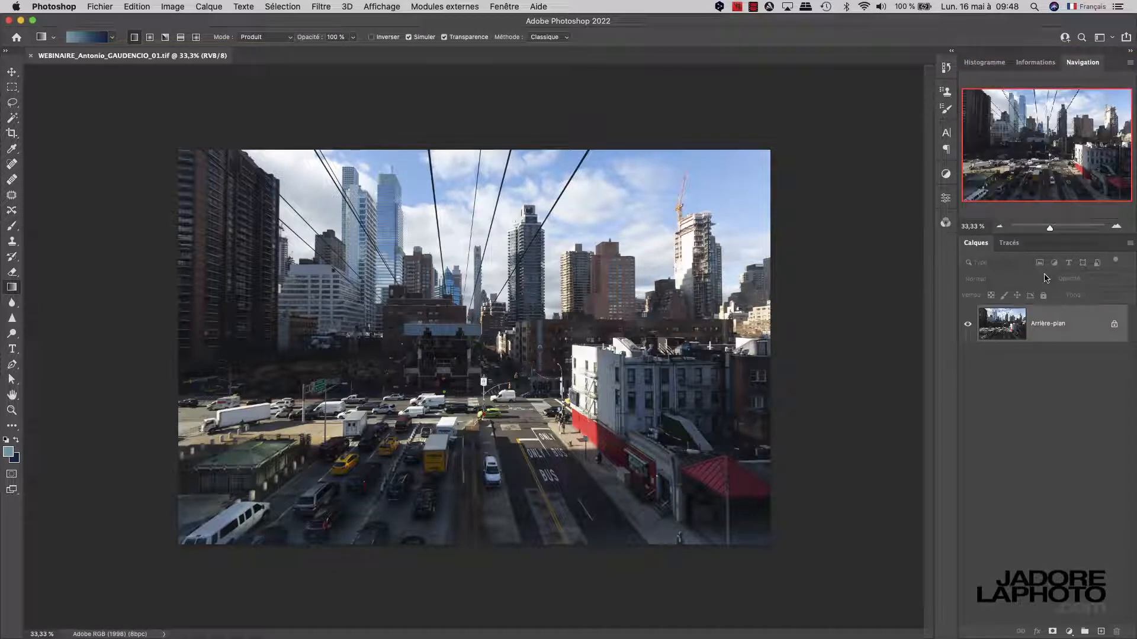
View the Histogramme, Informations and Navigation panels one after another in their shared group
click(984, 66)
click(1025, 65)
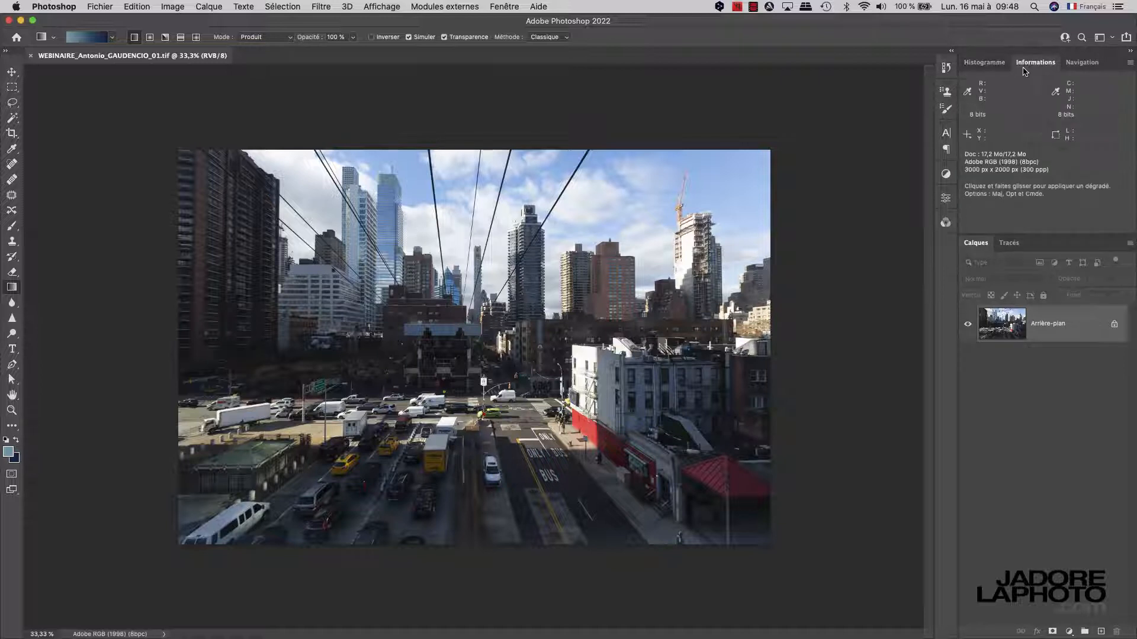
click(1081, 66)
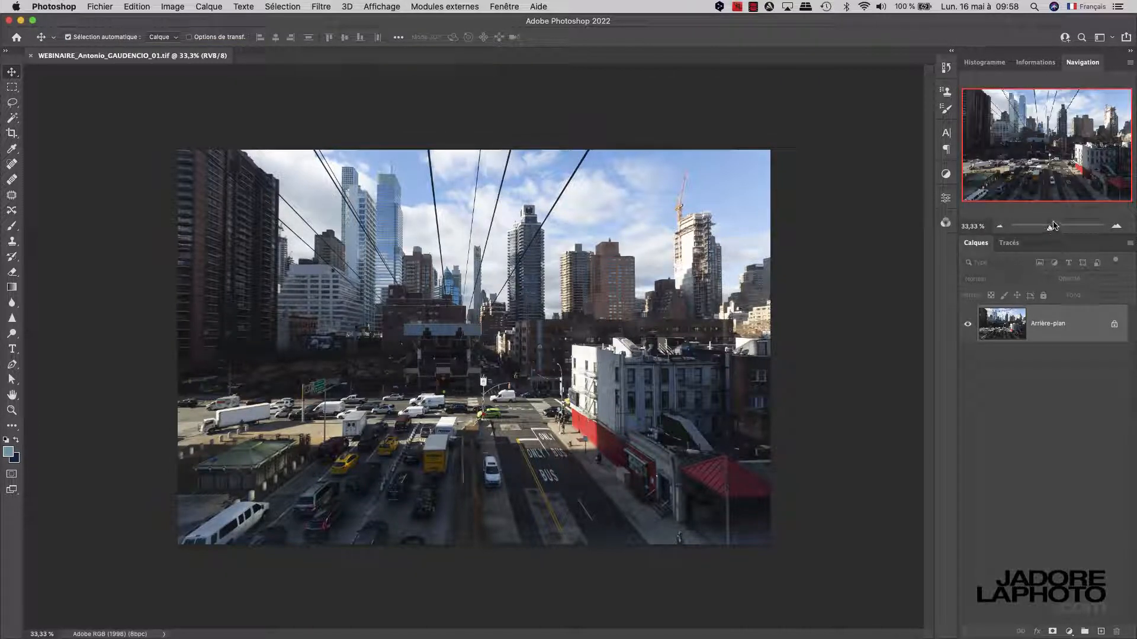
Magnify the image to about 157% with the Navigation zoom slider and reposition the preview frame over the towers
drag(1052, 227, 1064, 229)
drag(1045, 142, 1054, 115)
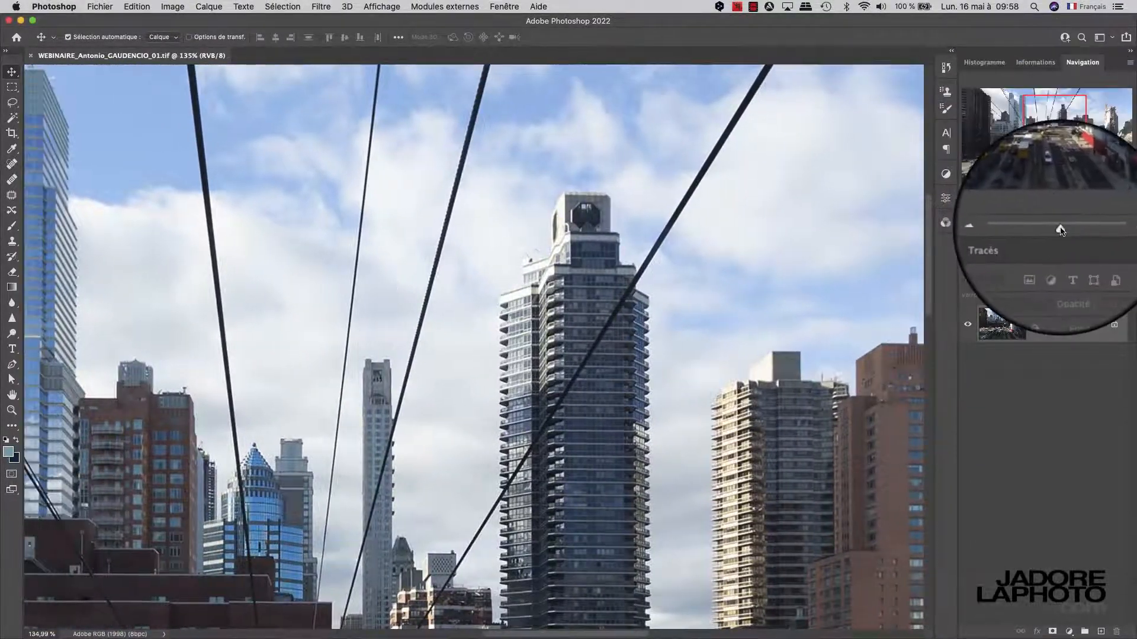
drag(1059, 228, 1061, 229)
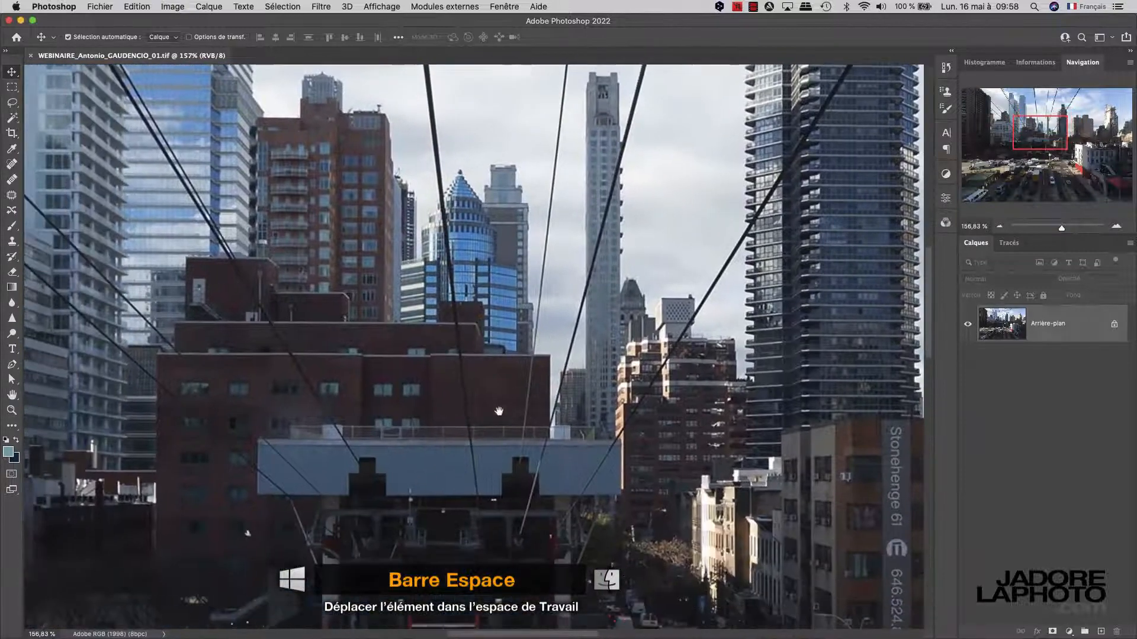
Pan the magnified image with the temporary Hand tool, from the street traffic back up to the buildings
scroll(436, 505, down, 10)
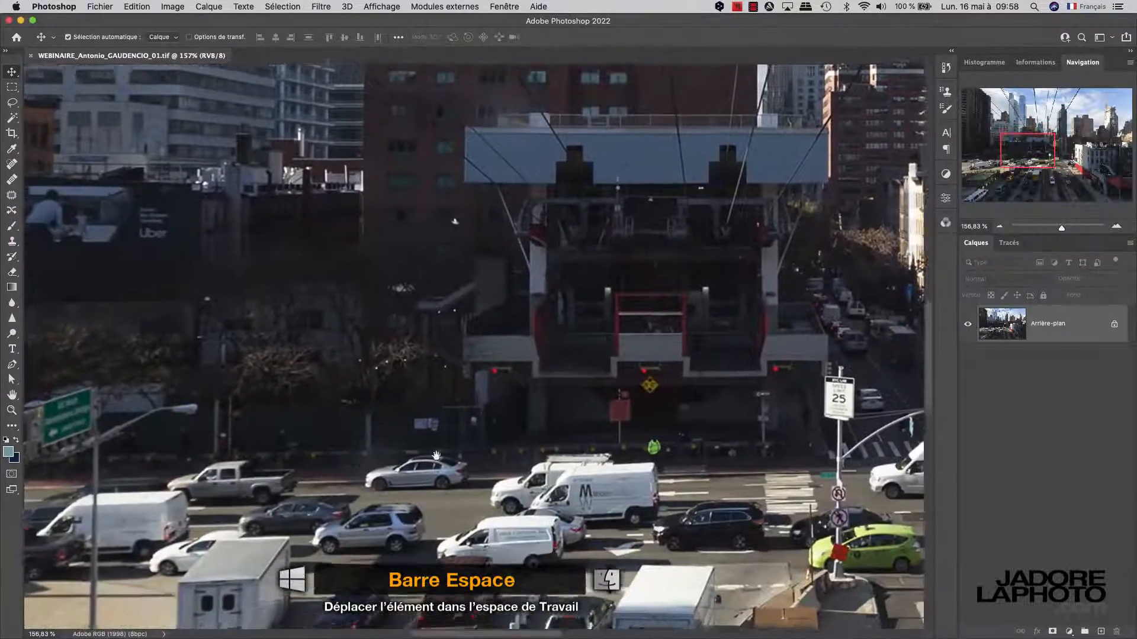
drag(436, 455, 606, 383)
drag(338, 520, 547, 419)
scroll(547, 419, up, 5)
scroll(547, 419, right, 8)
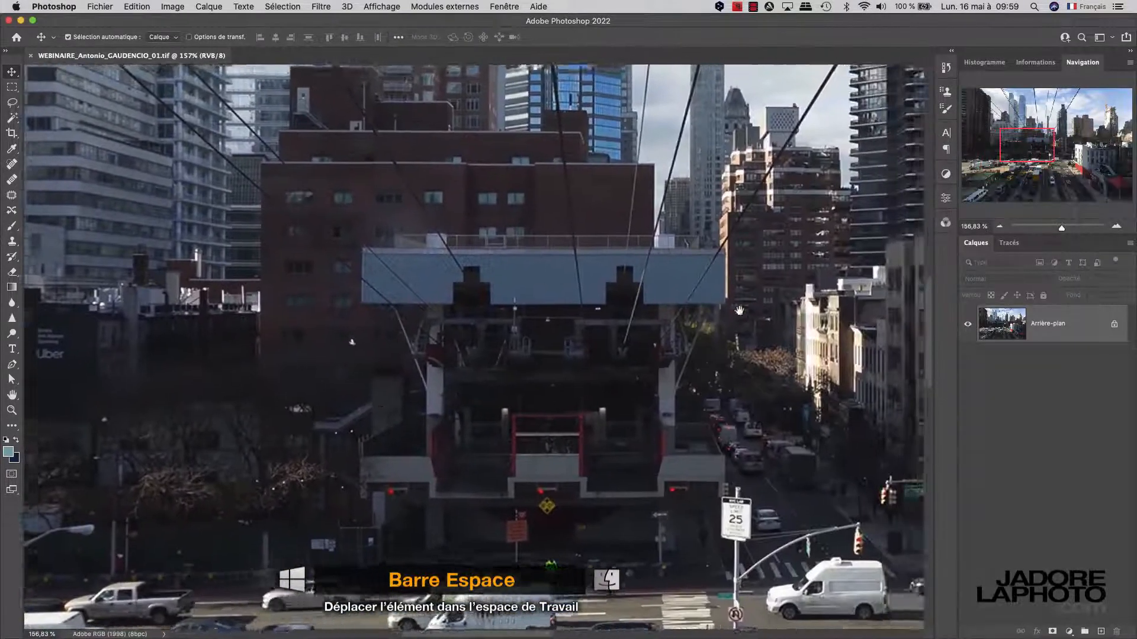
drag(739, 310, 528, 396)
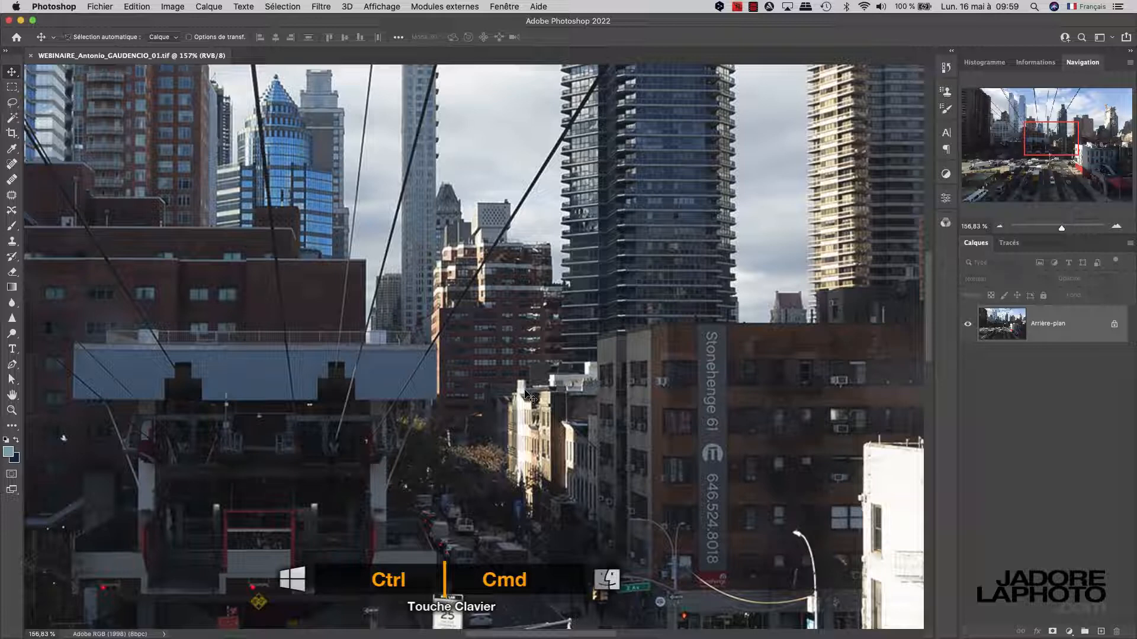
Zoom the image out and in repeatedly between 50% and 300%, finishing at 66.67%
key(super+minus)
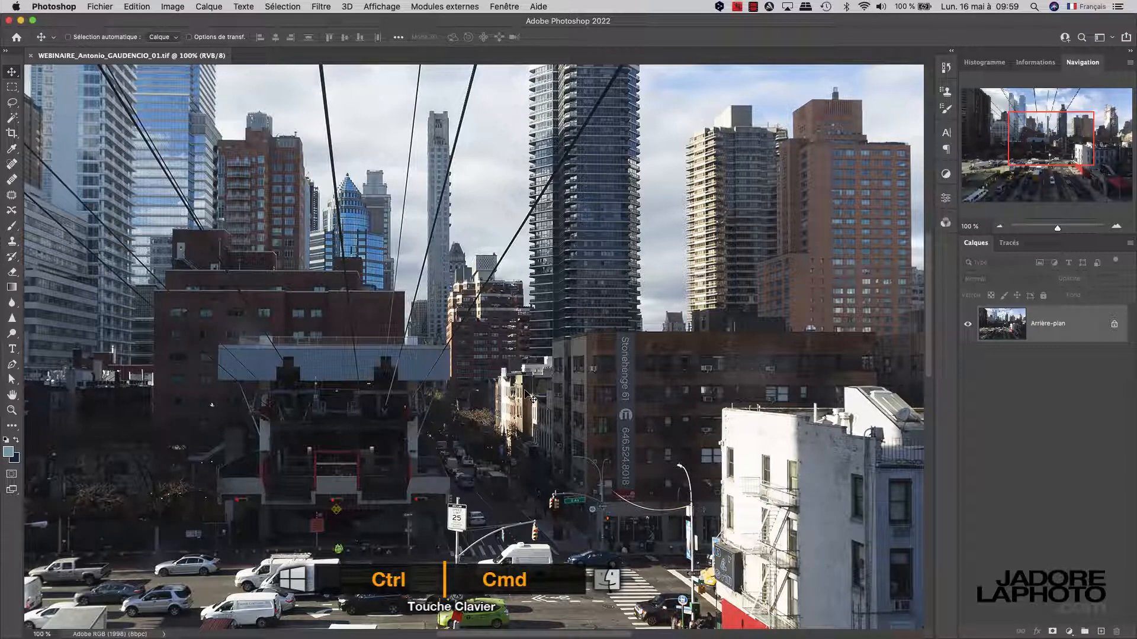
key(super+minus)
key(super+minus)
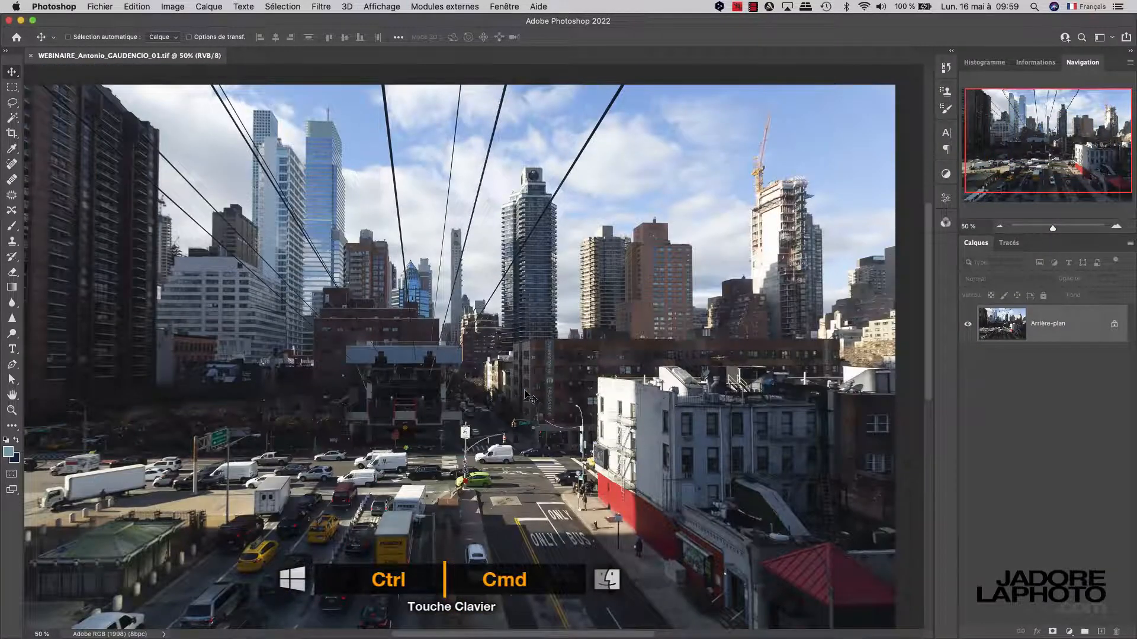
key(super+plus)
key(super+plus)
key(super+plus)
key(super+minus)
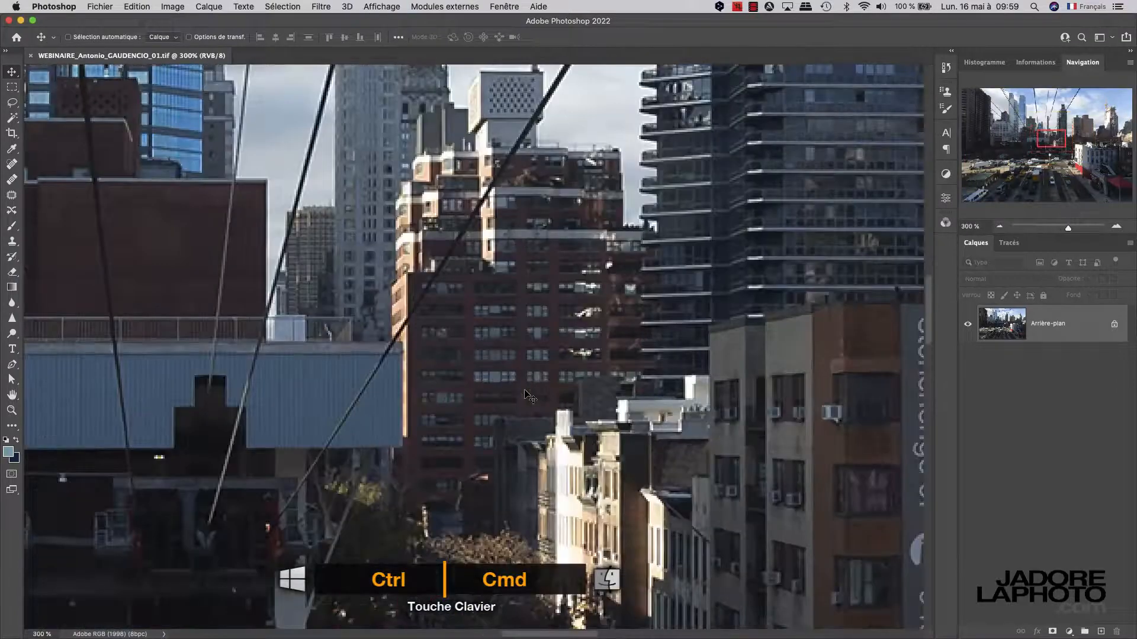
key(super+minus)
key(super+plus)
key(super+plus)
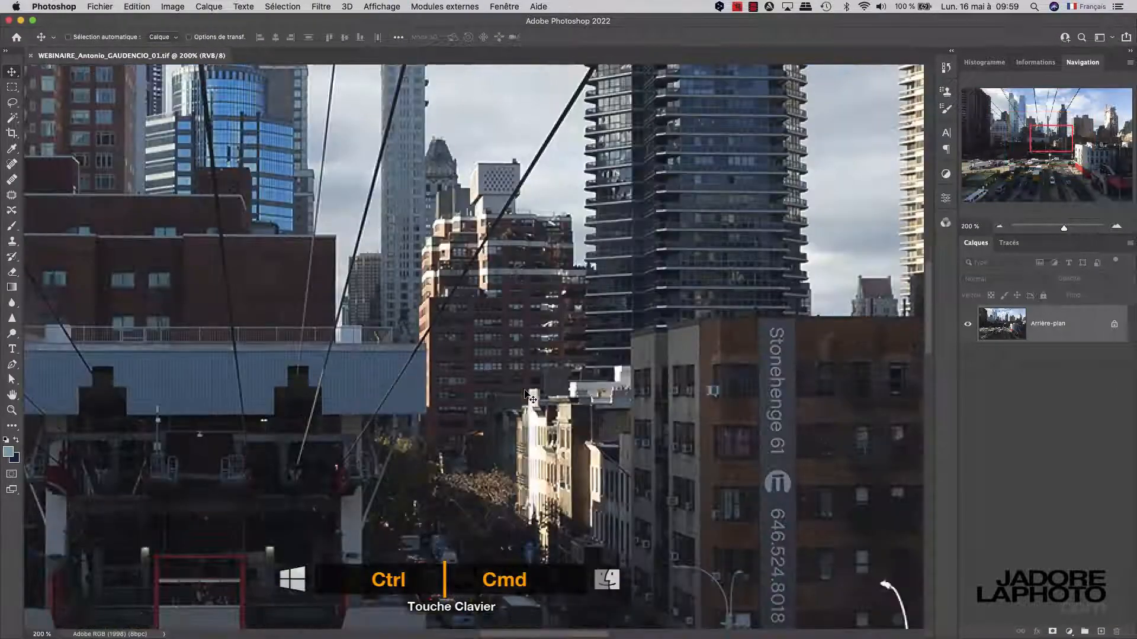
key(super+plus)
key(super+minus)
key(super+minus)
key(super+minus)
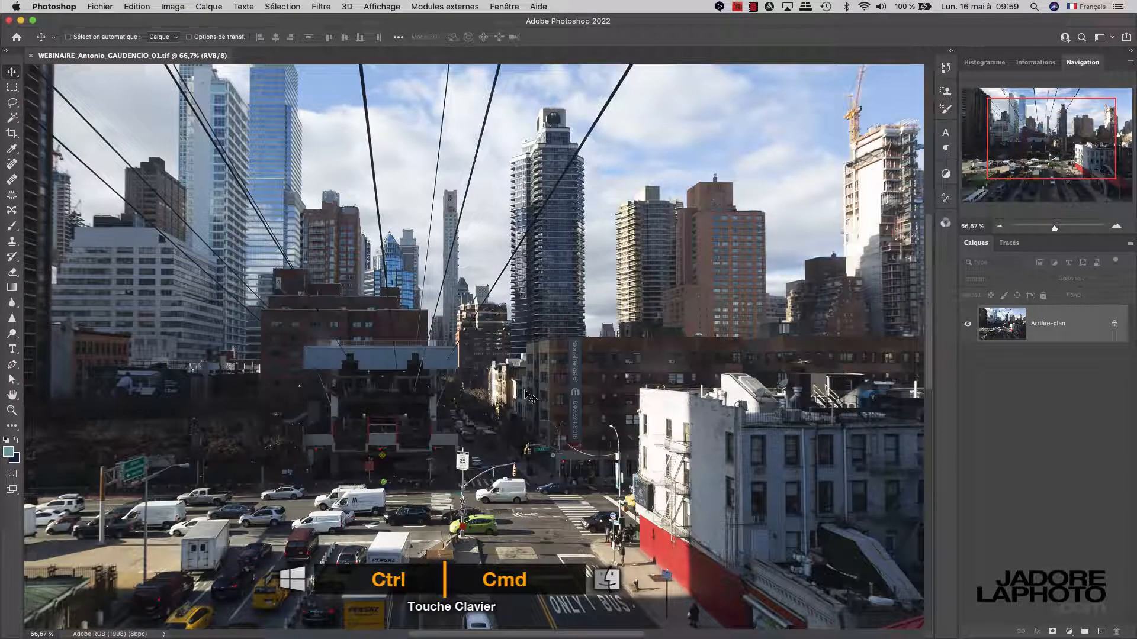
key(super+plus)
key(super+plus)
key(super+plus)
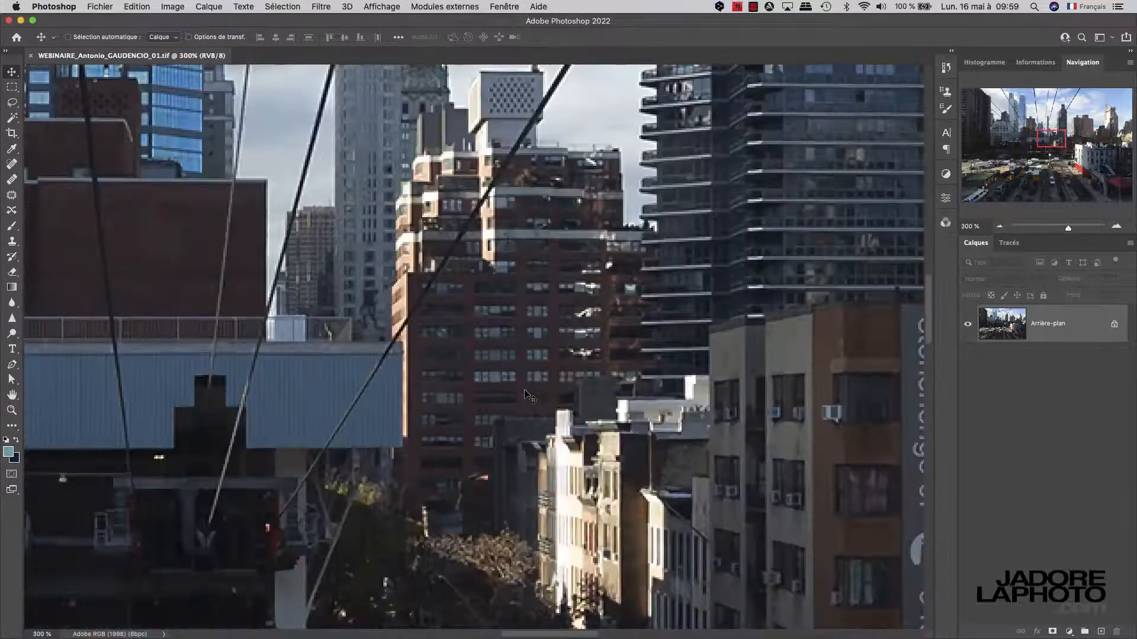
key(super+minus)
key(super+minus)
key(super+minus)
Pan down to the street with the temporary Hand tool, and move the Navigation preview frame back up towards the skyline
key(space)
drag(528, 402, 748, 120)
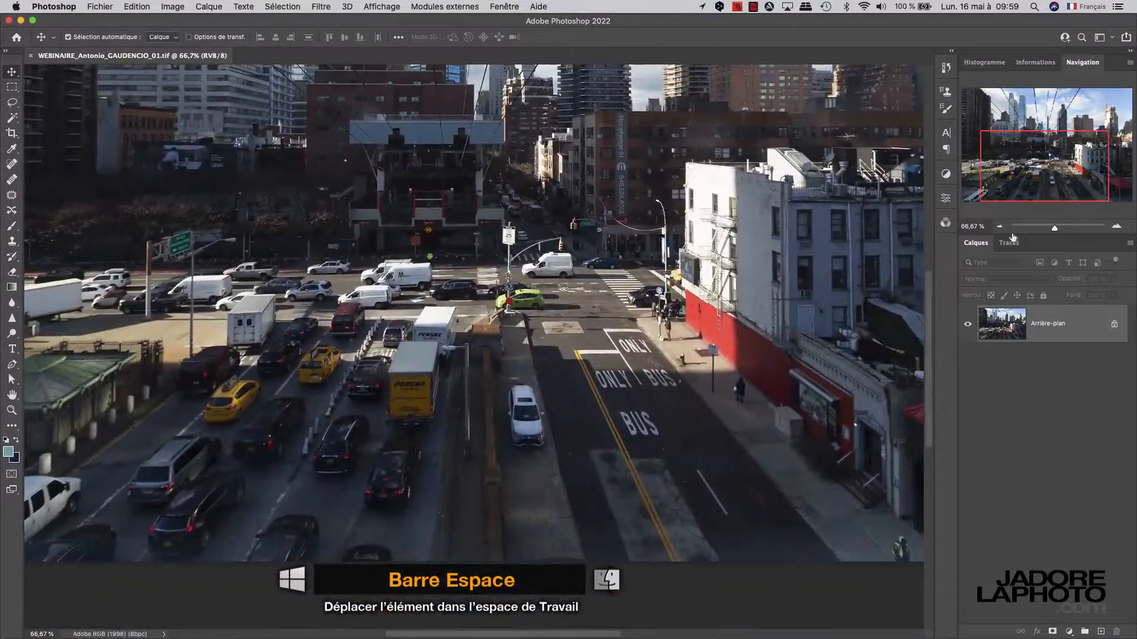
drag(1053, 180, 1049, 152)
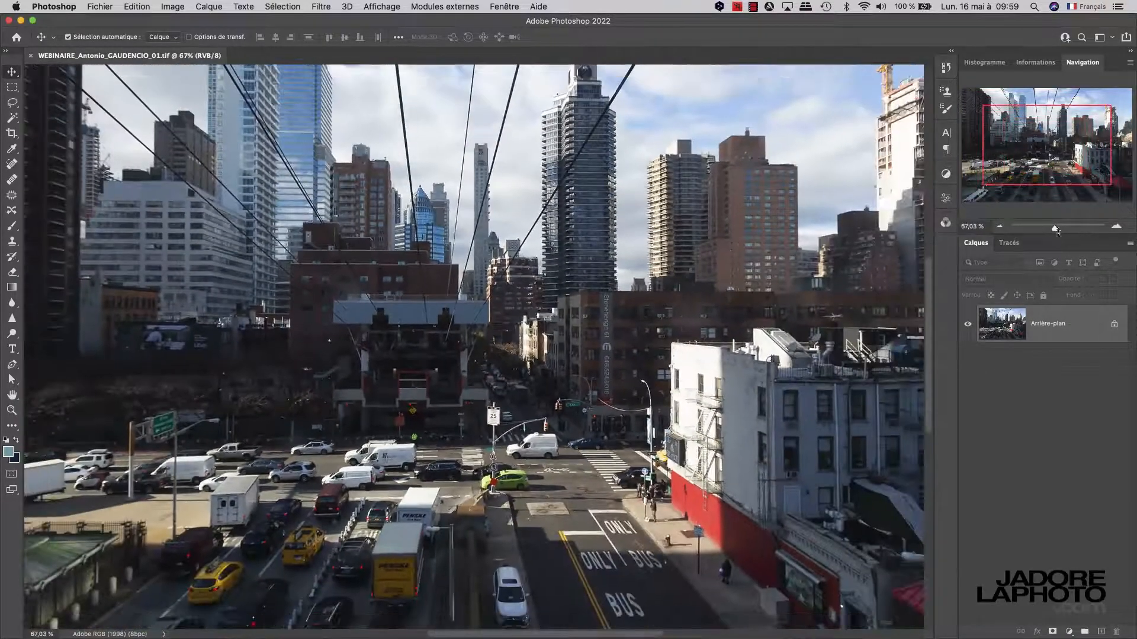
Collapse the Navigation panel group, and show the whole image fitted to the screen and at 33.3%
click(1081, 66)
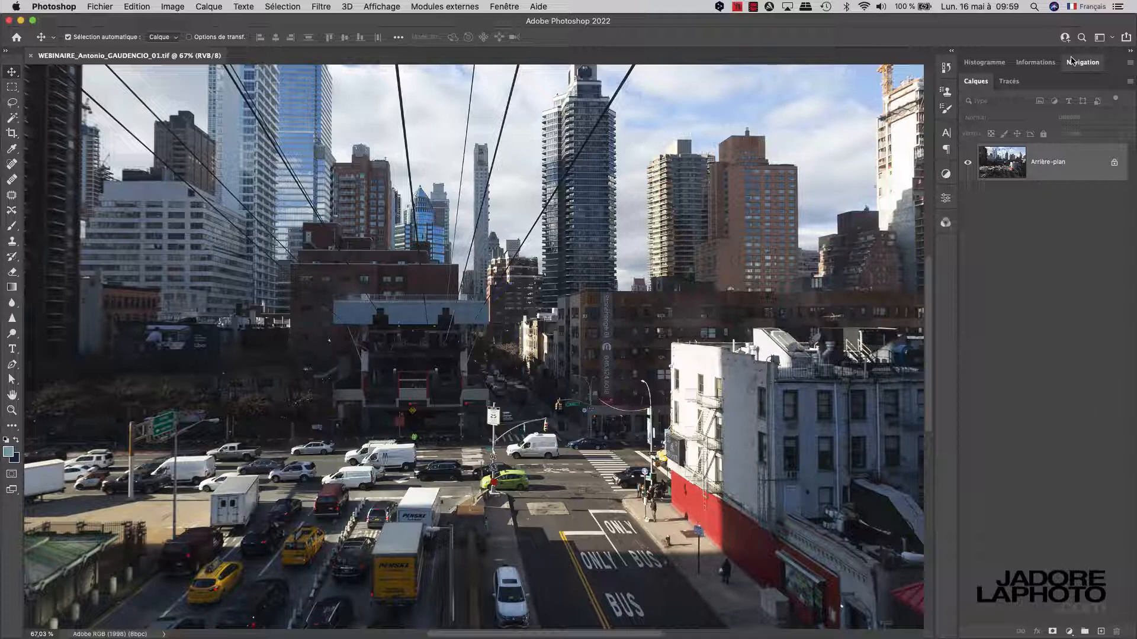
key(super+0)
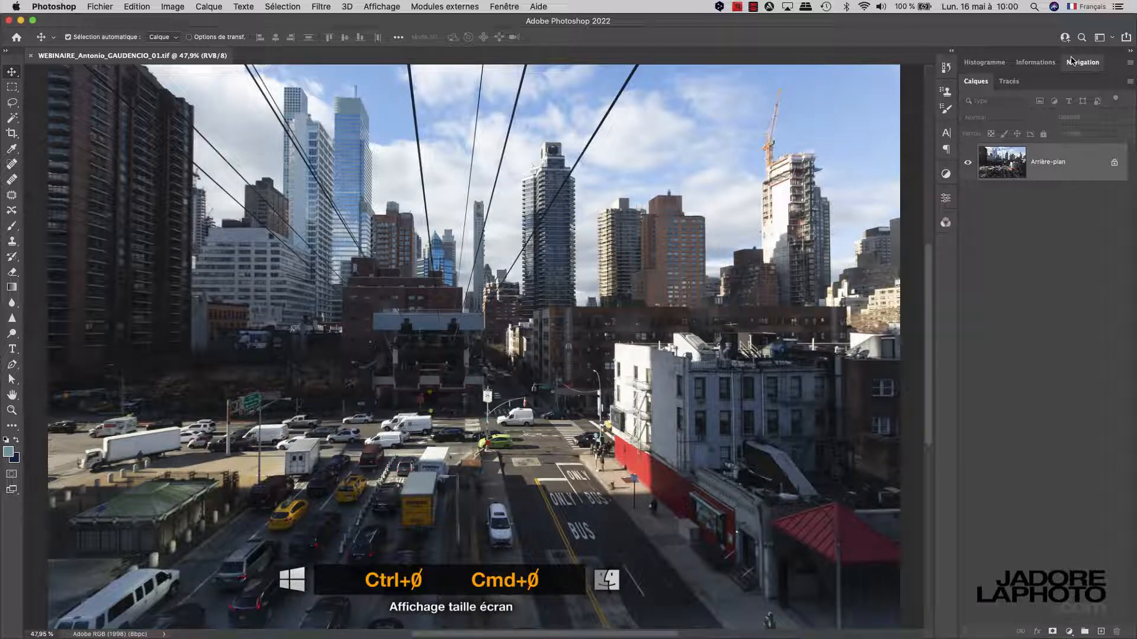
key(super+minus)
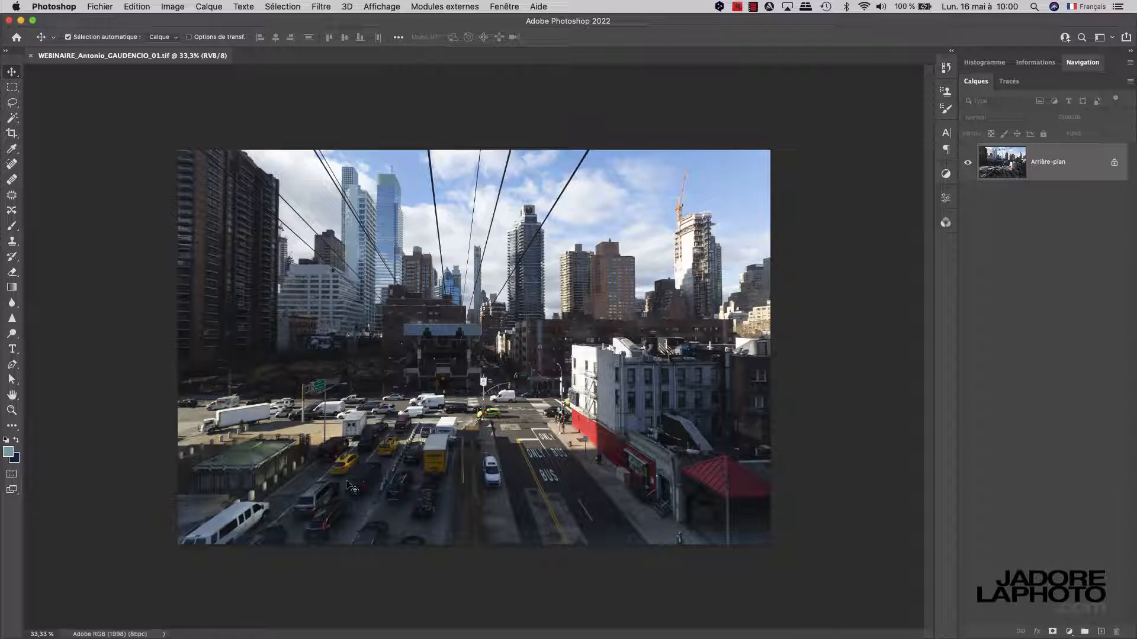
Show the Histogramme and Informations panels, and collapse their group with Informations as the active tab
click(985, 63)
click(1031, 65)
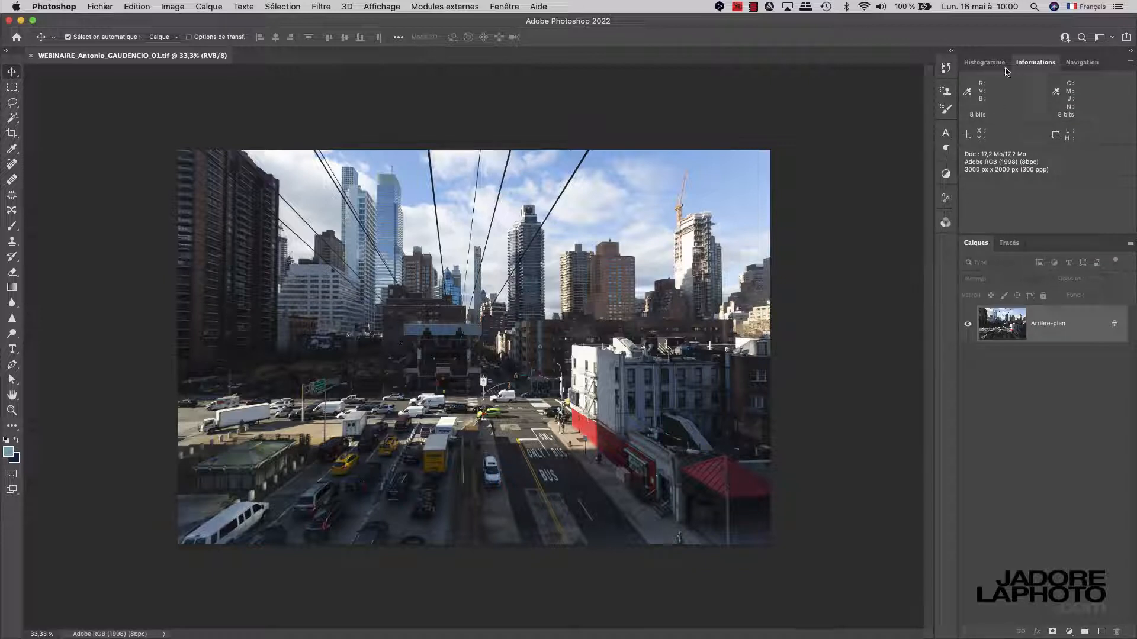
click(1035, 63)
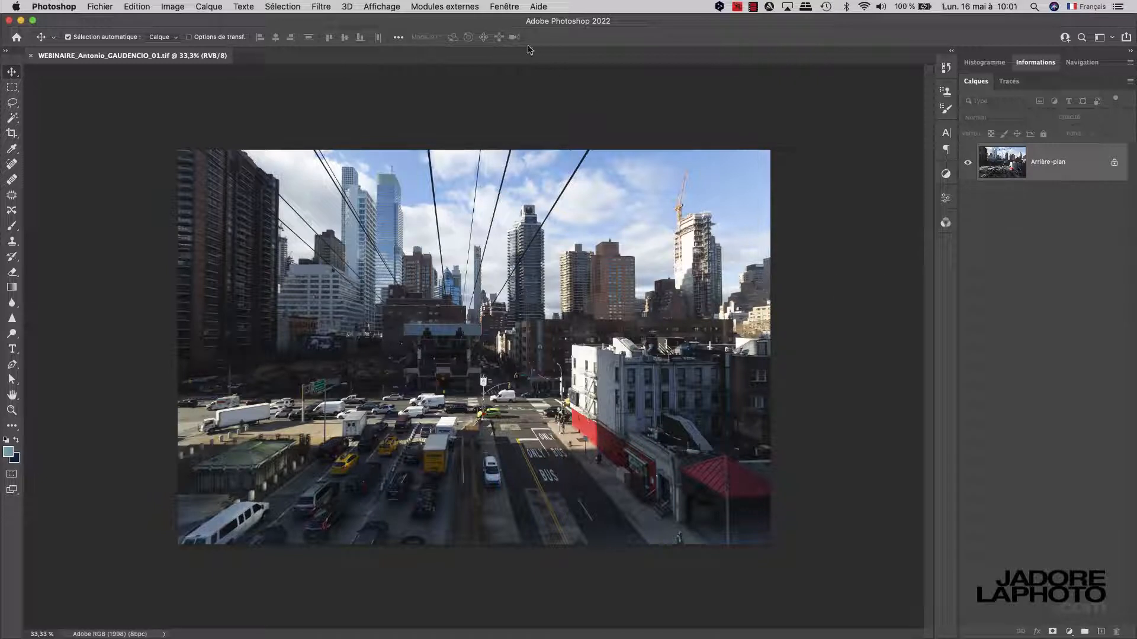
Save the panel layout as a new workspace named MON ESPACE, capturing the keyboard shortcuts, menus and toolbar
click(503, 7)
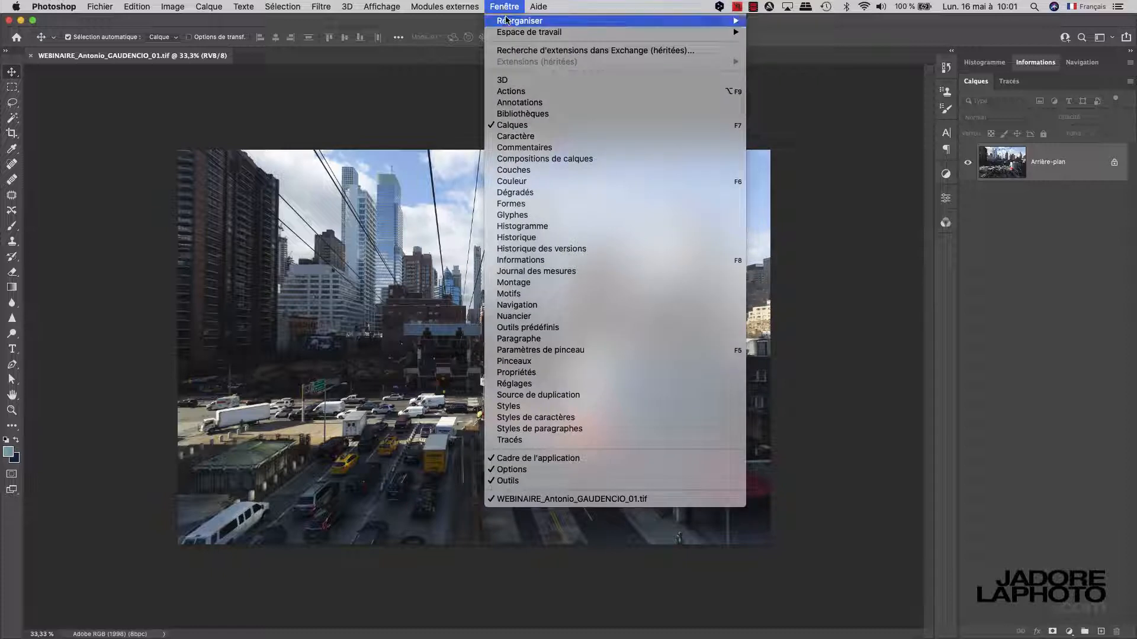
mouse_move(509, 33)
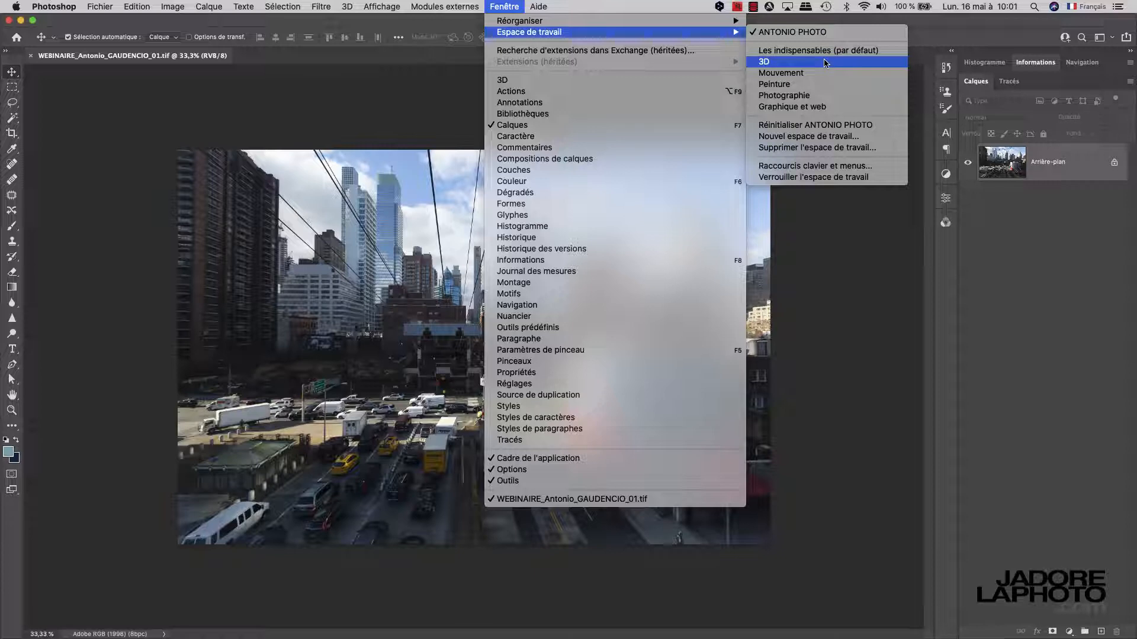
click(815, 142)
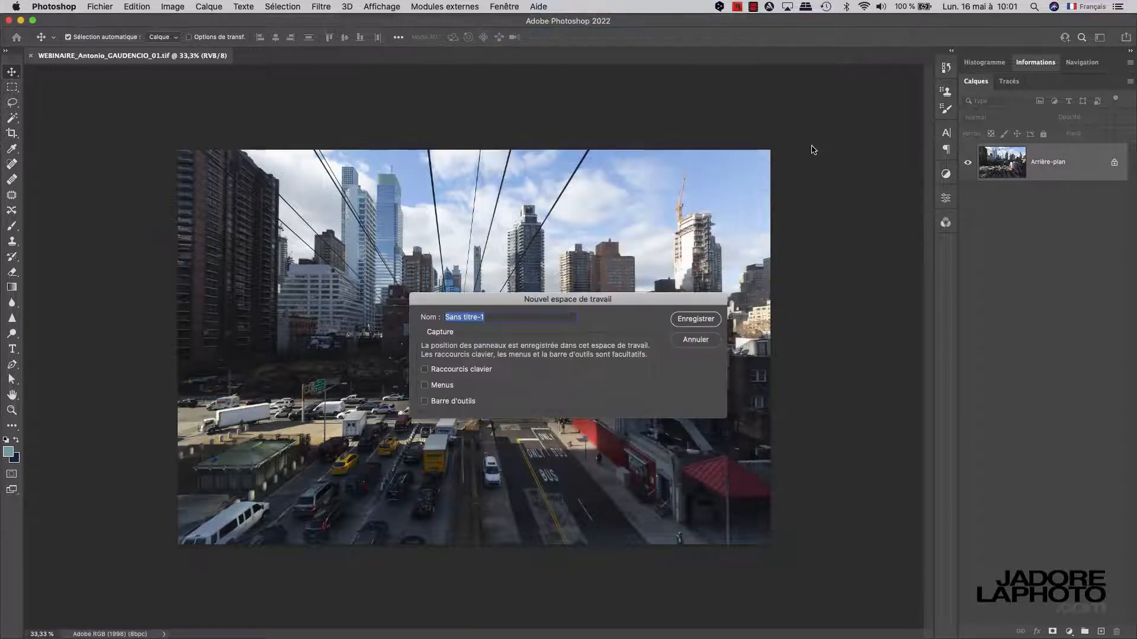
text(MON)
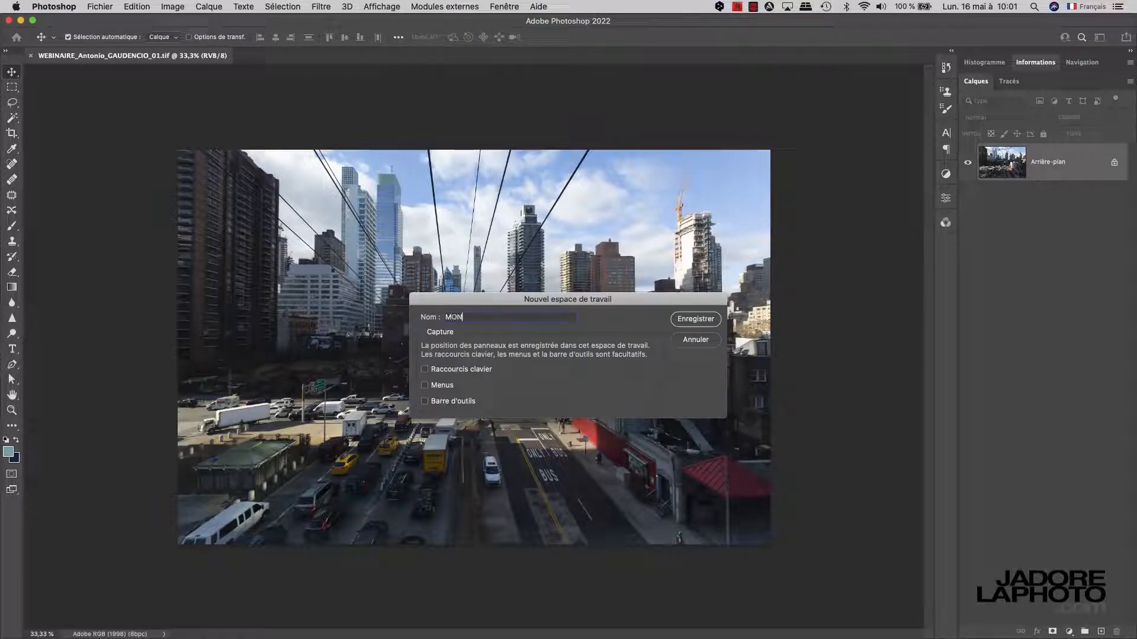
text( ESPACE)
click(452, 372)
click(450, 388)
click(454, 403)
click(696, 319)
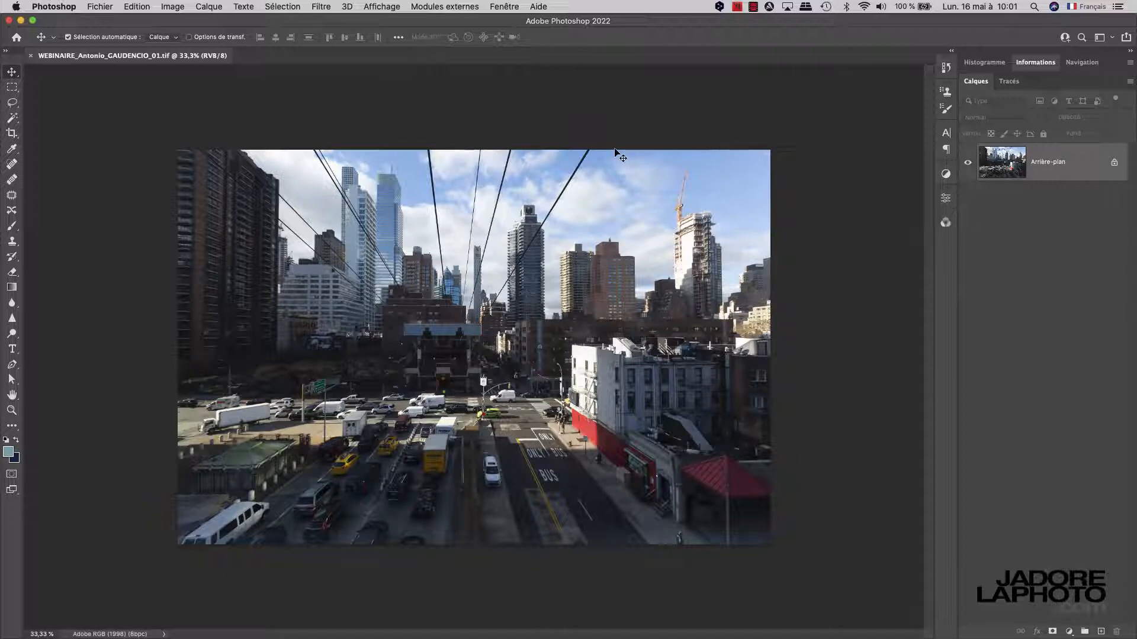
Examine the list of panels that can be displayed and which ones are marked as shown
click(504, 6)
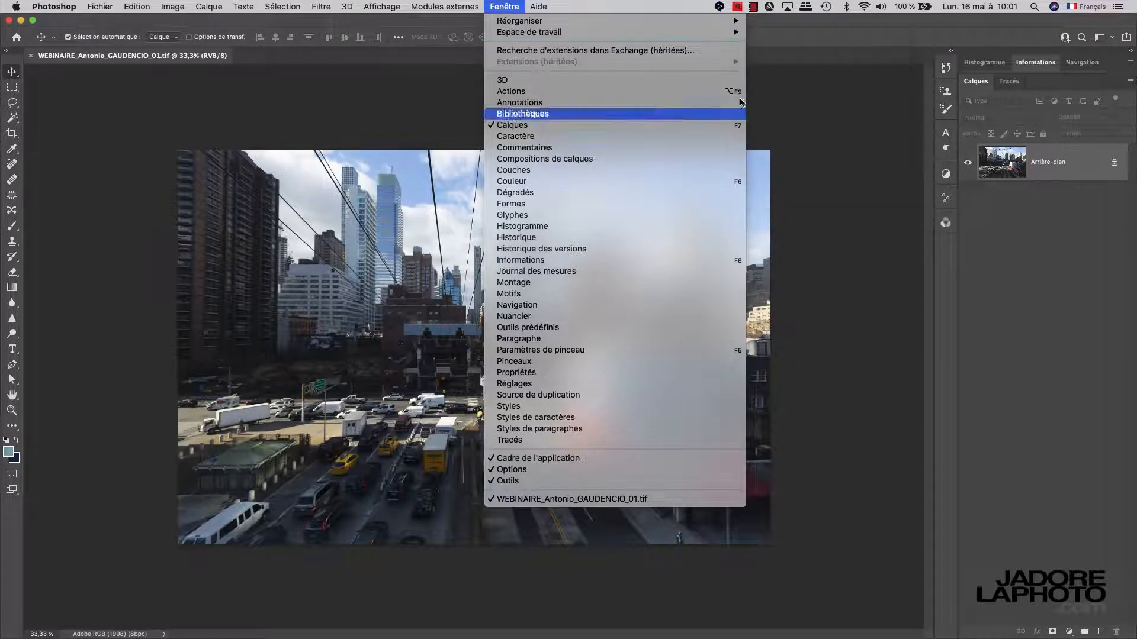
click(406, 491)
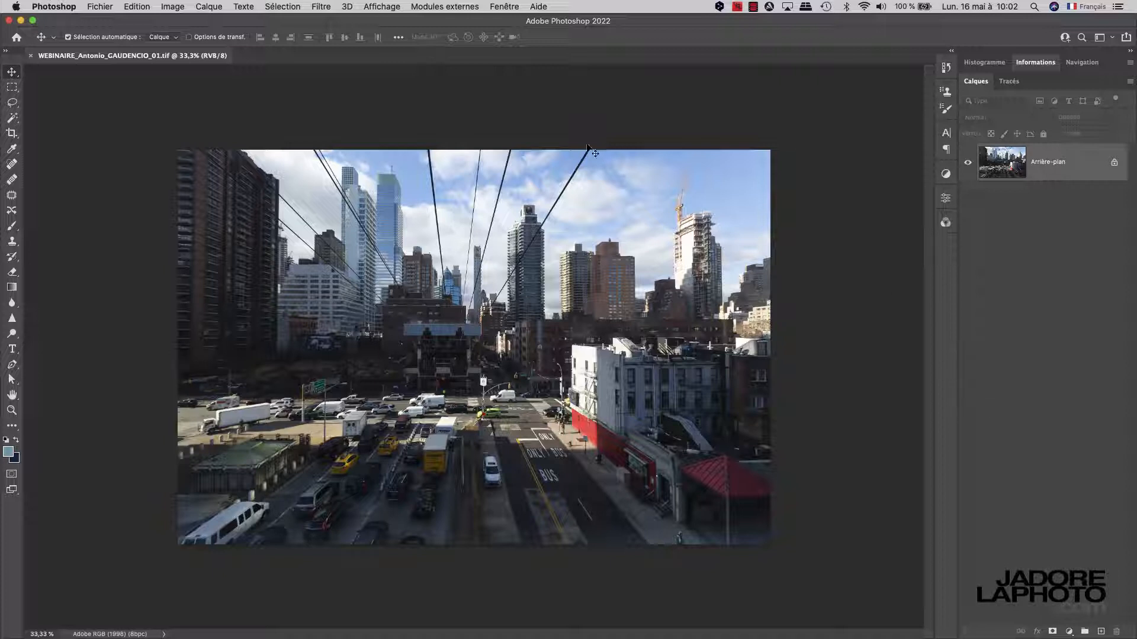
click(504, 7)
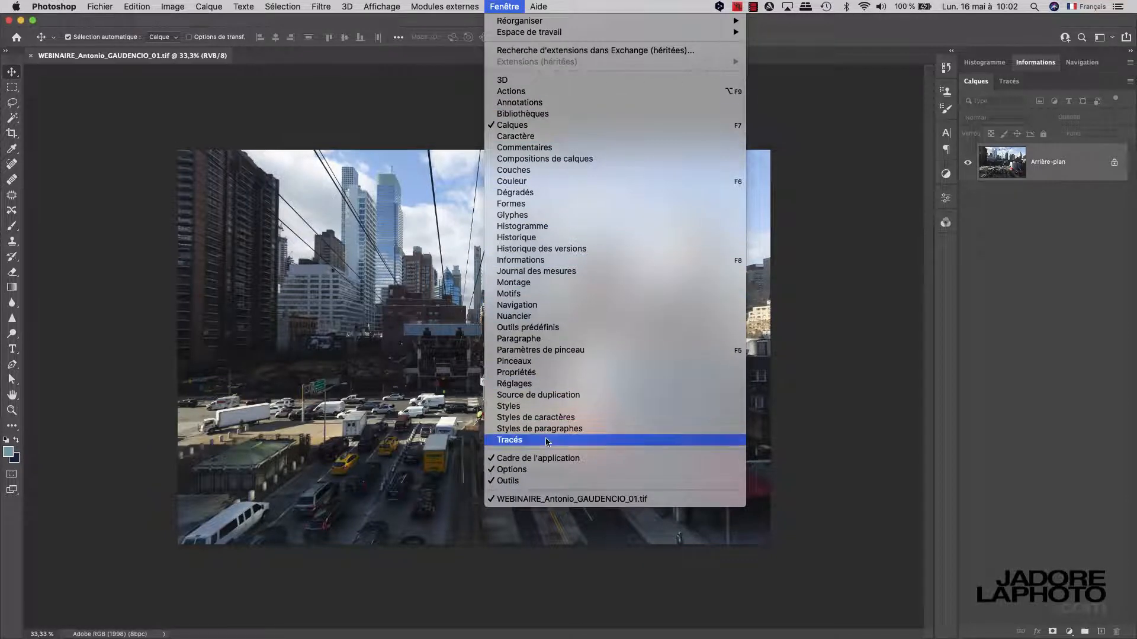
click(881, 298)
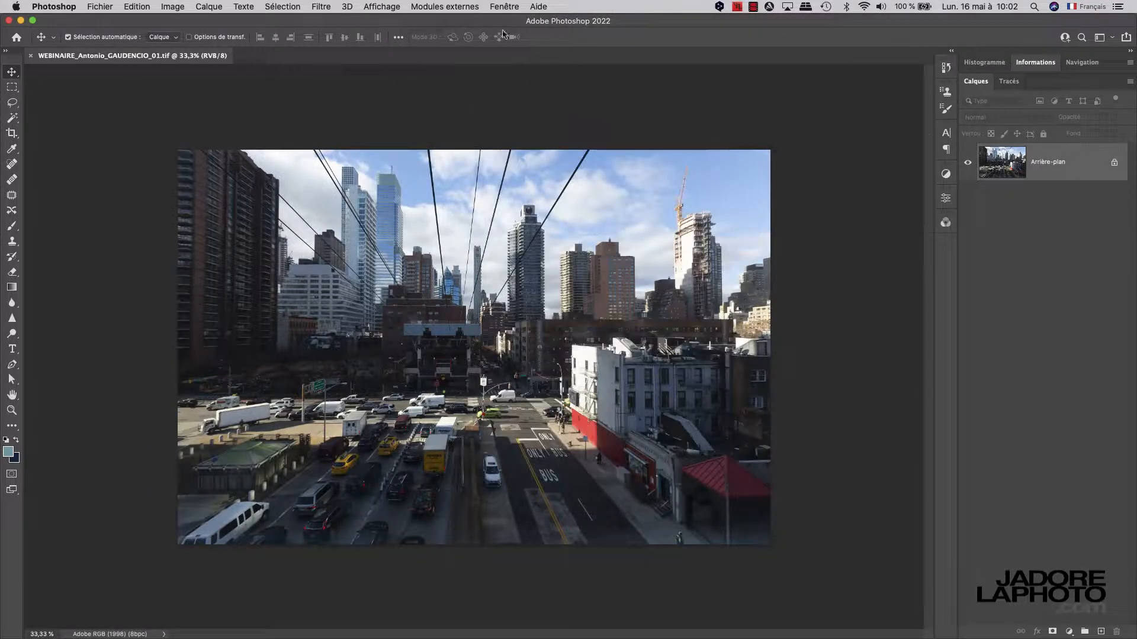
click(503, 7)
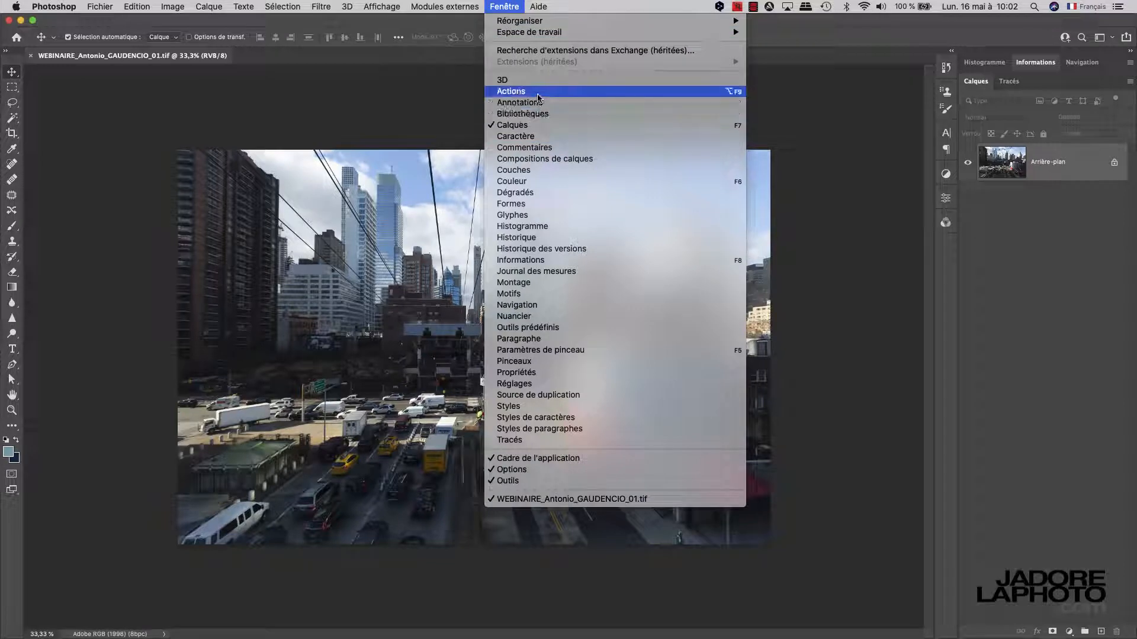
click(295, 354)
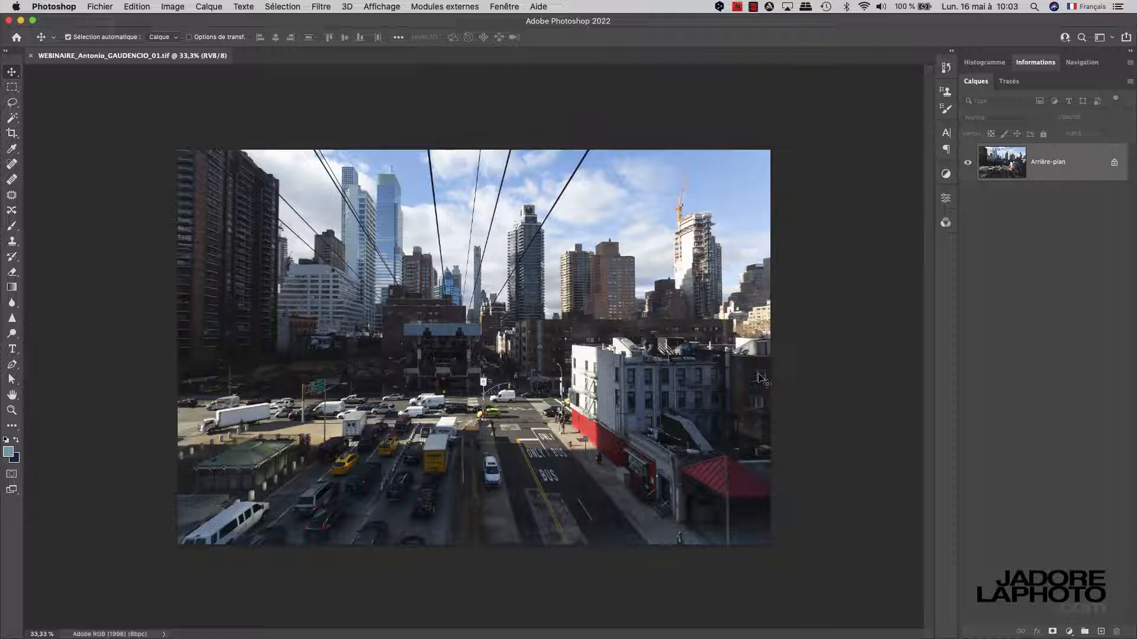
Examine the kinds of document information the status bar can display, leaving the document profile selected
click(82, 635)
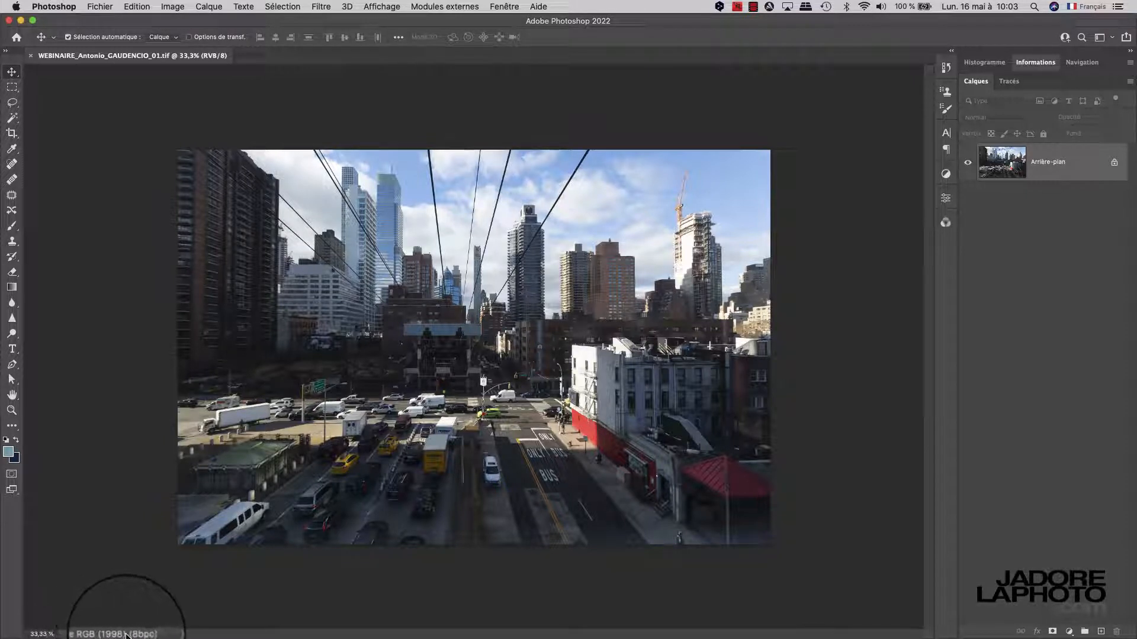
click(164, 634)
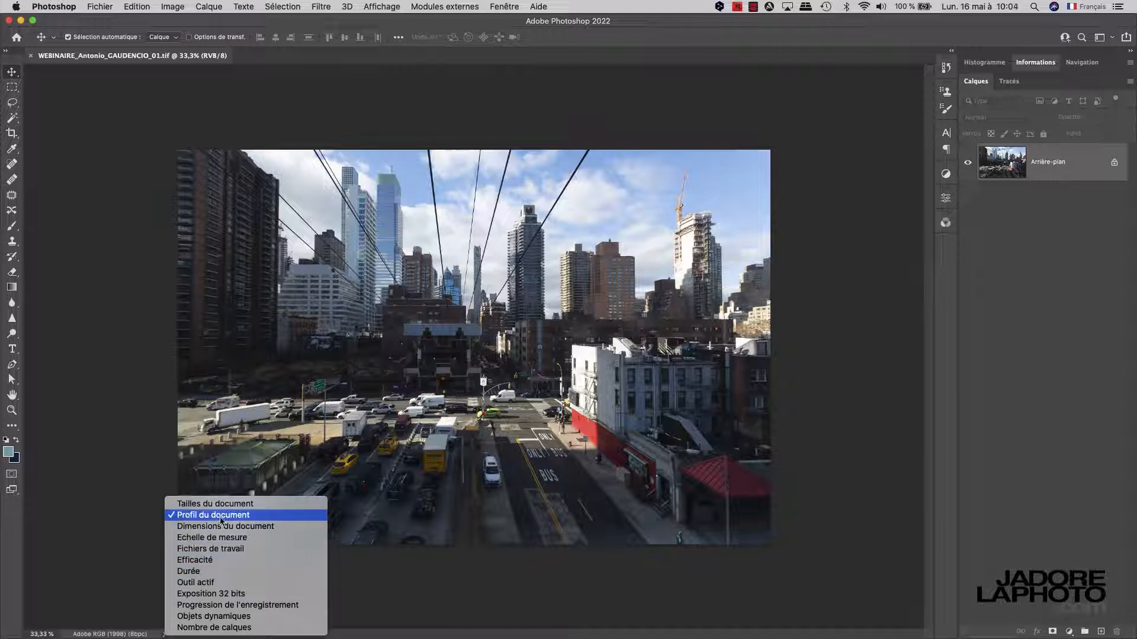
click(126, 527)
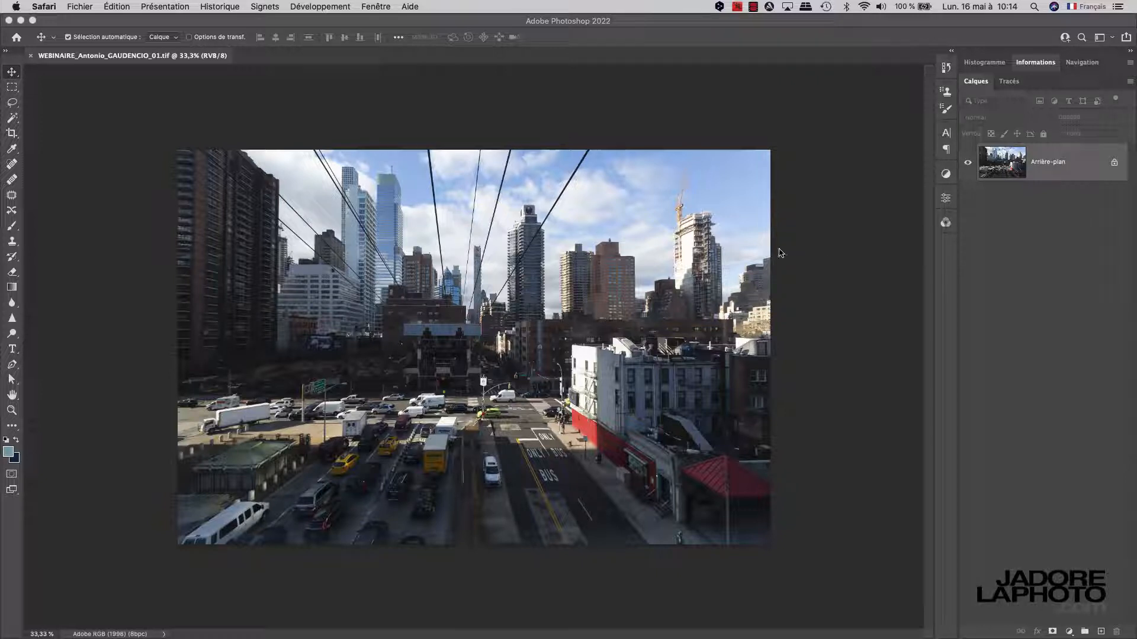
Check the i1Profiler tray utility's characterisation reminder for the monitor
click(737, 7)
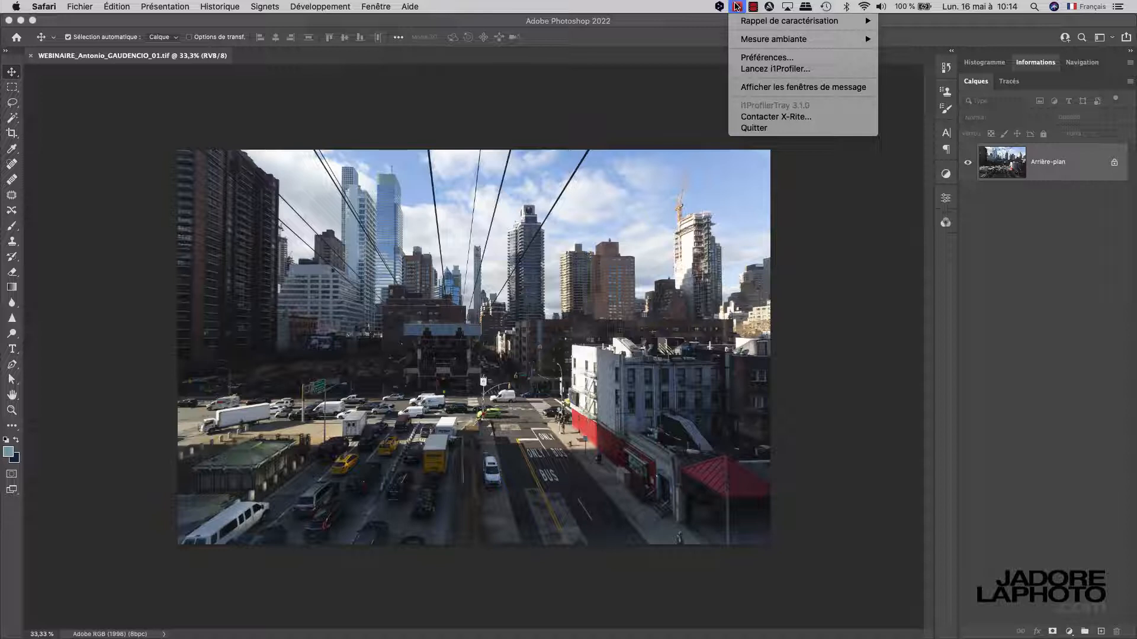
mouse_move(788, 22)
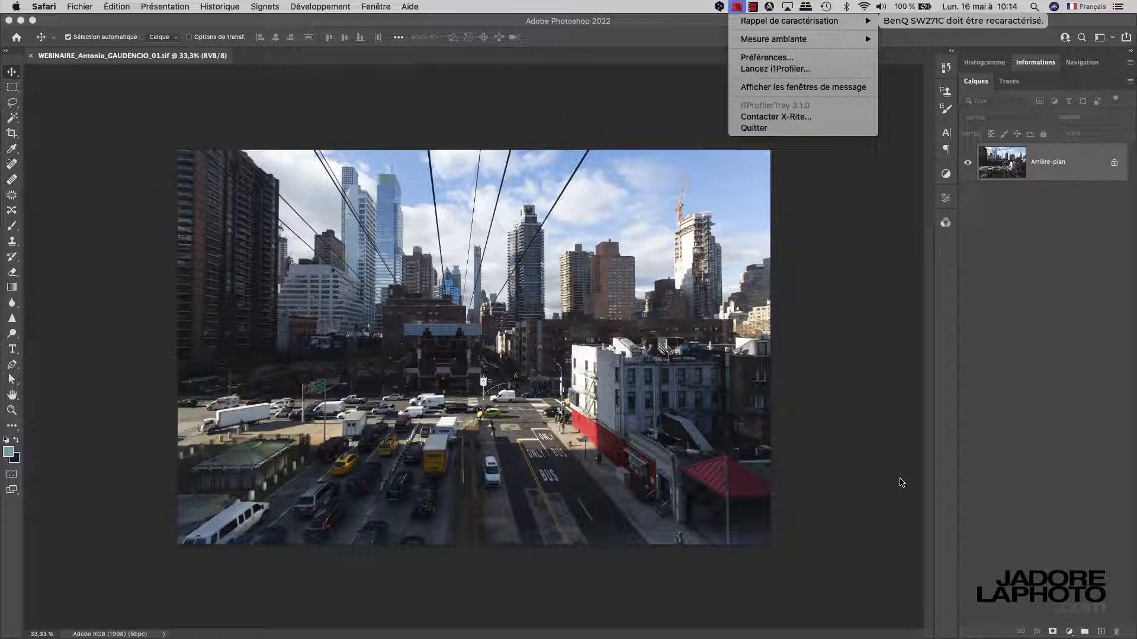
click(952, 486)
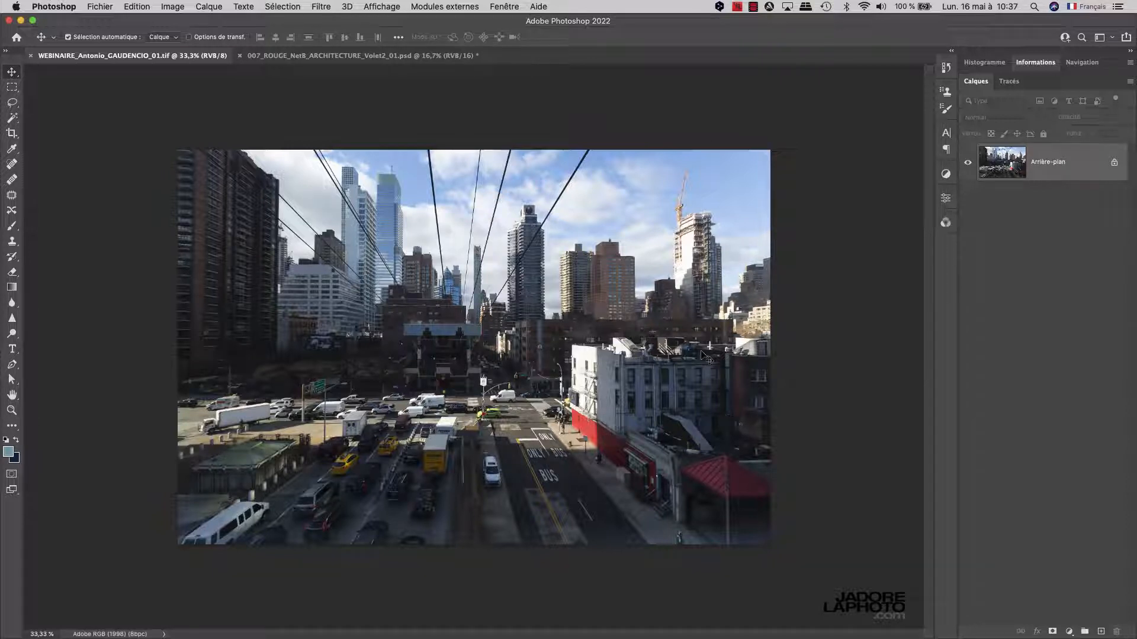
In the 007_ROUGE_NetB_ARCHITECTURE document, compare the BASE IMAGE layer alone with all layers shown, and return to the city street photo
click(367, 56)
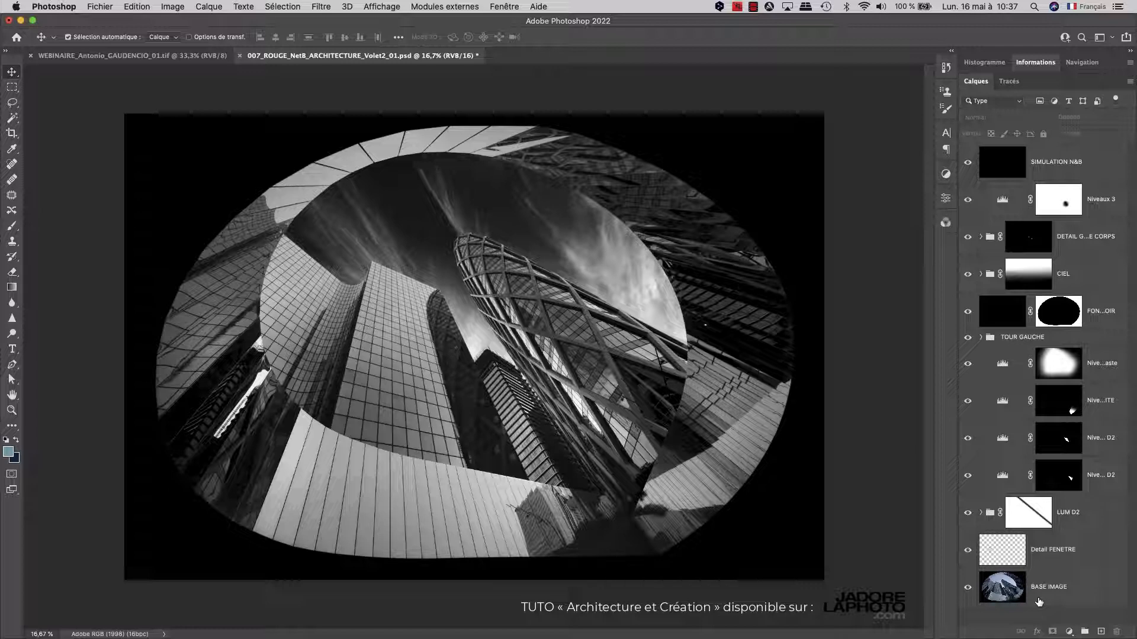
alt+click(967, 589)
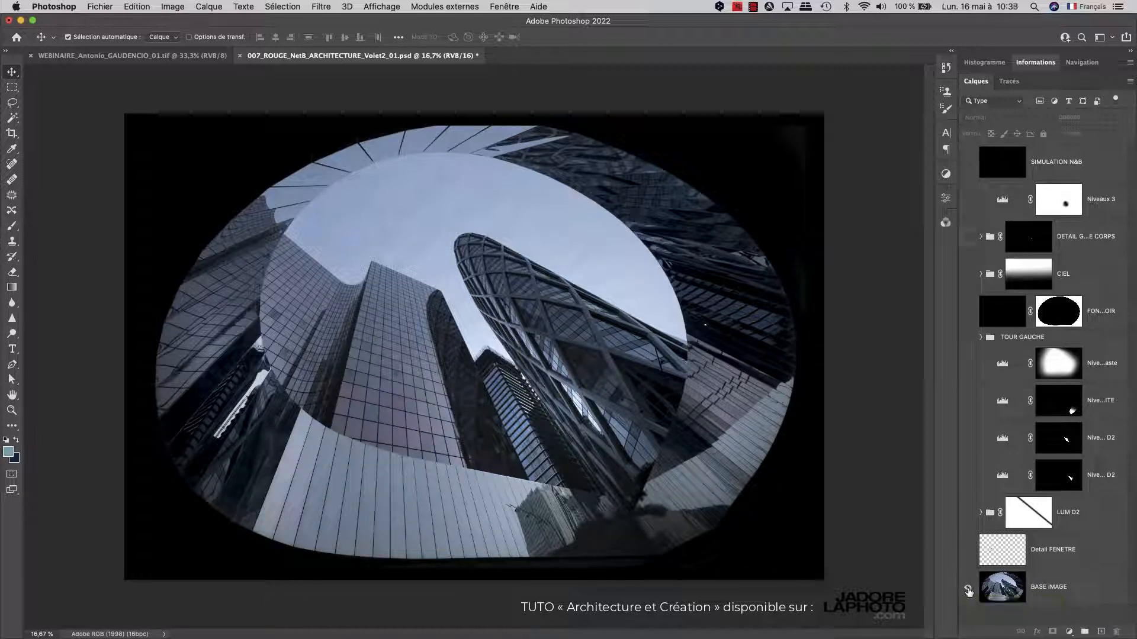
alt+click(968, 590)
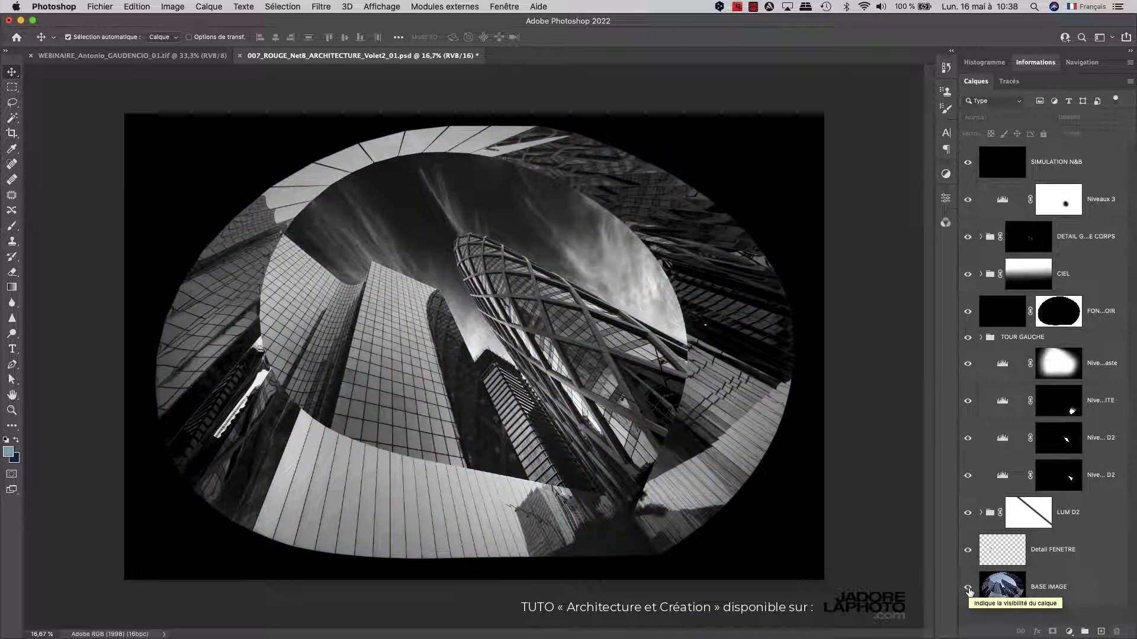
alt+click(968, 590)
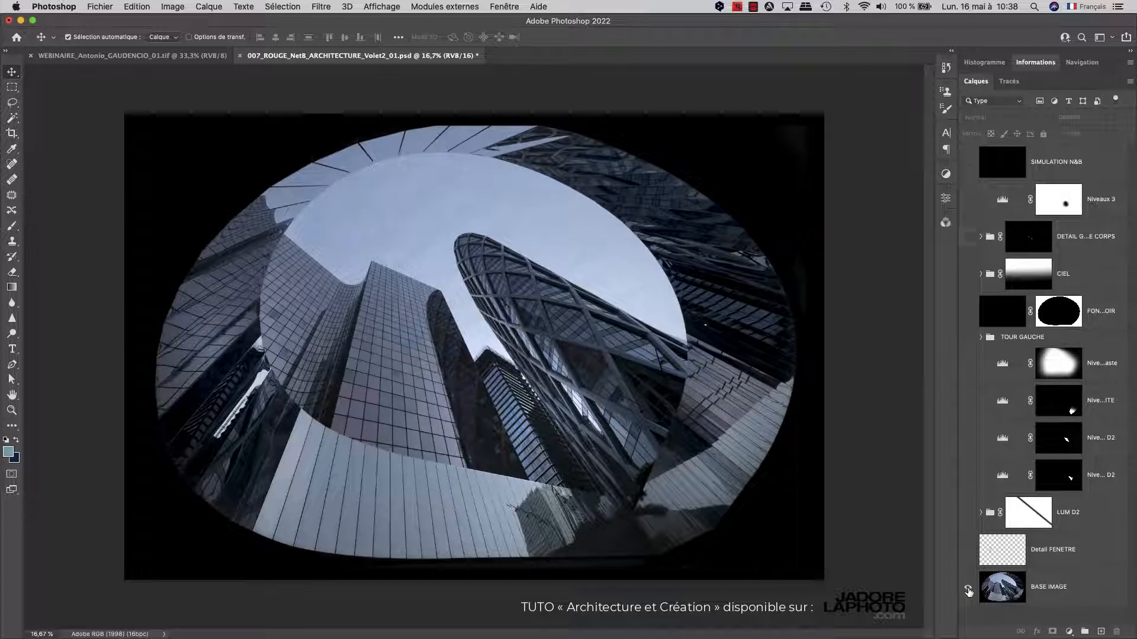
alt+click(968, 589)
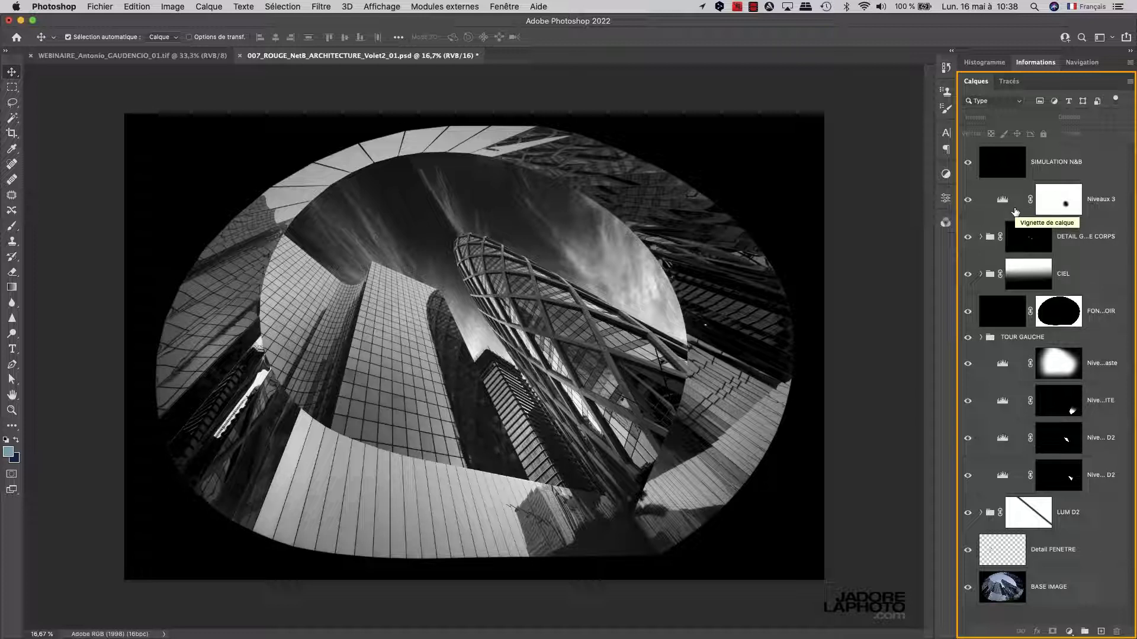
alt+click(968, 588)
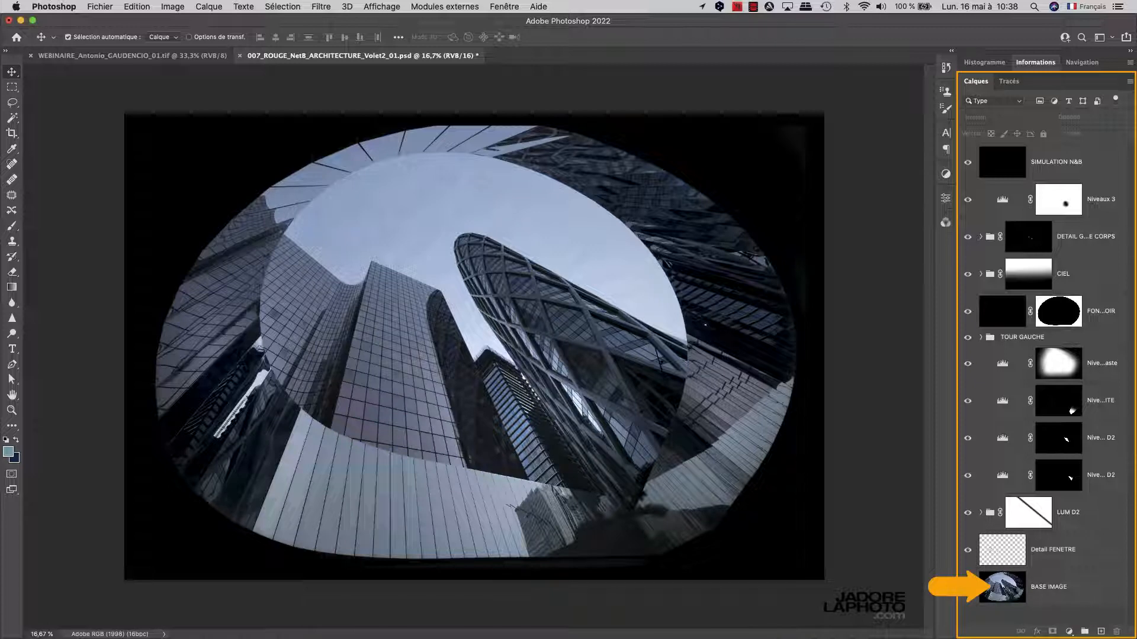
alt+click(968, 586)
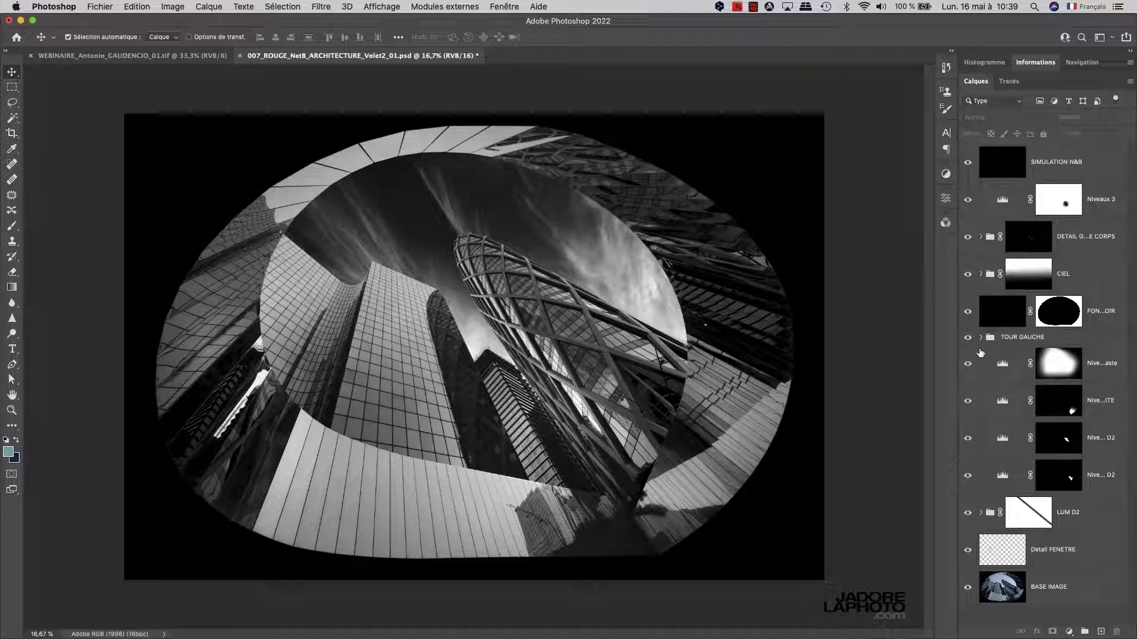
alt+click(968, 587)
alt+click(968, 588)
click(142, 57)
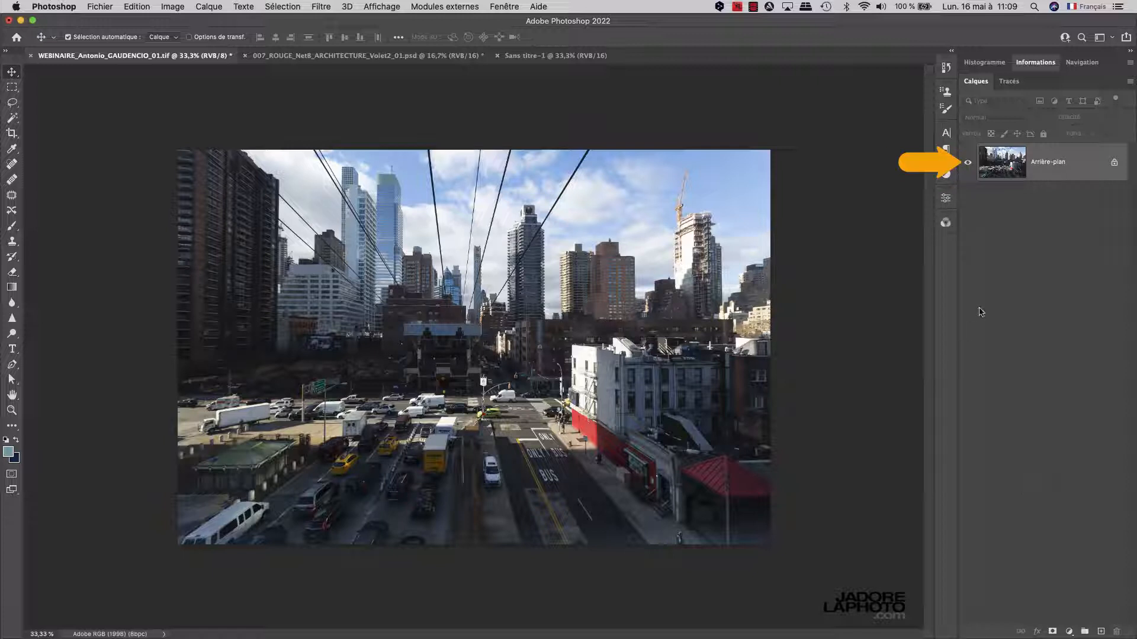
Try to move the locked Arrière-plan layer, cancelling its conversion to a normal layer
click(1111, 159)
drag(482, 372, 380, 386)
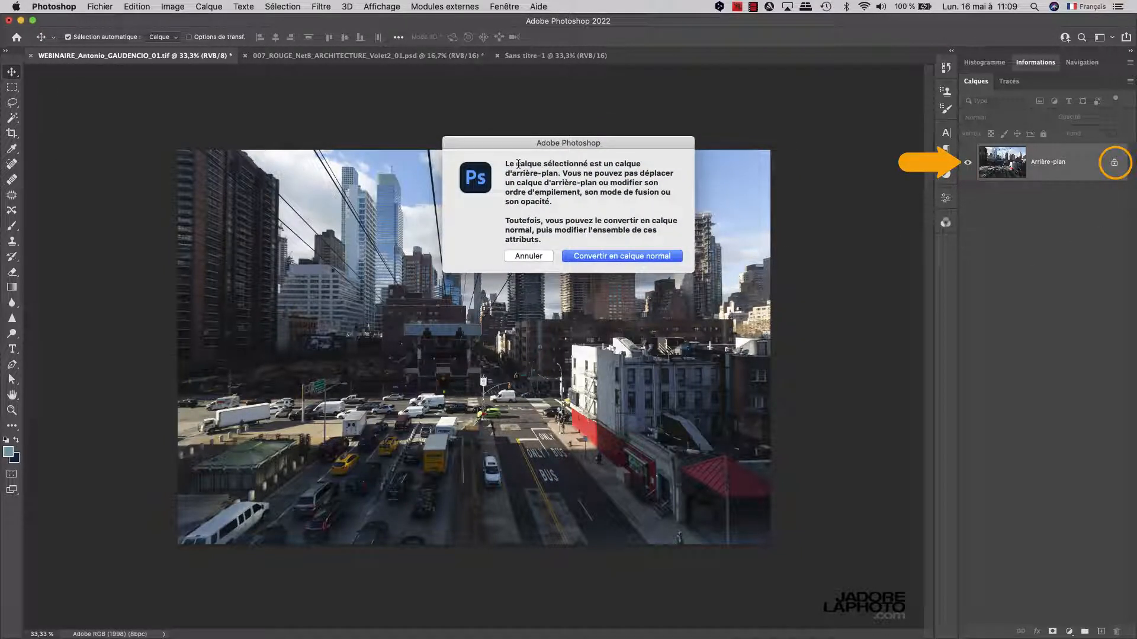
click(537, 257)
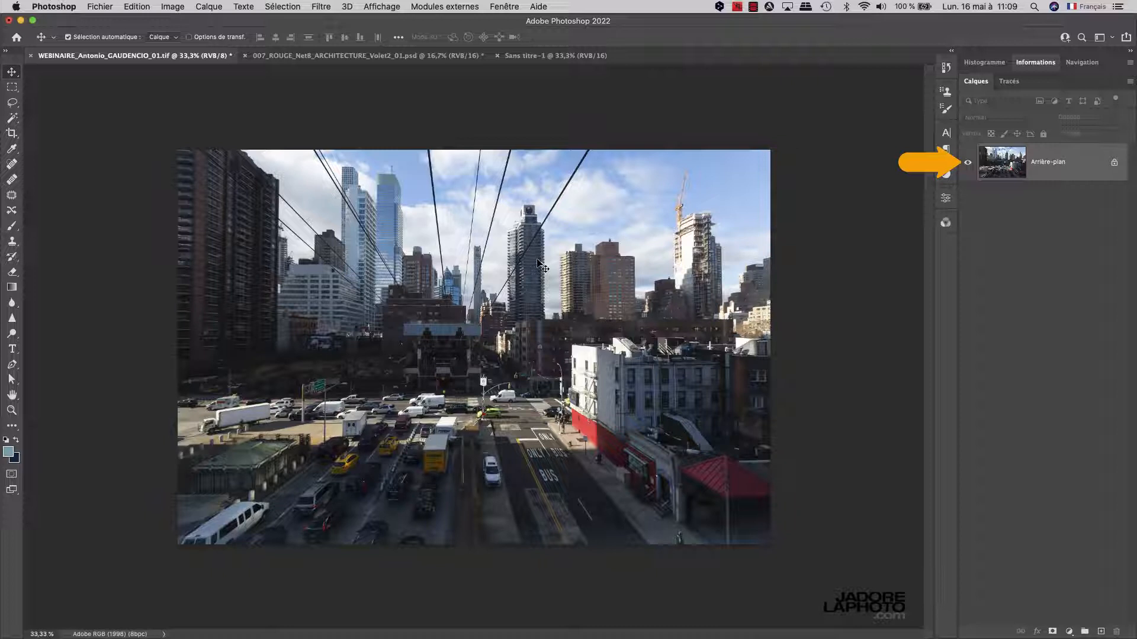
Convert the Arrière-plan into a normal layer named BASE DE TRAVAIL, test moving it and undo the move
double_click(1004, 169)
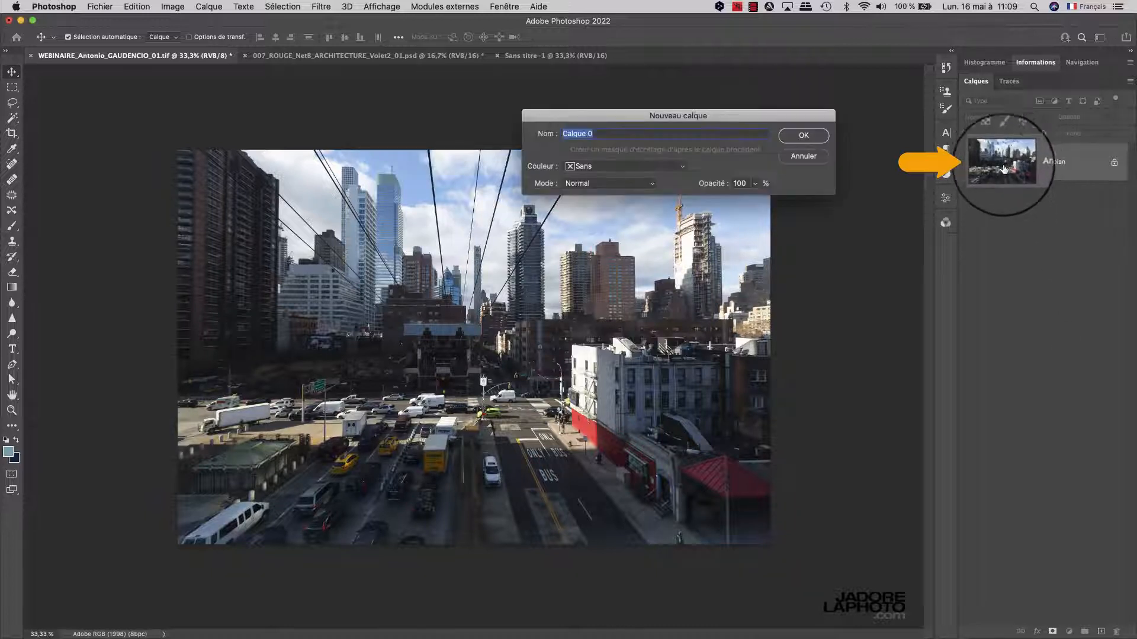
text(BASE DE T)
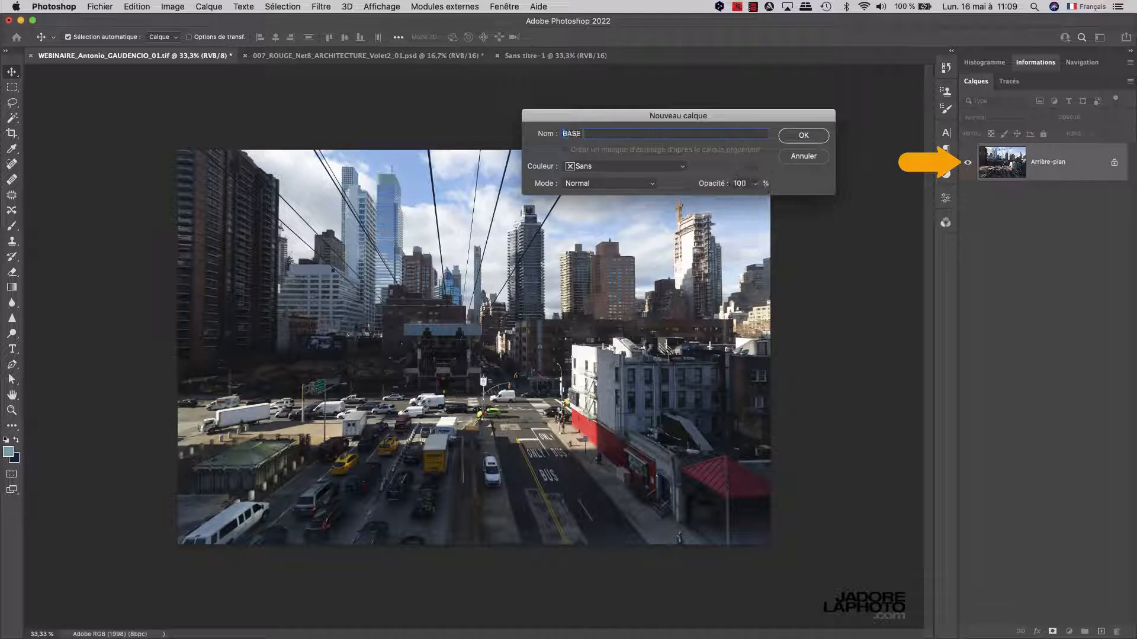
text(RVAIL)
triple_click(604, 133)
click(604, 134)
text(A)
key(Return)
drag(539, 348, 500, 400)
key(super+z)
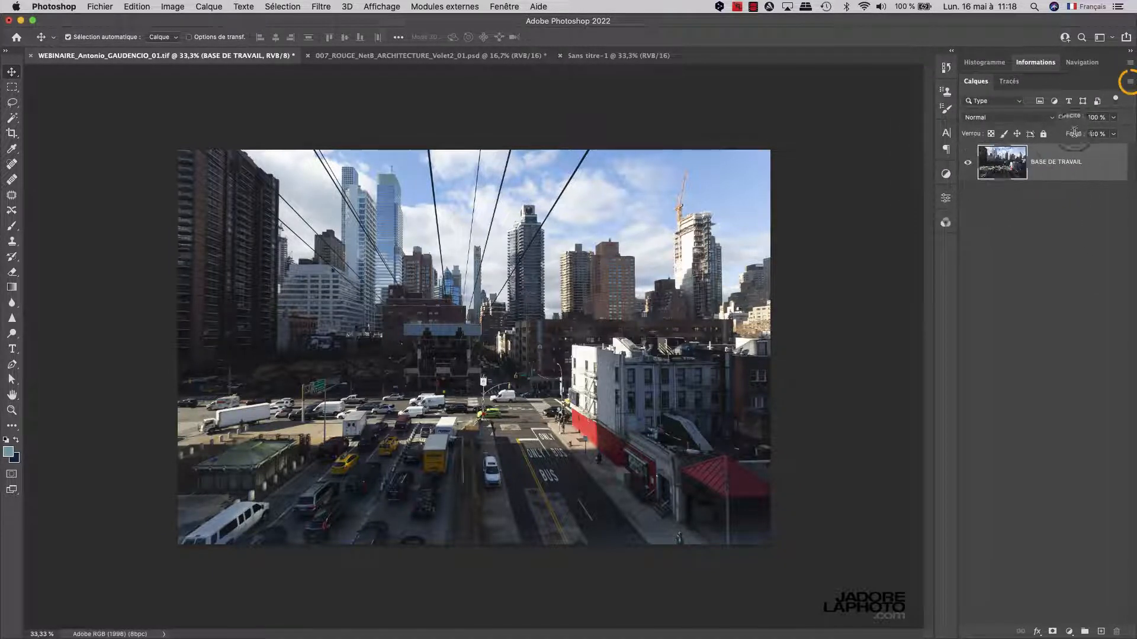
Duplicate the BASE DE TRAVAIL layer under the name DUPLICATION and hide the original layer
click(1130, 82)
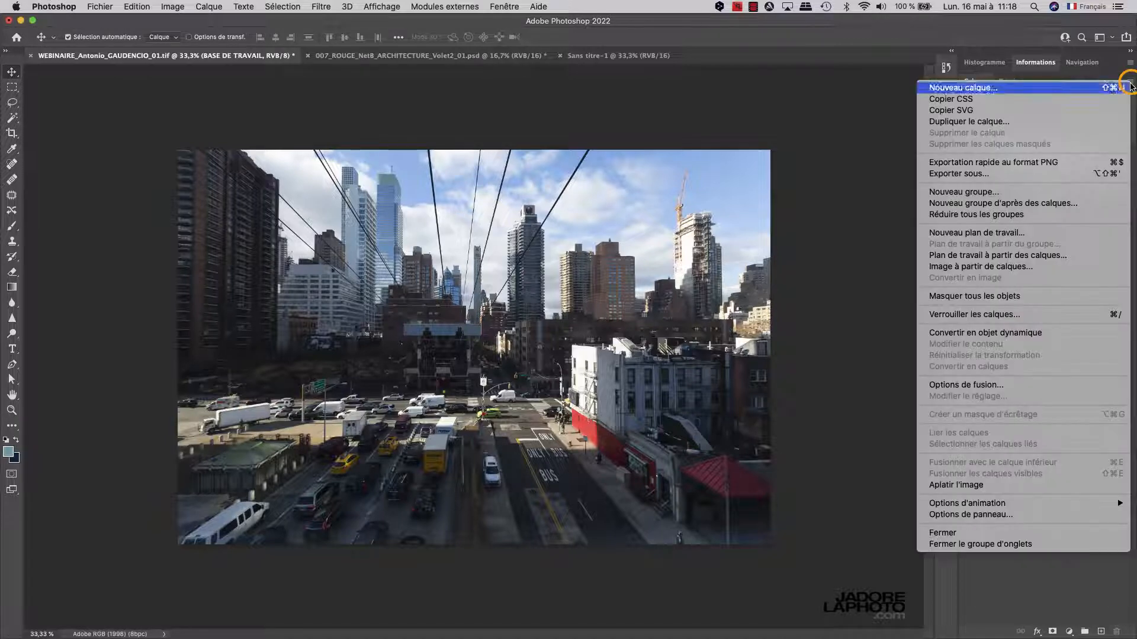
click(1017, 122)
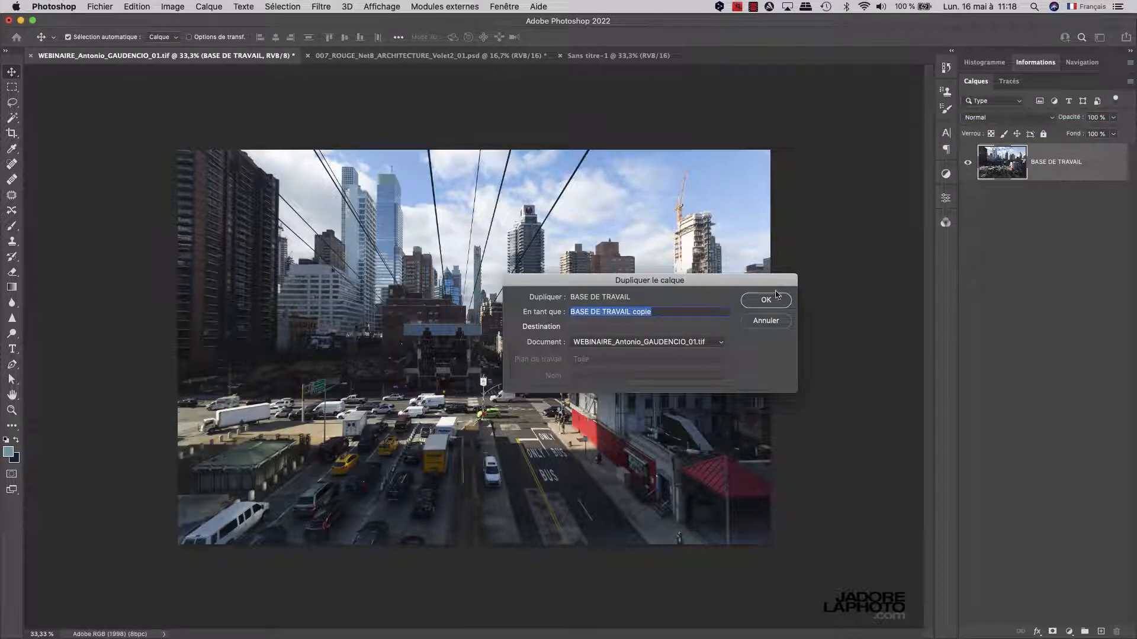
text(DUPLICATION)
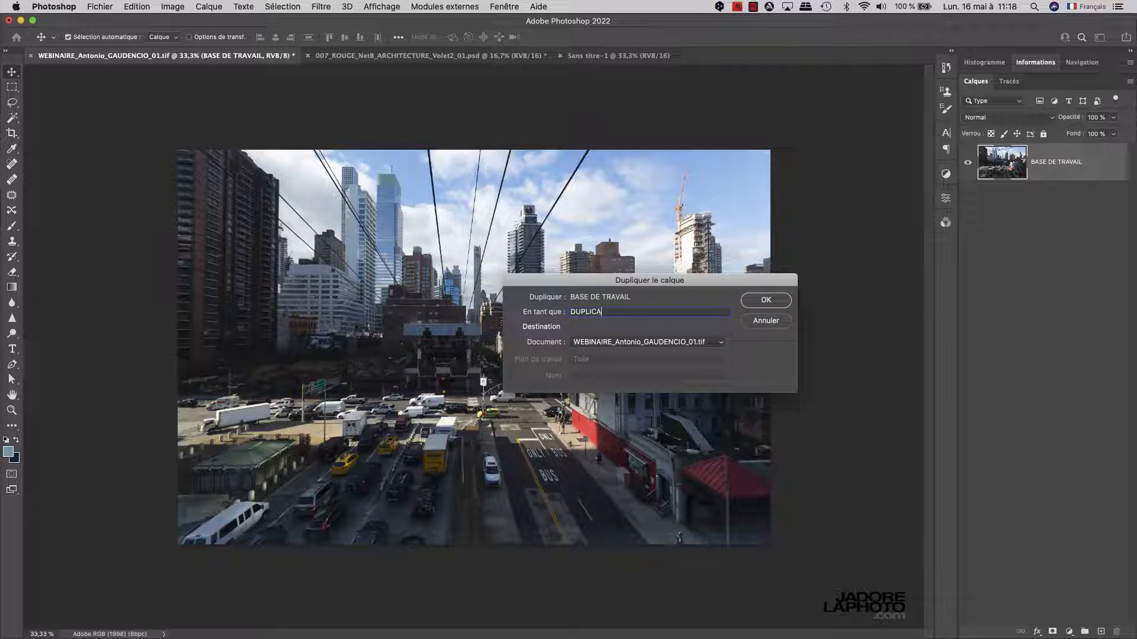
click(772, 300)
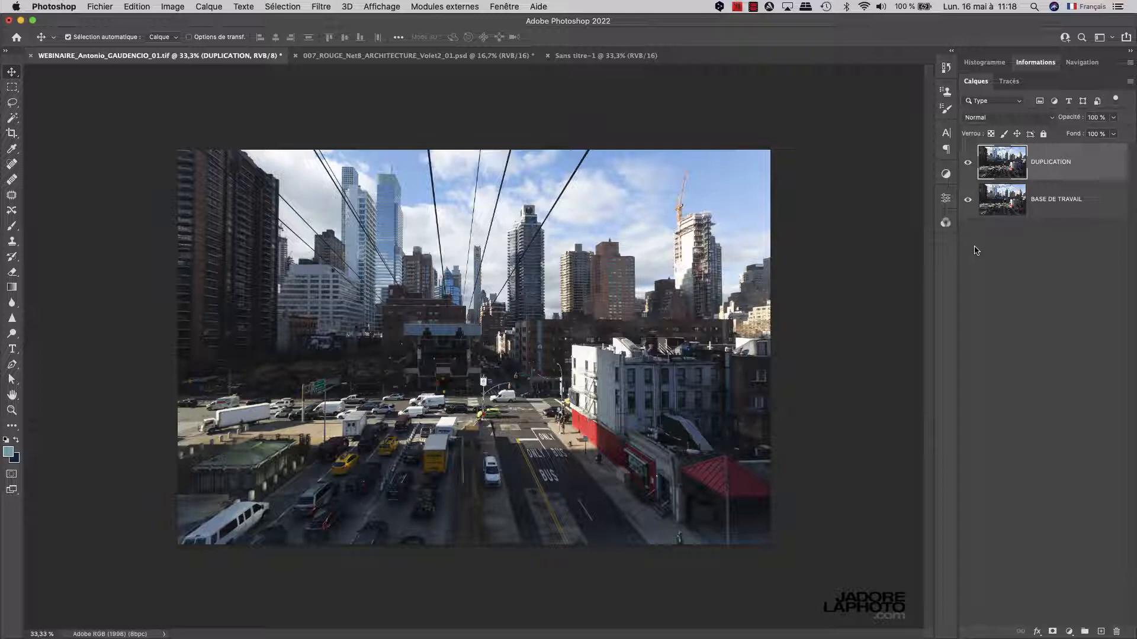
click(968, 201)
Remove the pedestrian in the fluorescent vest and the pavement line at the photo's lower edge on DUPLICATION, using the Spot Healing Brush
click(11, 410)
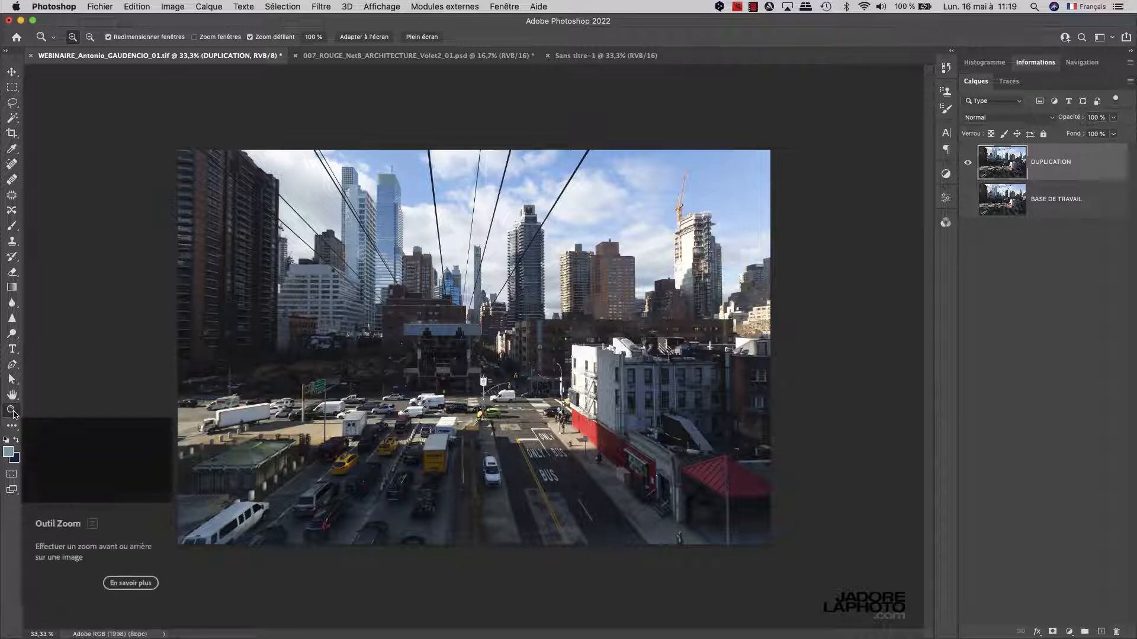
click(690, 541)
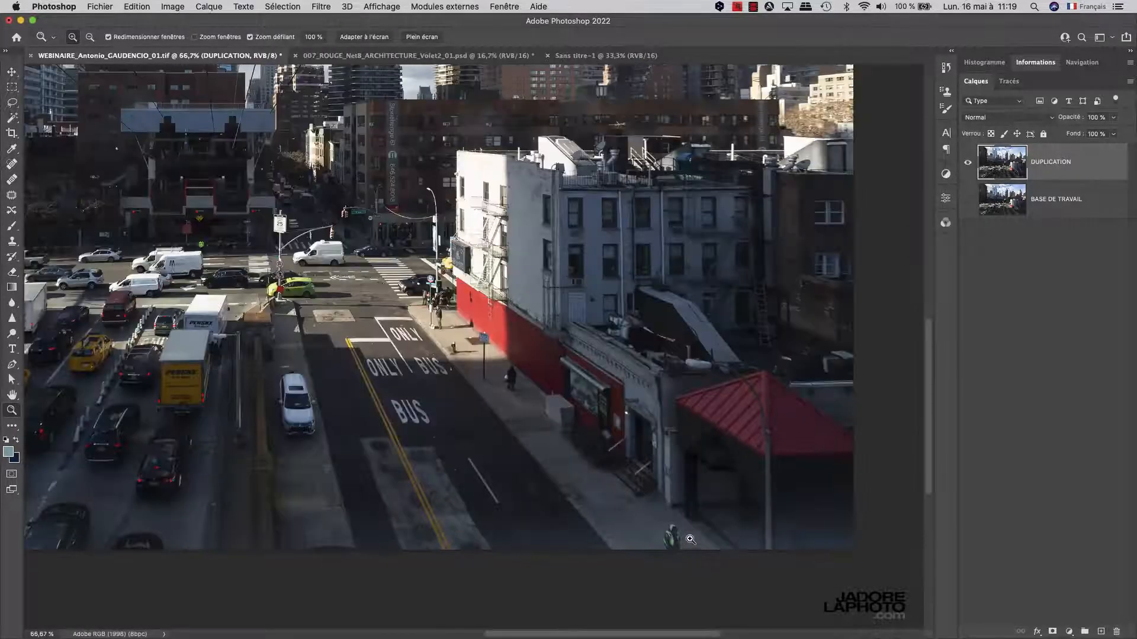
click(689, 542)
click(690, 540)
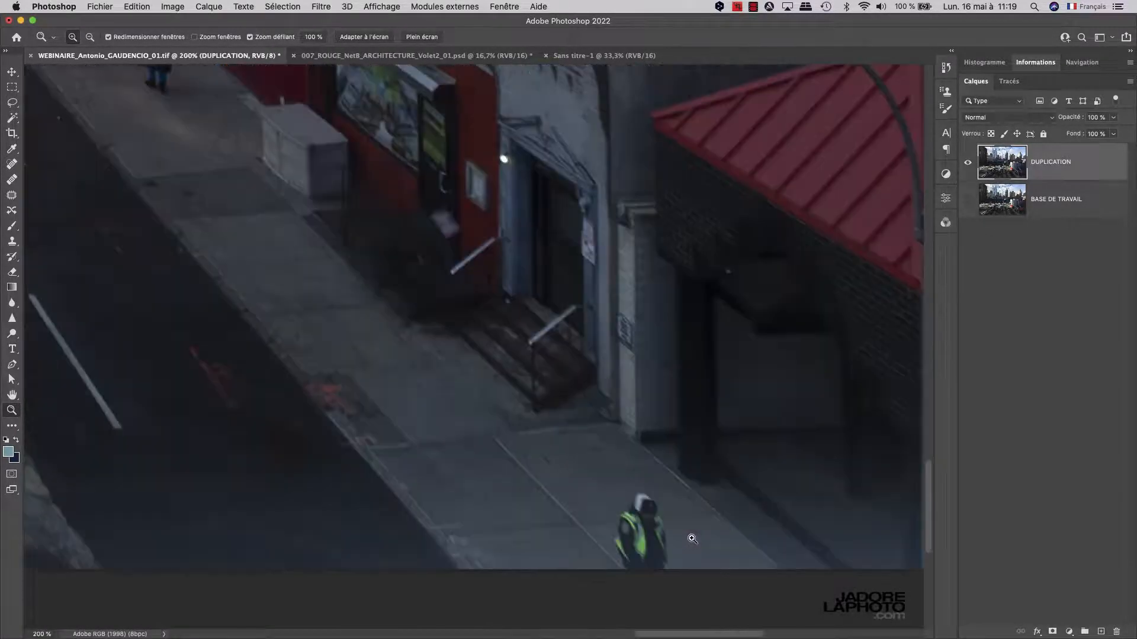
key(space)
drag(698, 535, 563, 404)
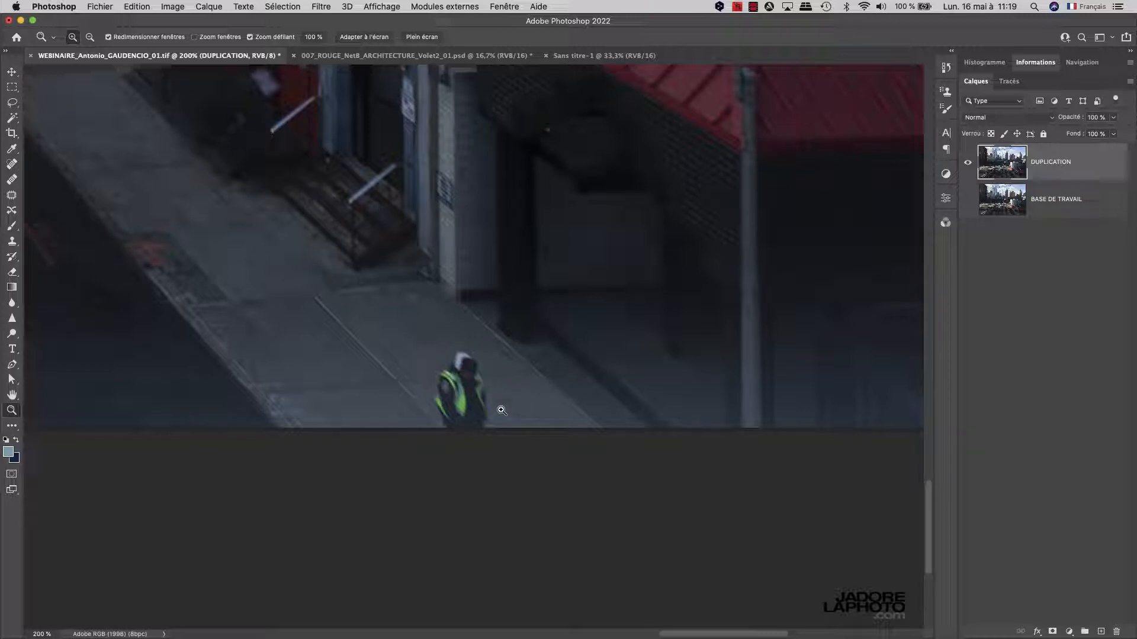
click(13, 166)
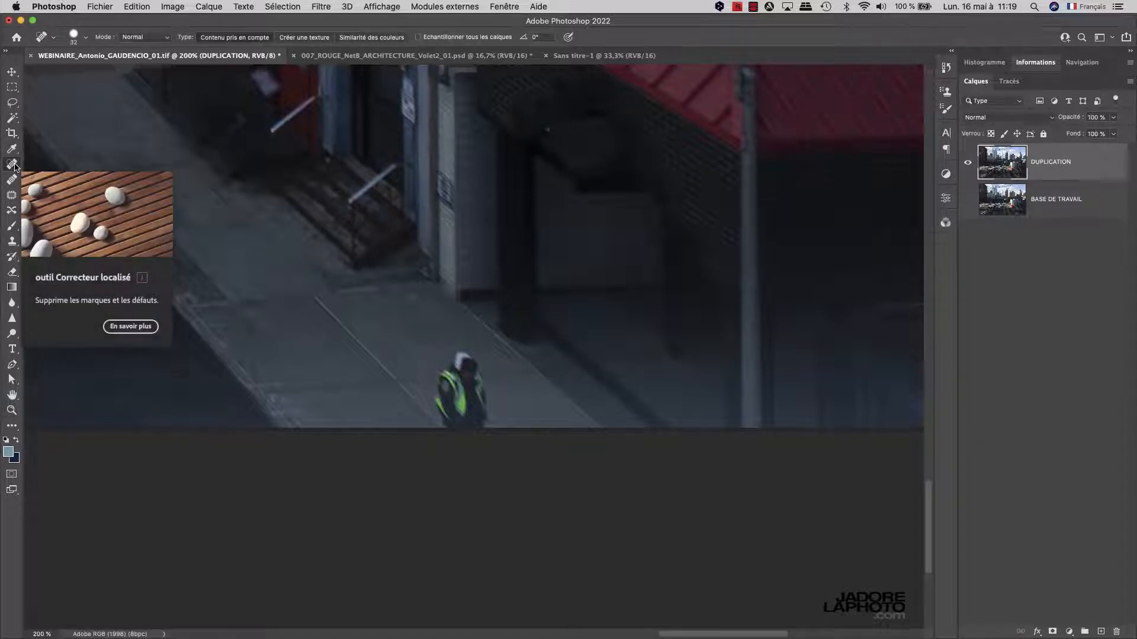
mouse_move(433, 377)
mouse_down()
mouse_move(463, 367)
mouse_move(446, 375)
mouse_move(447, 423)
mouse_move(477, 415)
mouse_move(466, 368)
mouse_move(466, 404)
mouse_move(434, 418)
mouse_move(320, 306)
mouse_move(364, 369)
mouse_move(314, 381)
mouse_move(504, 379)
mouse_move(484, 406)
mouse_move(495, 431)
mouse_up()
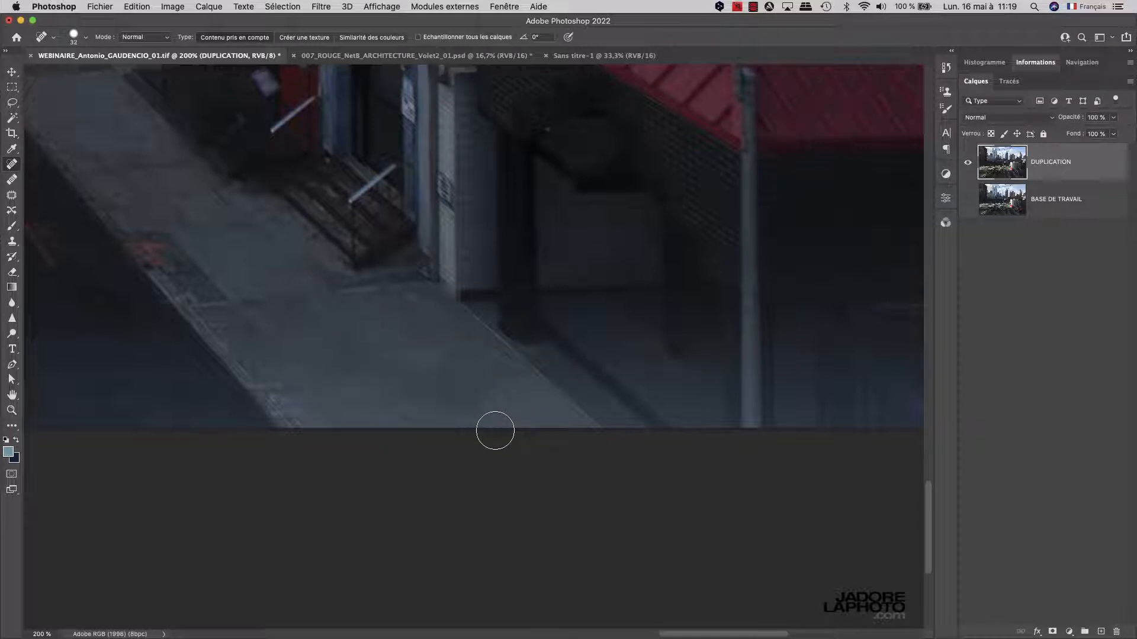
click(469, 424)
click(320, 326)
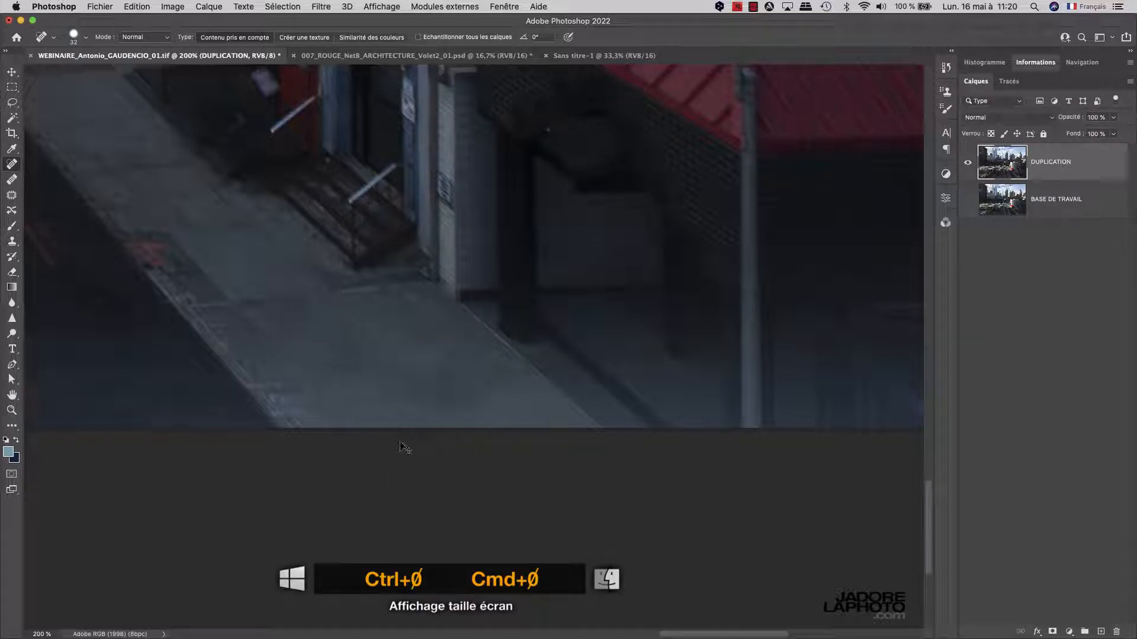
Show the BASE DE TRAVAIL layer again and toggle DUPLICATION's visibility to compare the photo before and after retouching
key(super+0)
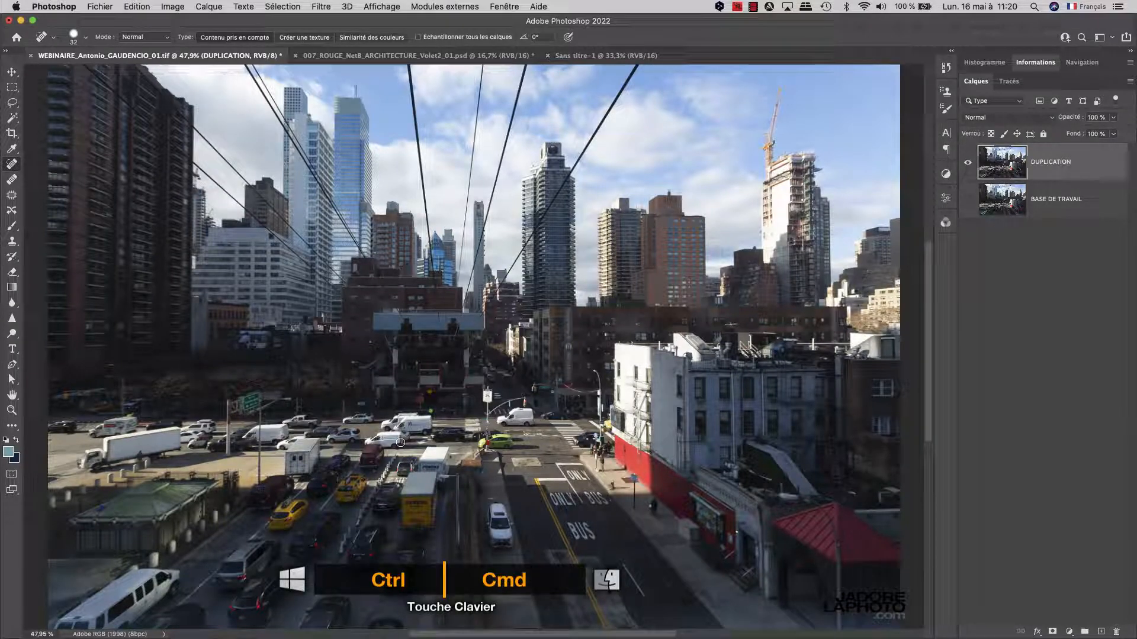
key(super+minus)
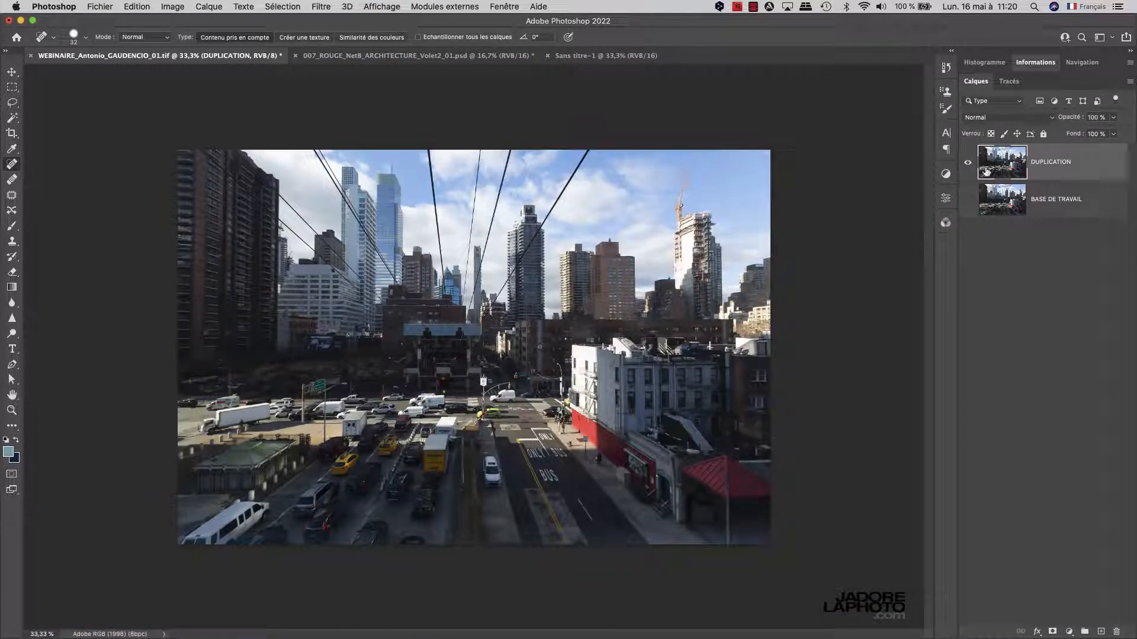
click(968, 201)
click(968, 164)
click(968, 167)
click(968, 167)
click(968, 166)
Delete the DUPLICATION layer and undo the deletion
drag(1007, 165, 1117, 631)
key(super+z)
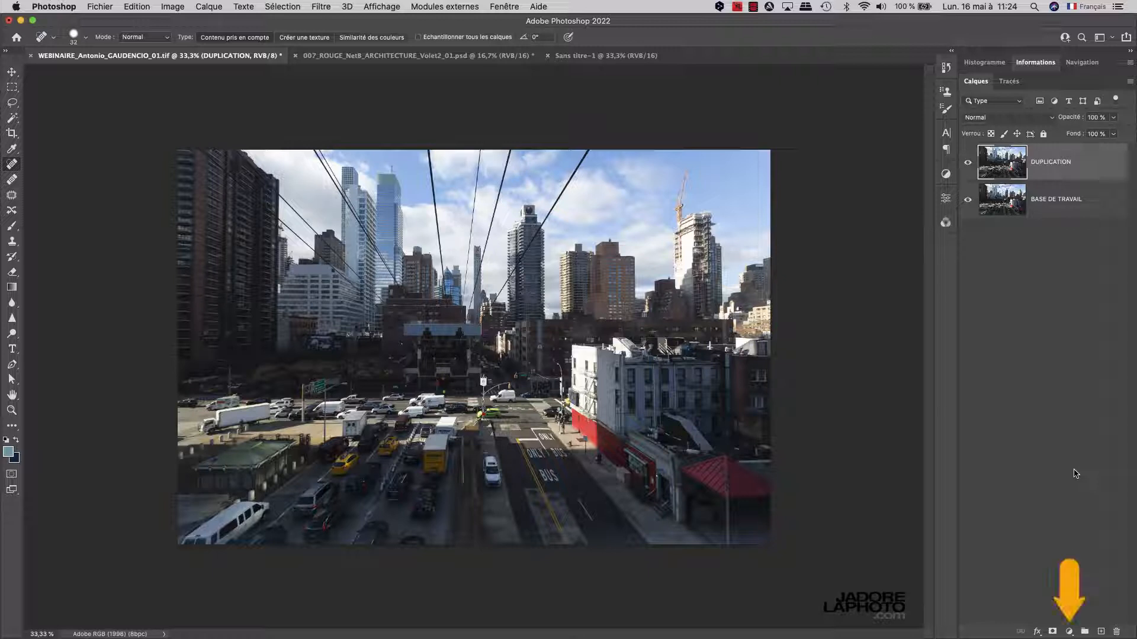
Add a Curves (Courbes) adjustment layer above the DUPLICATION layer
click(1068, 632)
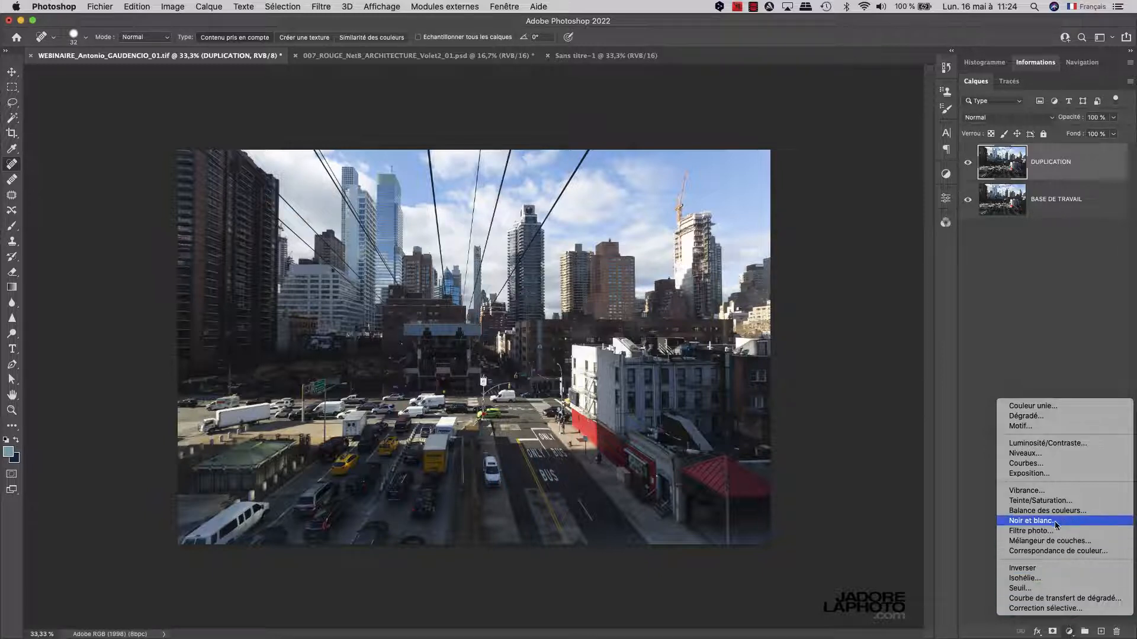
click(1060, 463)
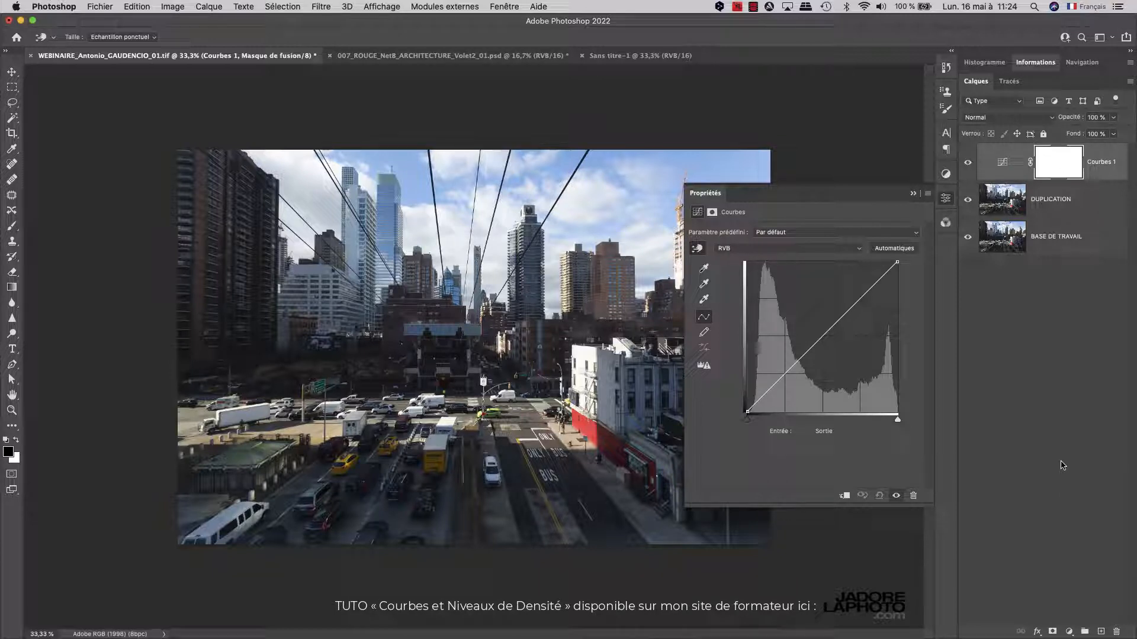
Lower the Blue (Bleu) channel's midtones on the Courbes 1 layer to input 133, output 119
click(812, 249)
click(809, 275)
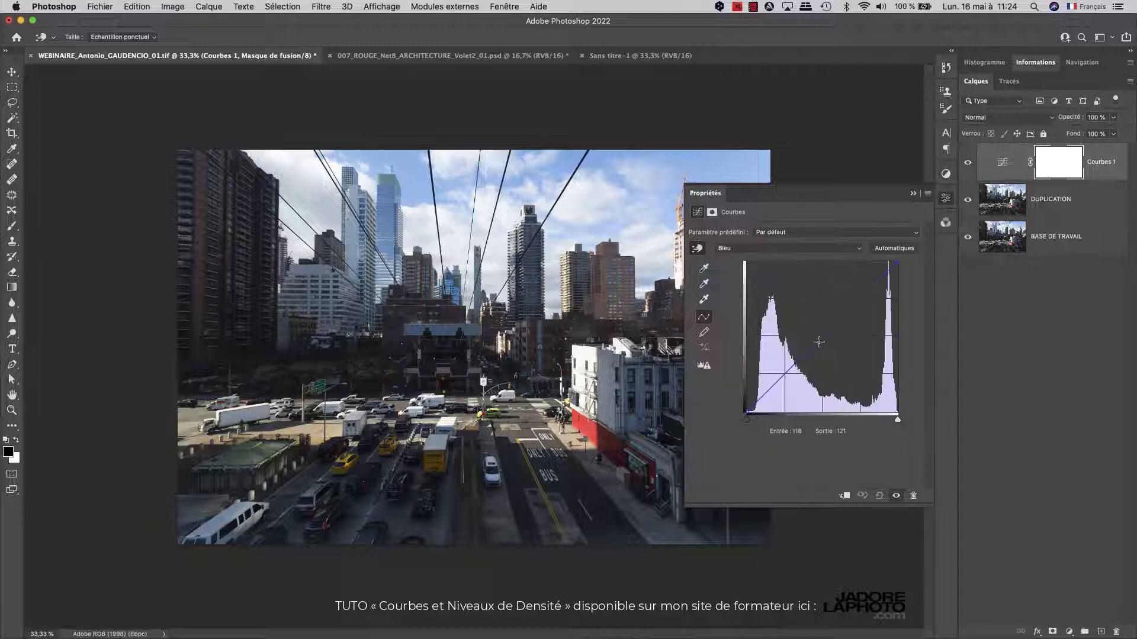
drag(822, 338, 826, 344)
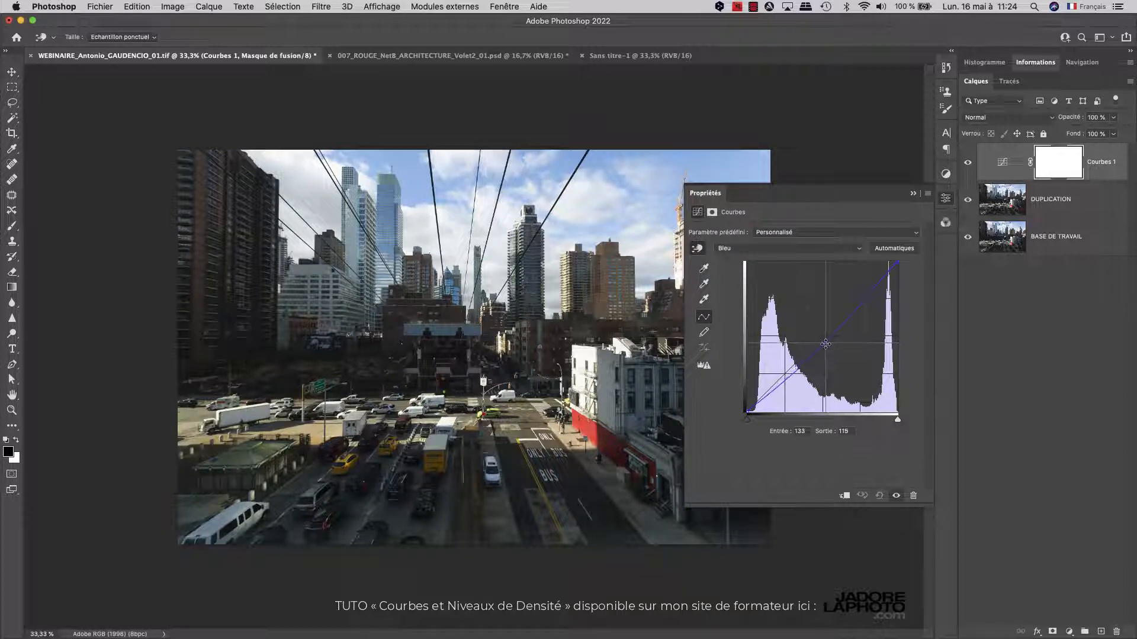
Raise the Red (Rouge) channel's midtones on Courbes 1 to input 118, output 137, and compare the photo with and without the layer
click(797, 253)
click(794, 229)
drag(821, 336, 820, 327)
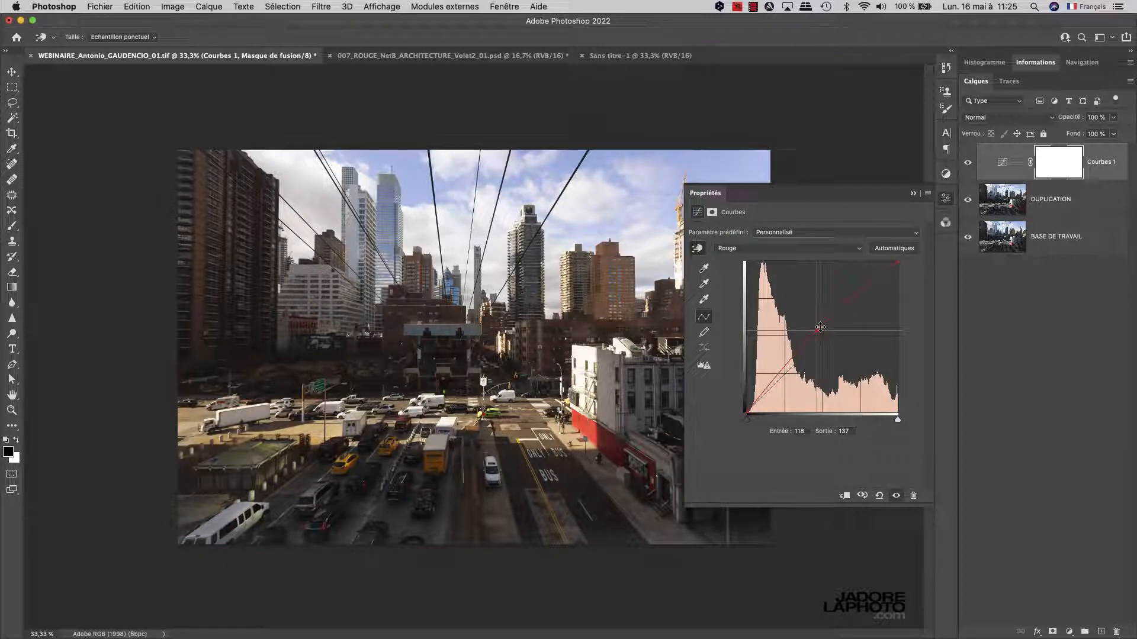
click(969, 163)
click(968, 164)
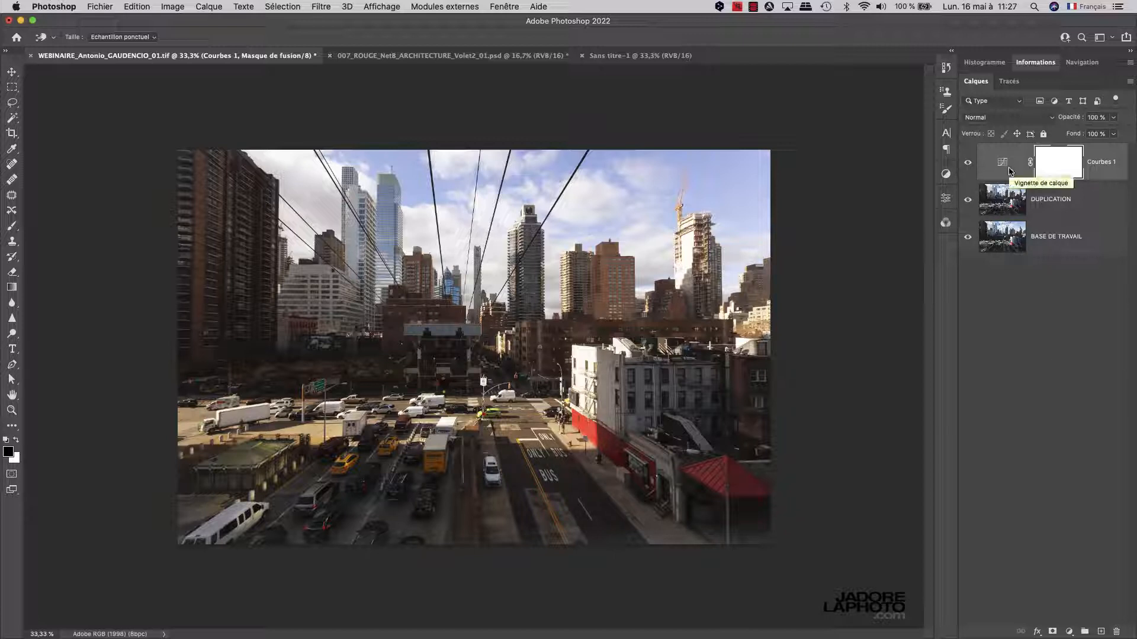
Add a solid colour (Couleur unie) fill layer in black (000000) above Courbes 1
click(1069, 633)
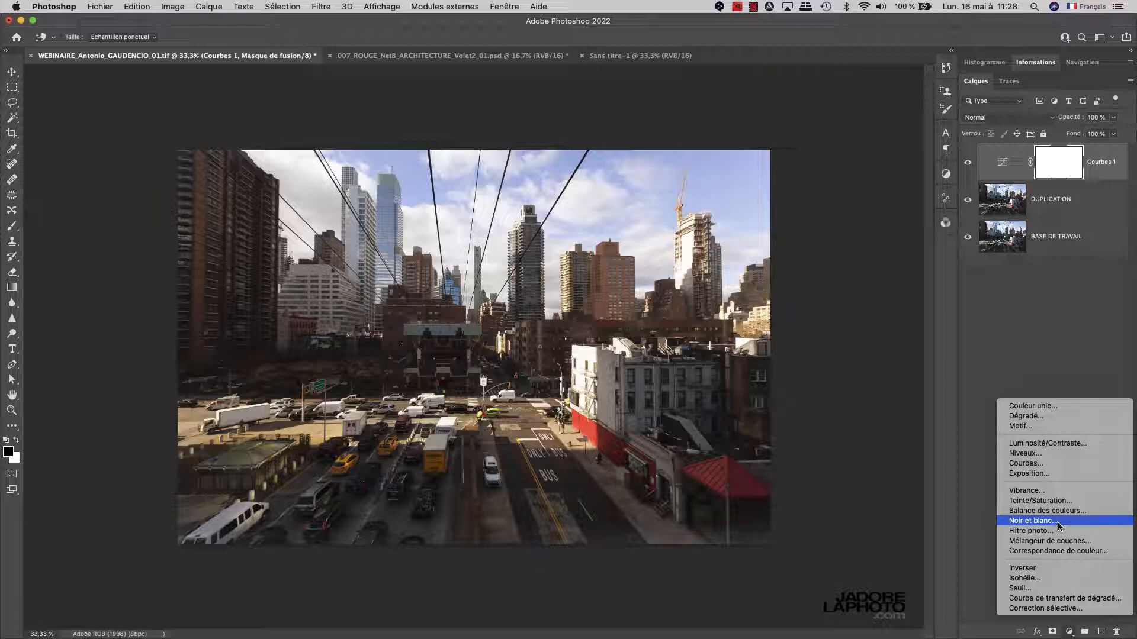
click(1044, 413)
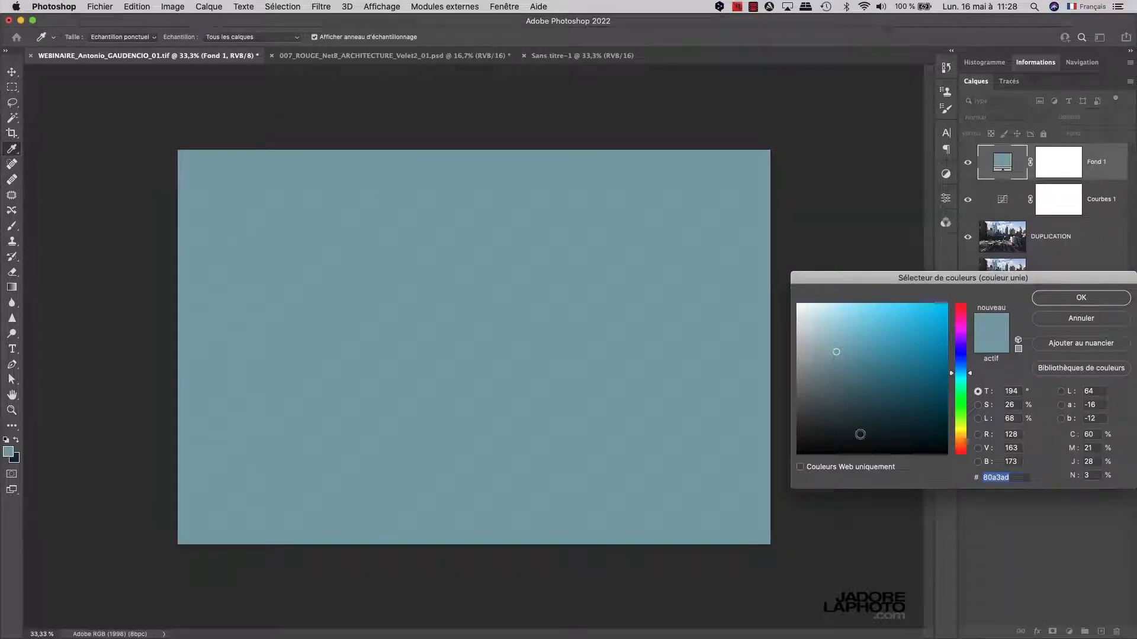
mouse_move(886, 406)
mouse_down()
mouse_move(853, 410)
mouse_move(790, 468)
mouse_up()
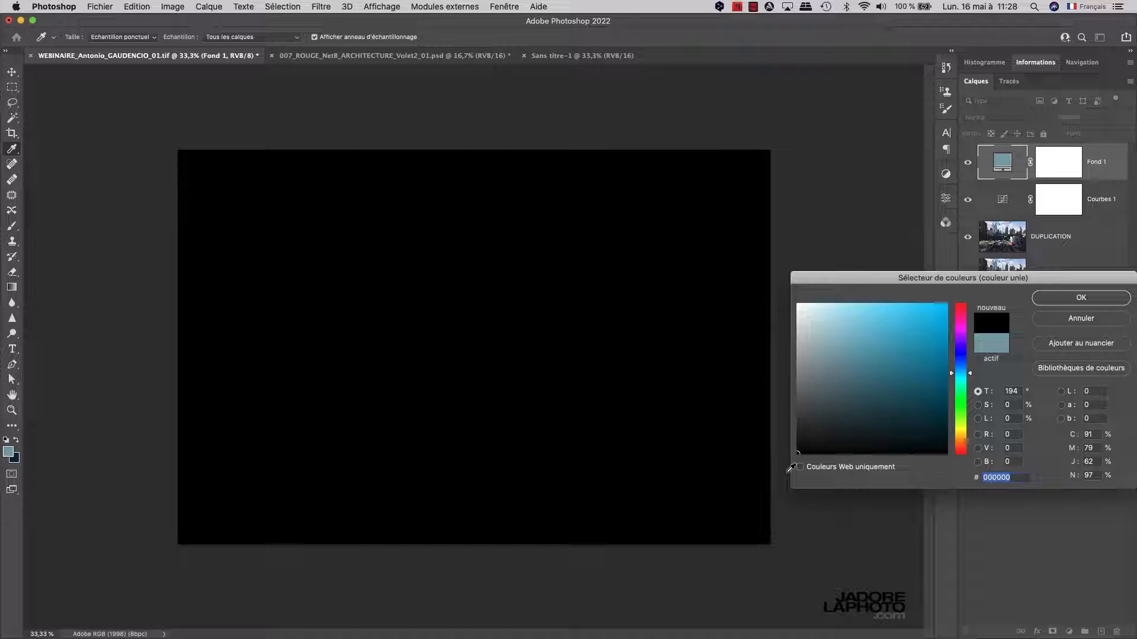
click(1053, 299)
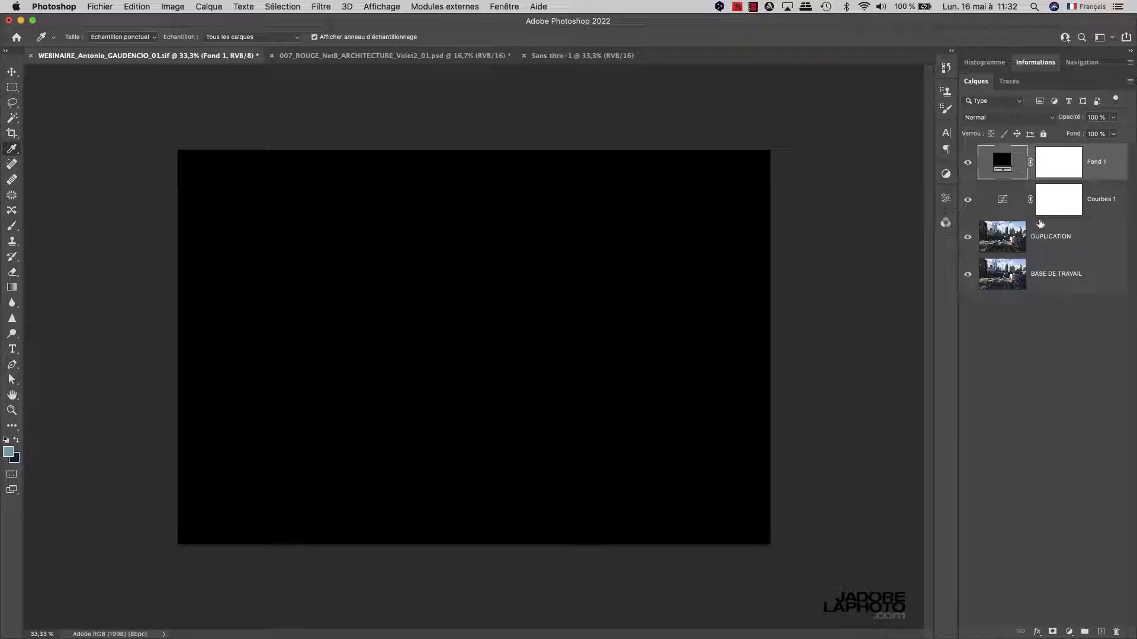
Toggle the visibility of the Courbes 1 layer and the black fill layer to compare their effect on the photo
click(968, 202)
click(968, 201)
click(967, 164)
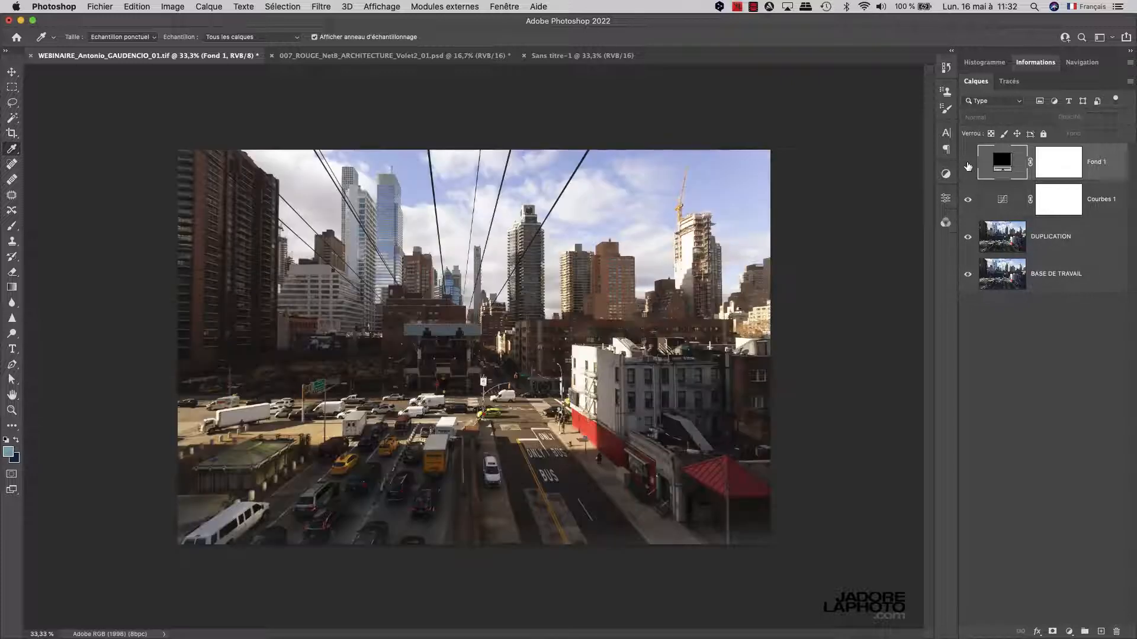
click(968, 164)
Target the Fond 1 layer's mask and draw a tall rectangular selection over the left part of the photo
click(1058, 171)
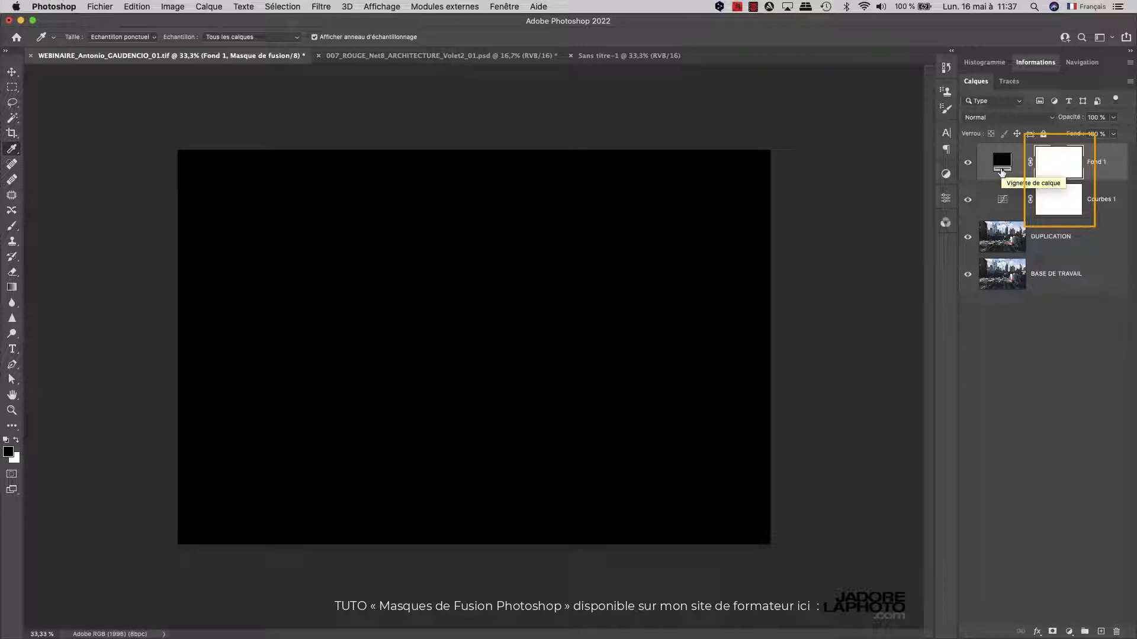
click(968, 162)
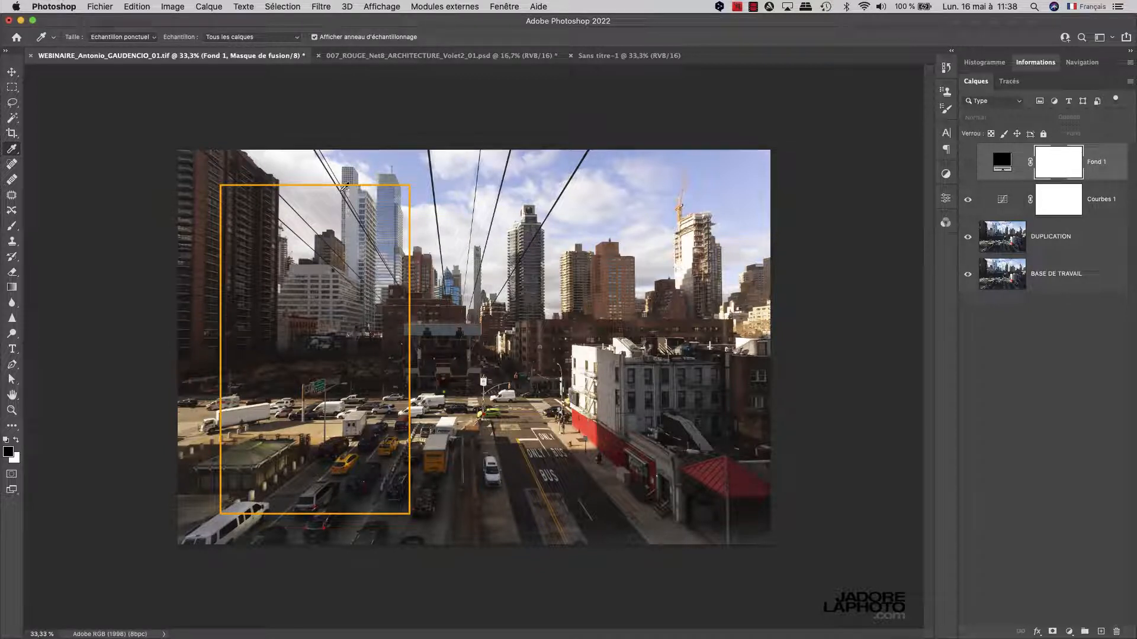
click(967, 162)
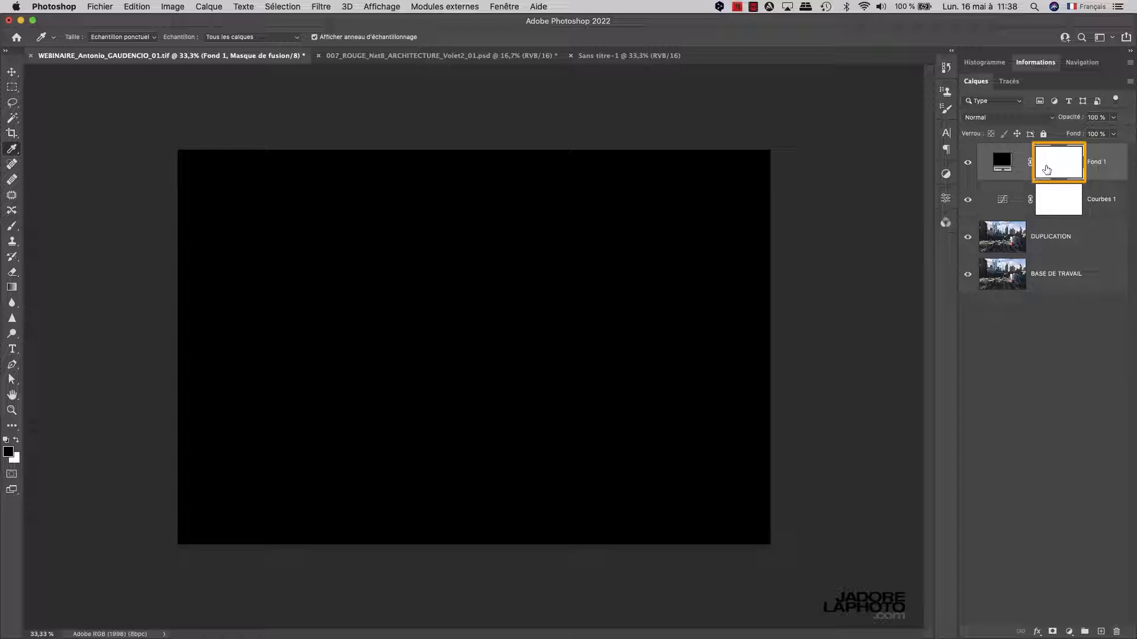
click(11, 86)
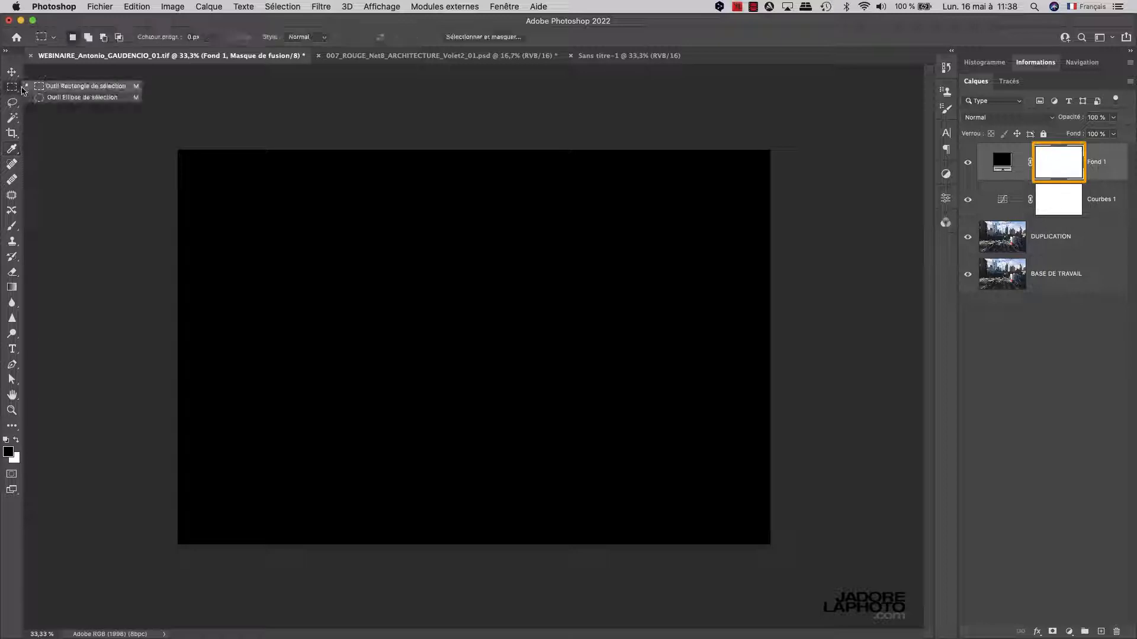
click(46, 89)
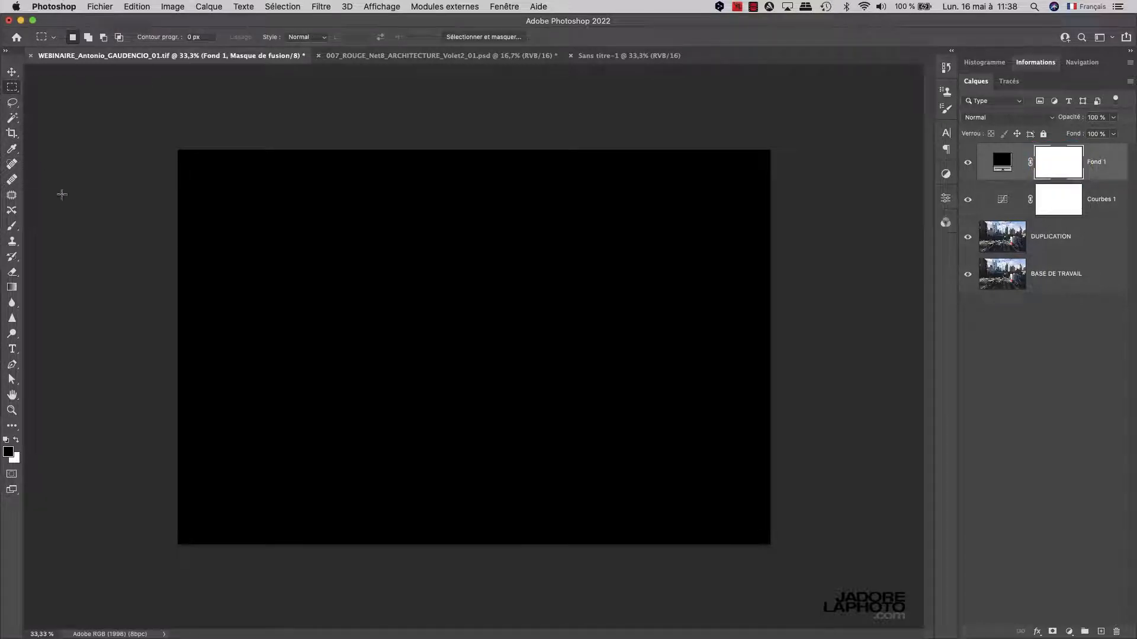
drag(242, 184, 415, 504)
drag(415, 504, 416, 505)
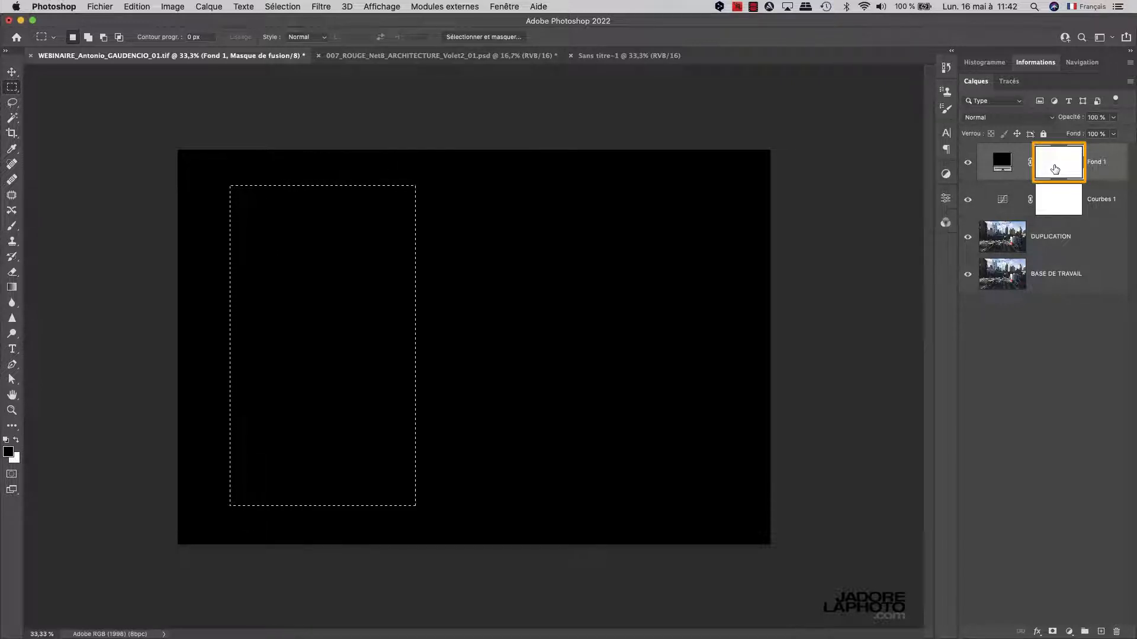
Fill the rectangular selection on the Fond 1 mask with the black foreground colour at 100% opacity, and deselect
click(9, 453)
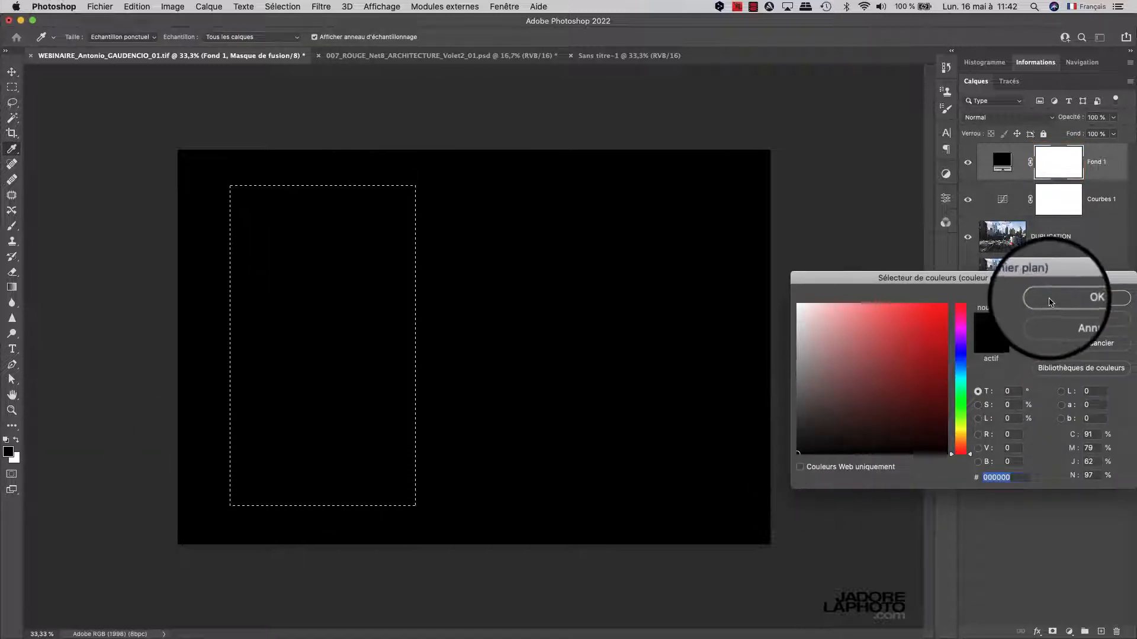
click(1081, 297)
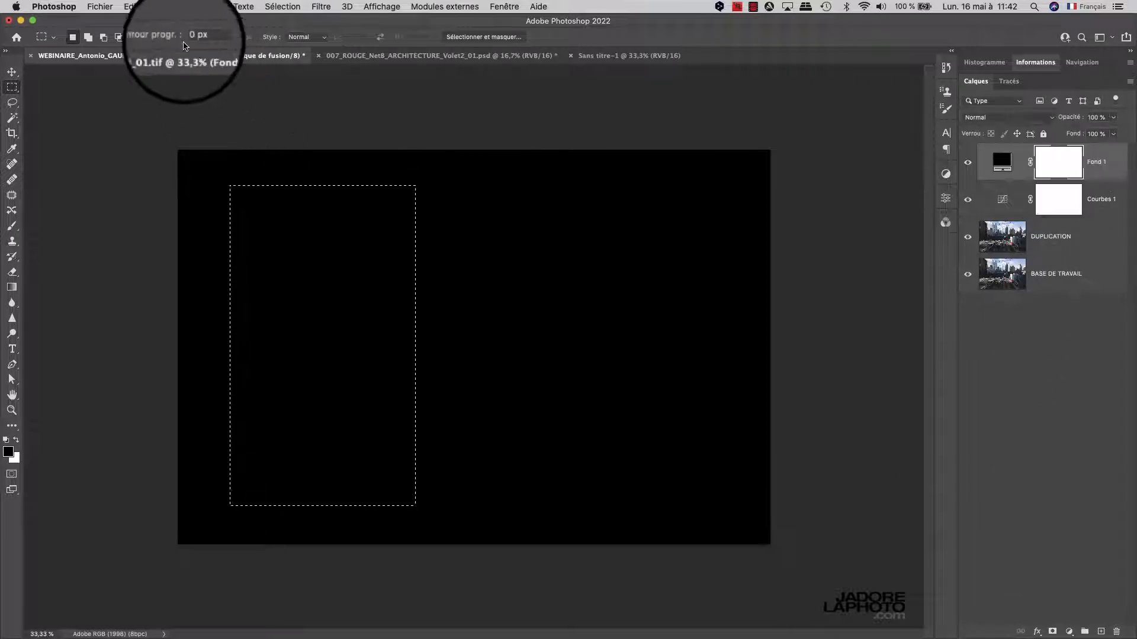
click(144, 7)
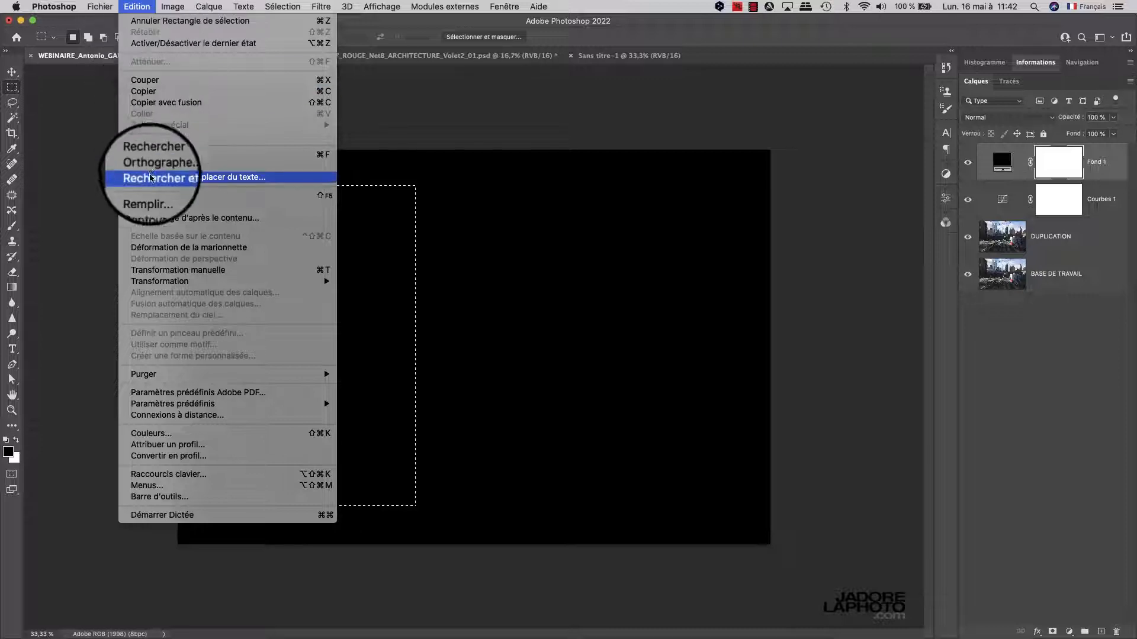
click(148, 195)
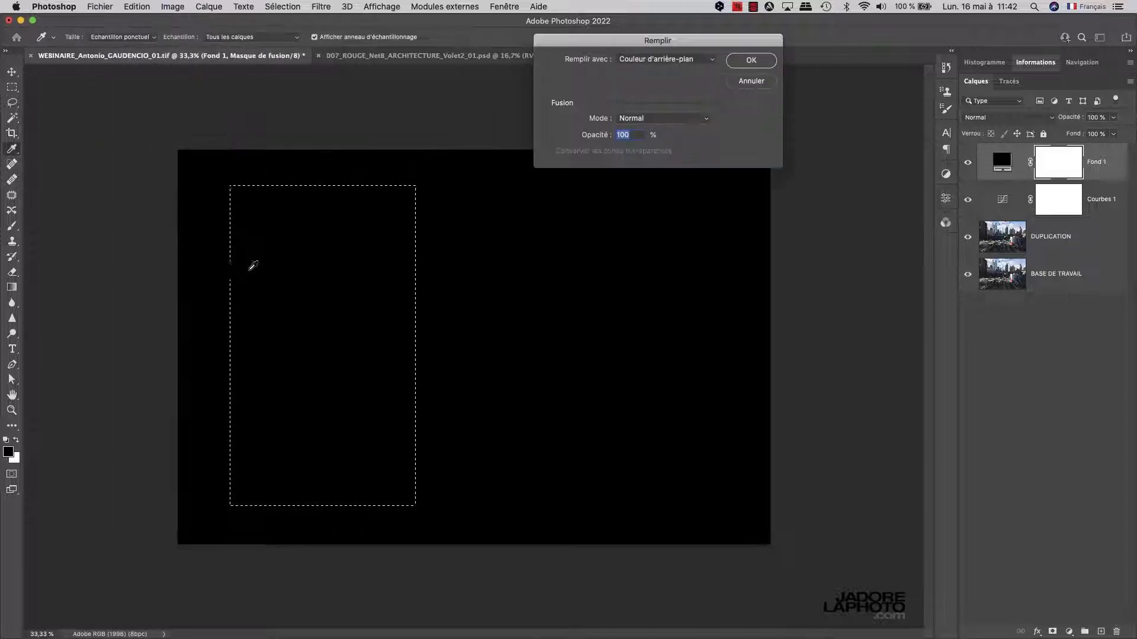
click(691, 57)
click(690, 43)
click(740, 61)
key(m)
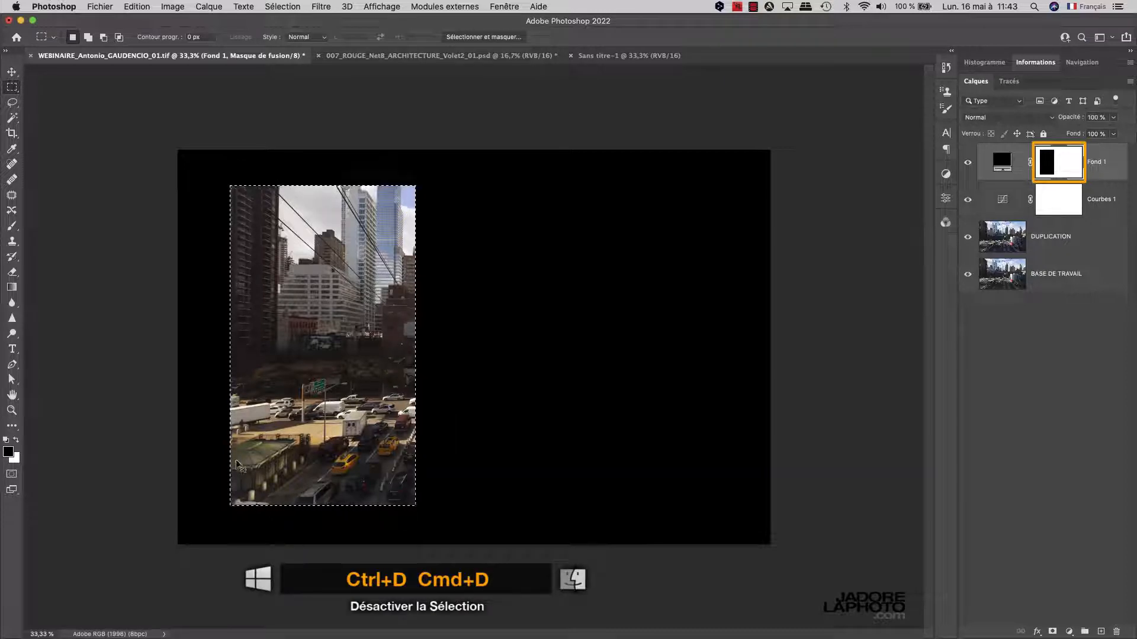
key(super+d)
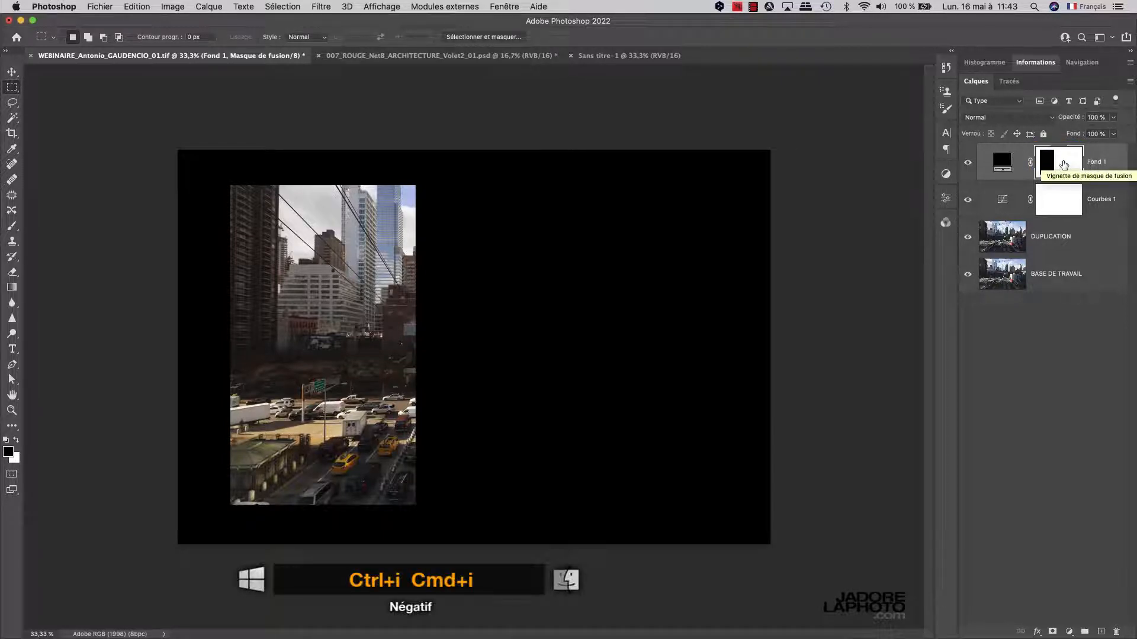
Invert the Fond 1 layer's mask and toggle the layer's visibility to compare the result
key(super+i)
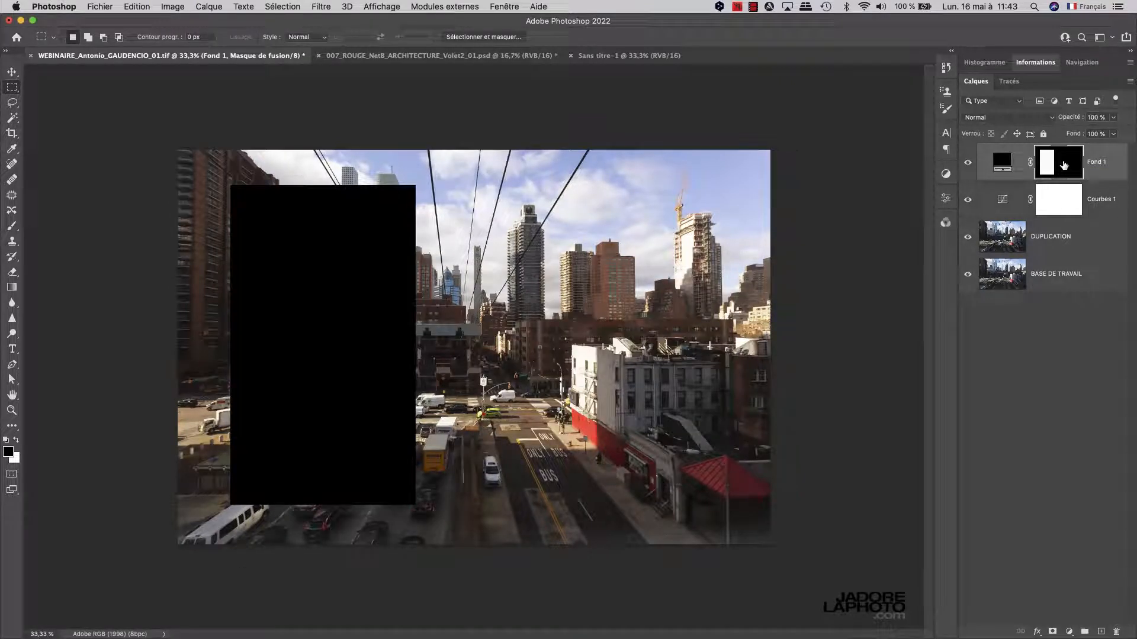
click(967, 164)
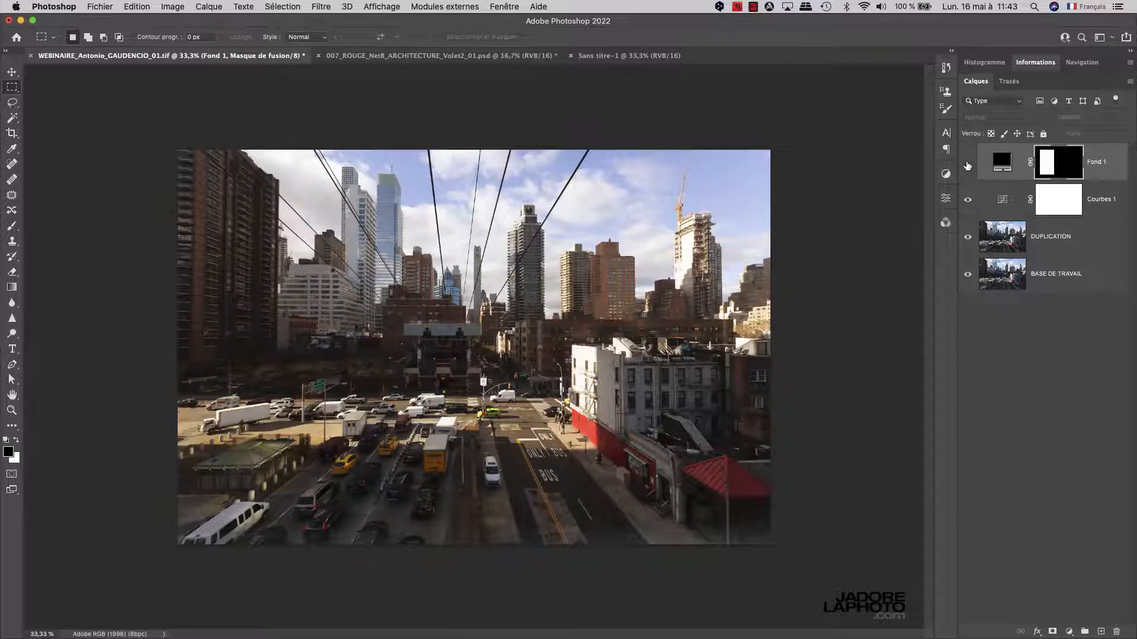
click(967, 164)
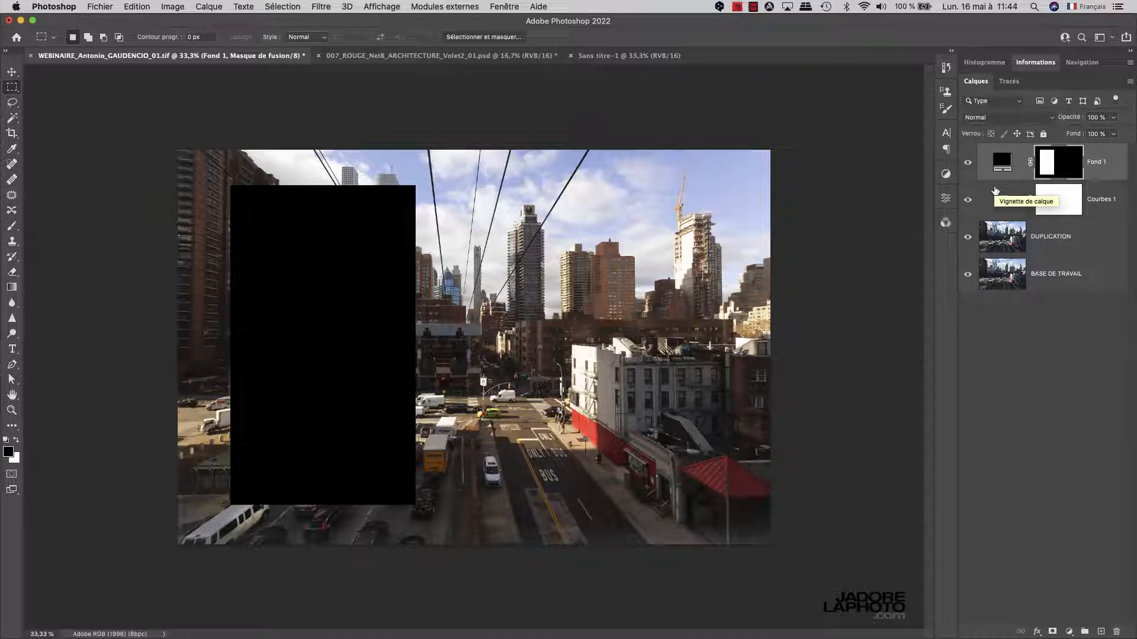
mouse_move(1002, 166)
mouse_down()
mouse_move(1117, 621)
mouse_move(1101, 613)
mouse_move(1004, 167)
mouse_up()
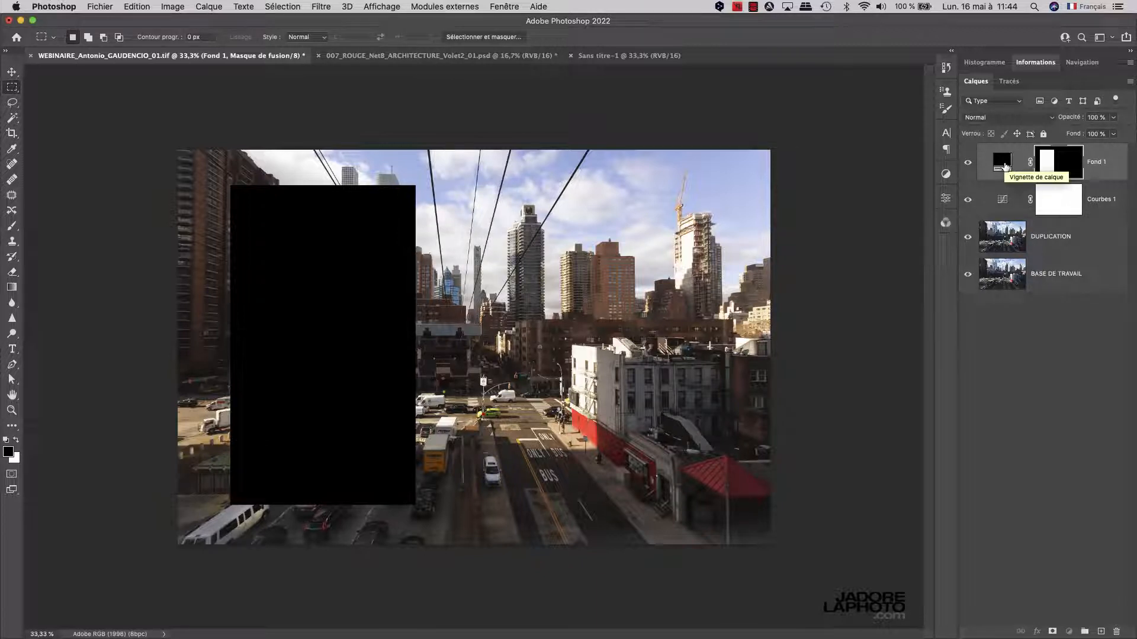
click(1048, 153)
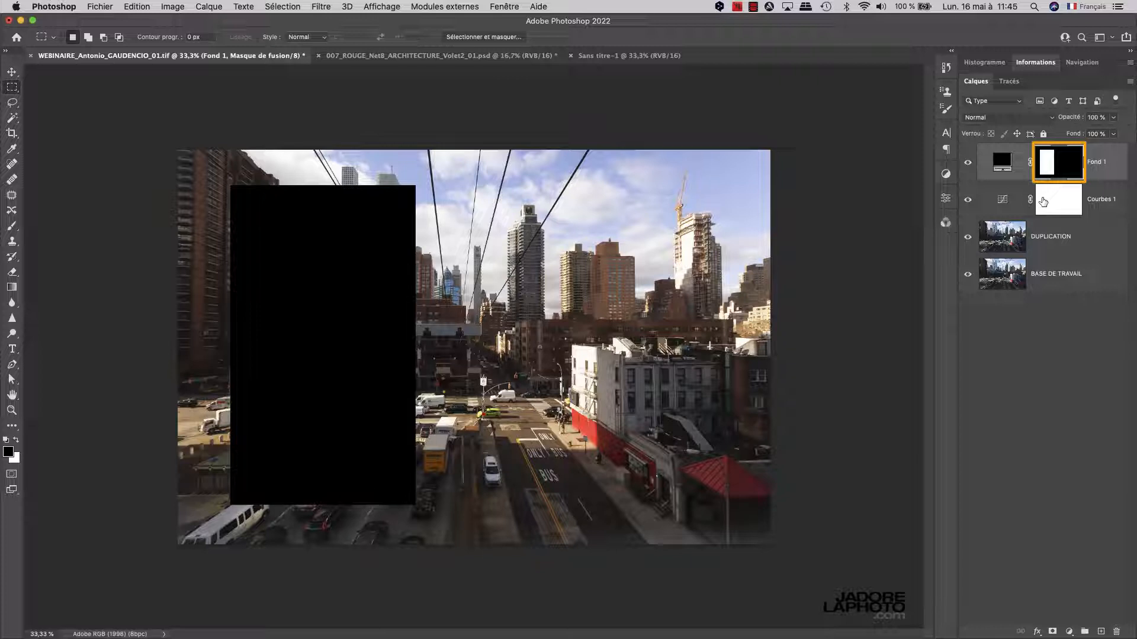
Set the Fond 1 layer's opacity to 40% and compare the photo with and without the layer
click(1113, 117)
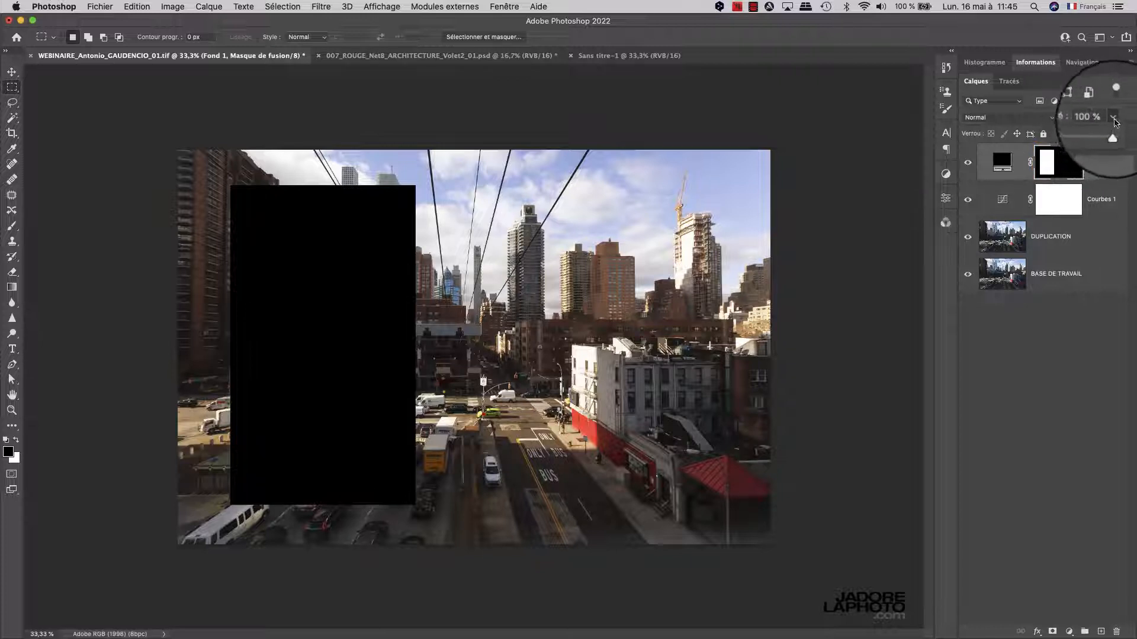
drag(1113, 133, 1081, 136)
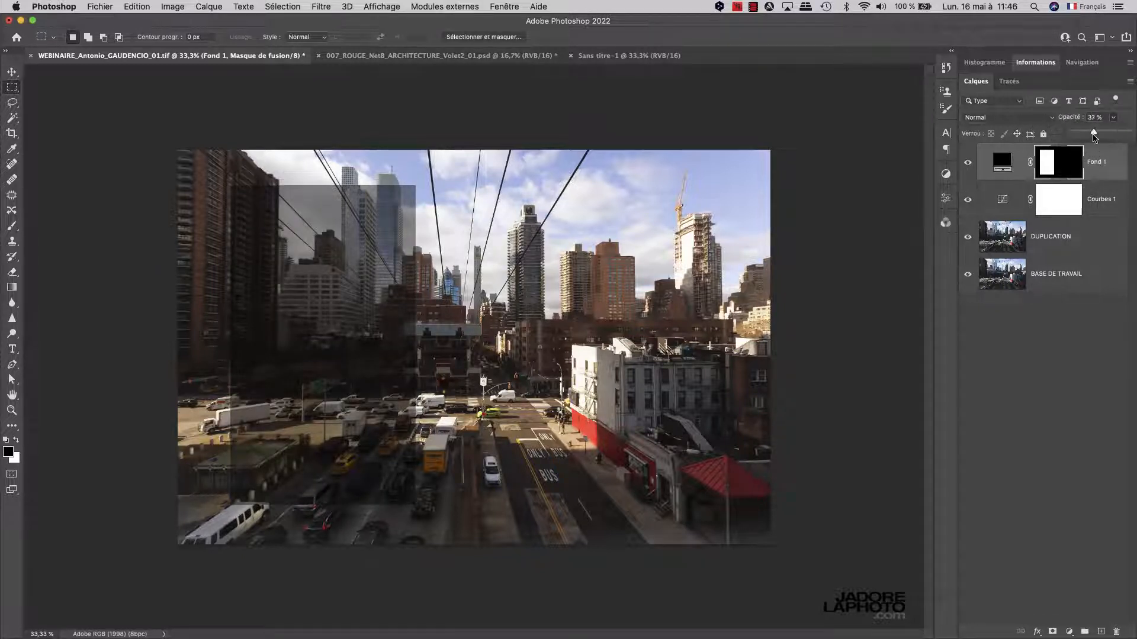
click(1080, 119)
text(40)
key(Return)
click(969, 166)
click(969, 166)
click(1069, 632)
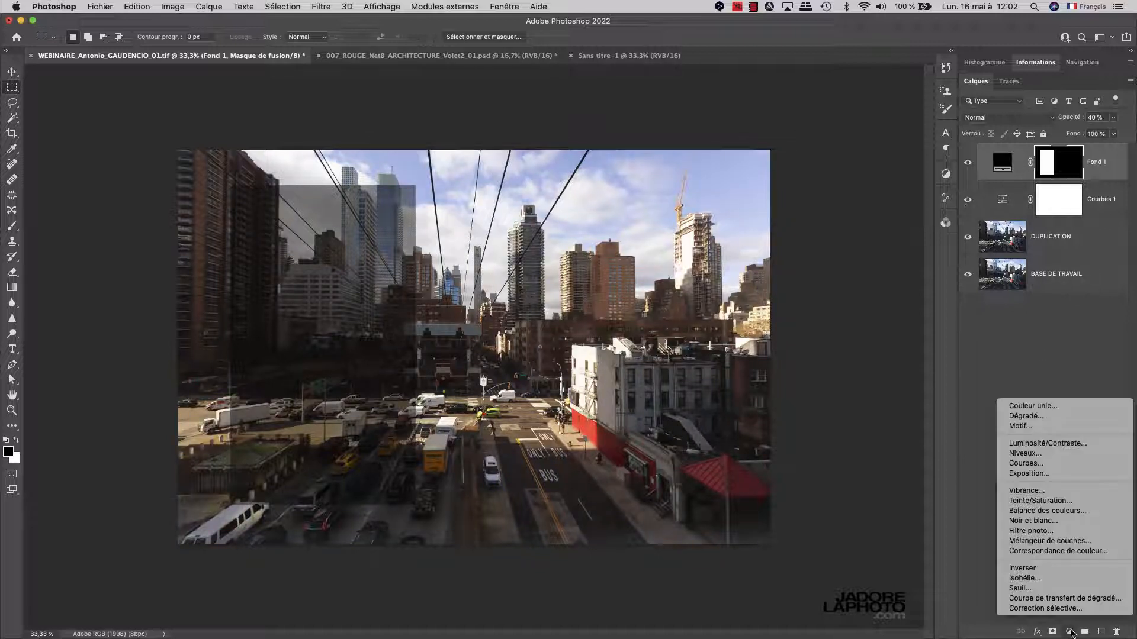
click(944, 456)
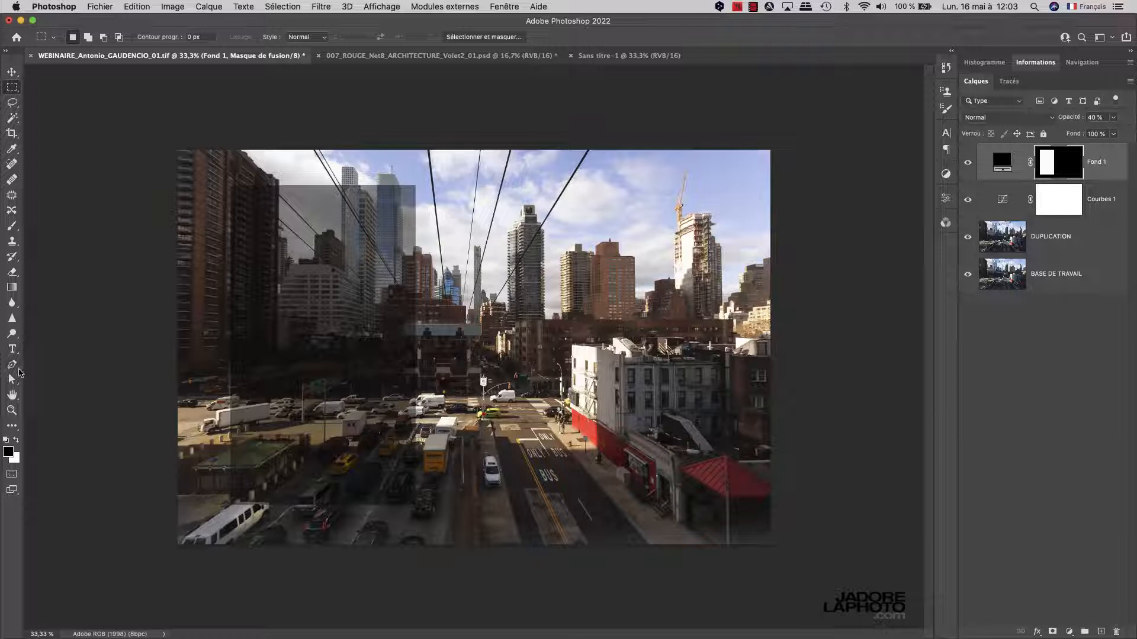
Add a horizontal text layer with the placeholder text "Lorem Ipsum" across the street area of the photo
click(13, 349)
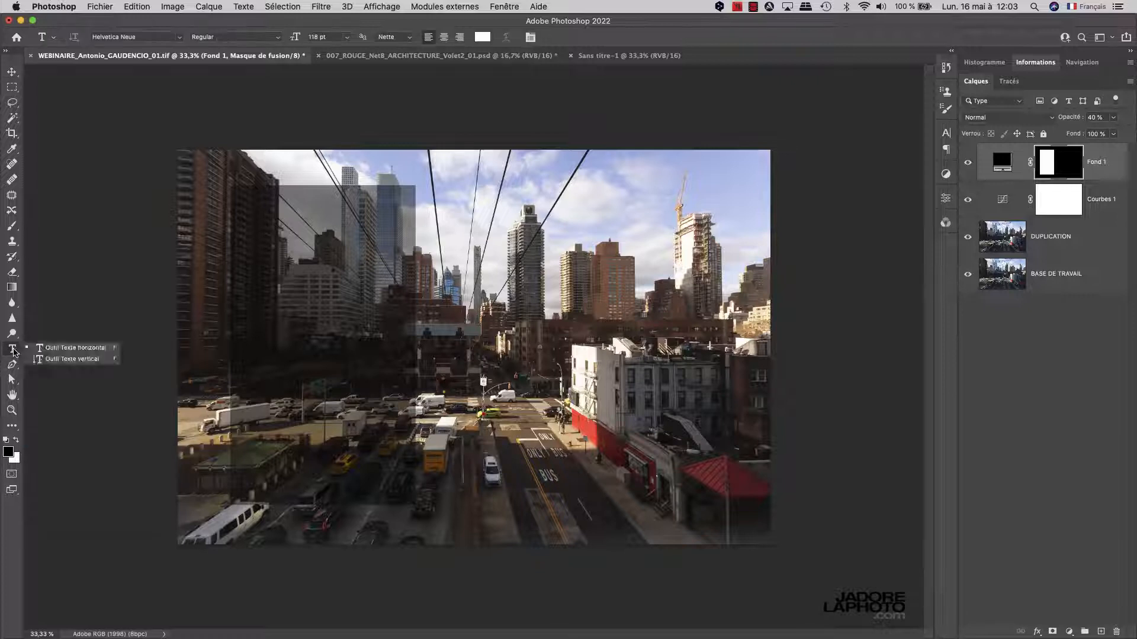
click(50, 354)
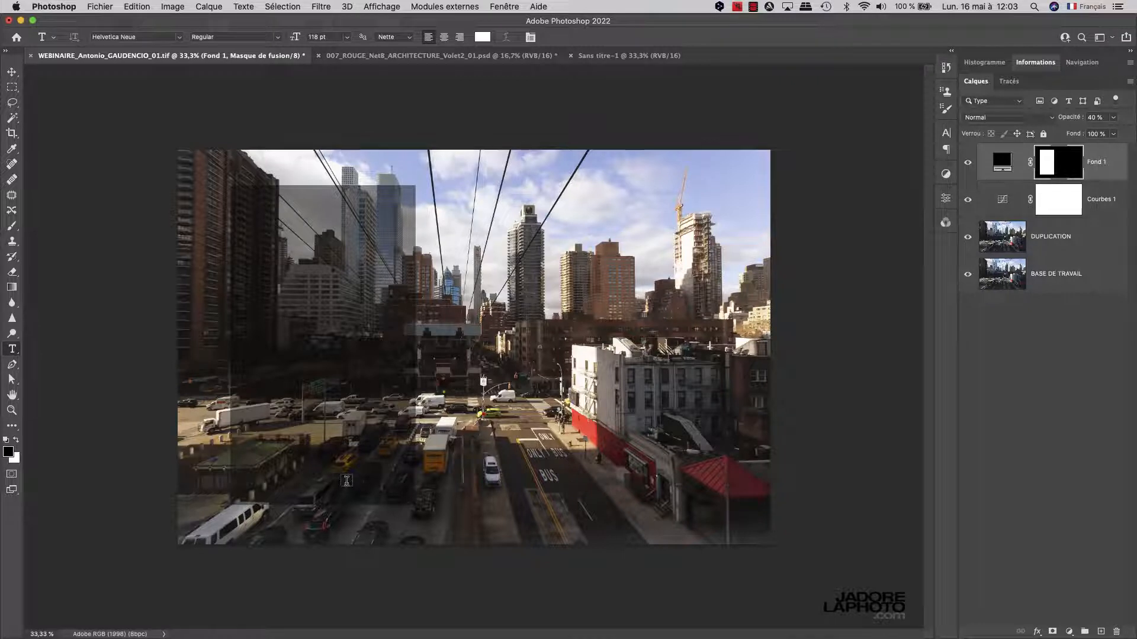
click(282, 440)
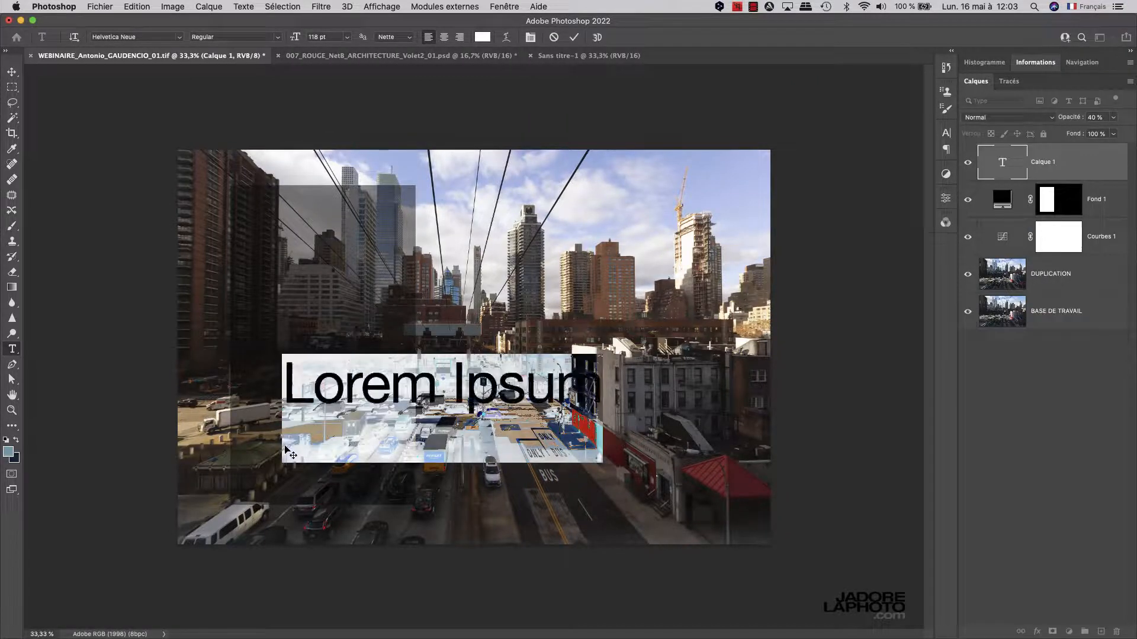
Preview red and other hues for the placeholder text's colour, and set it back to white (ffffff)
click(482, 37)
click(842, 316)
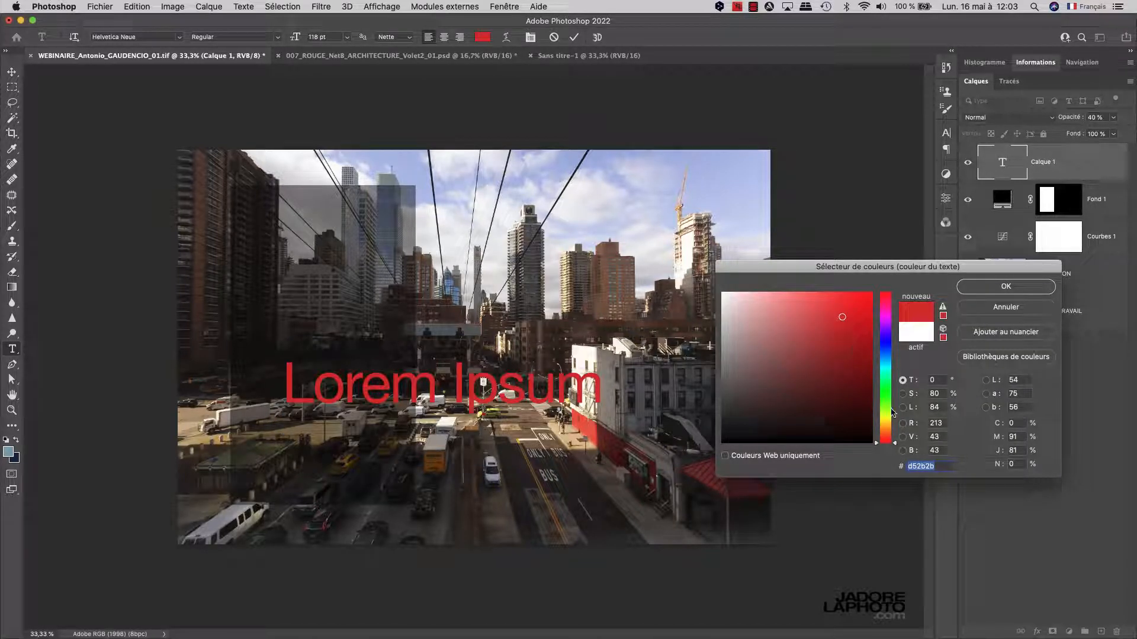
drag(896, 446, 894, 356)
drag(789, 373, 722, 303)
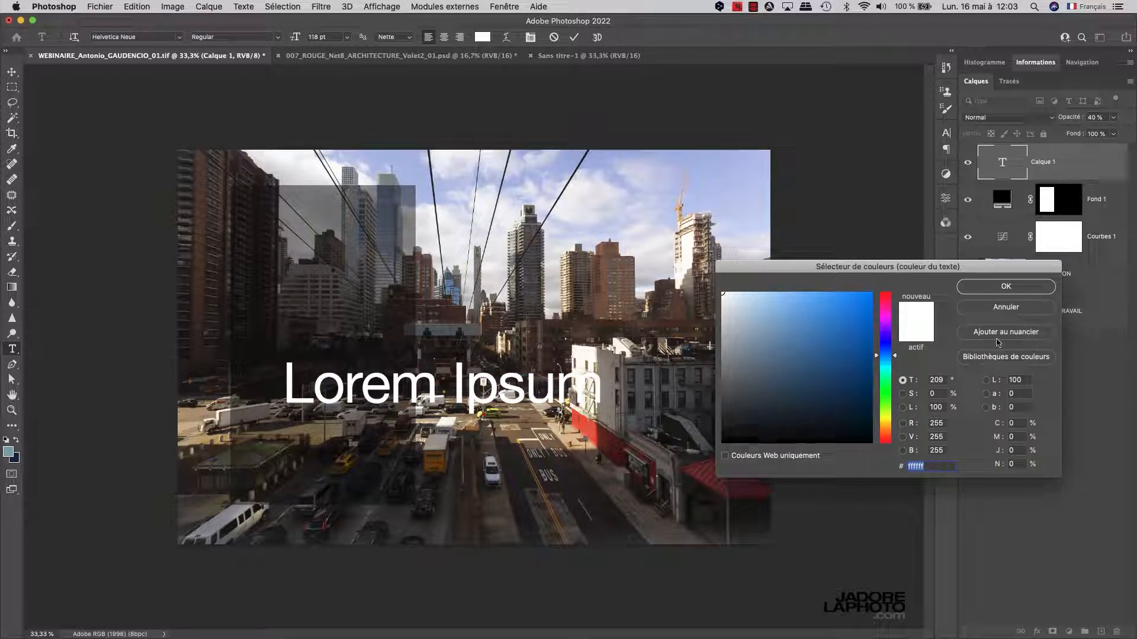
click(1010, 288)
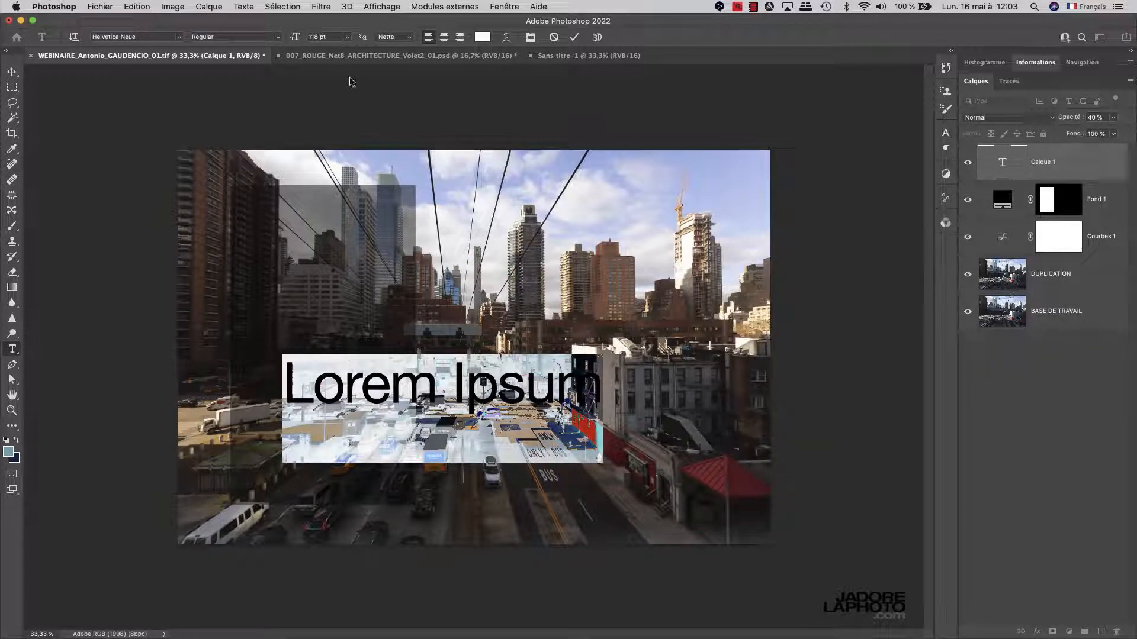
Change the placeholder text's font to Helvetica and its style to Bold
click(180, 37)
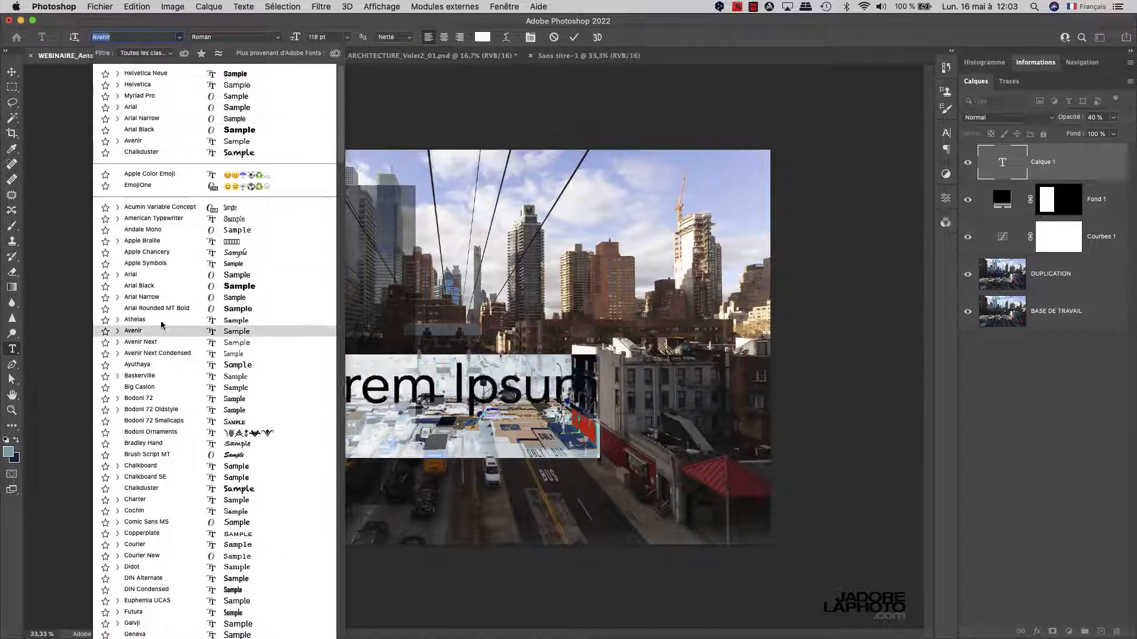
click(163, 86)
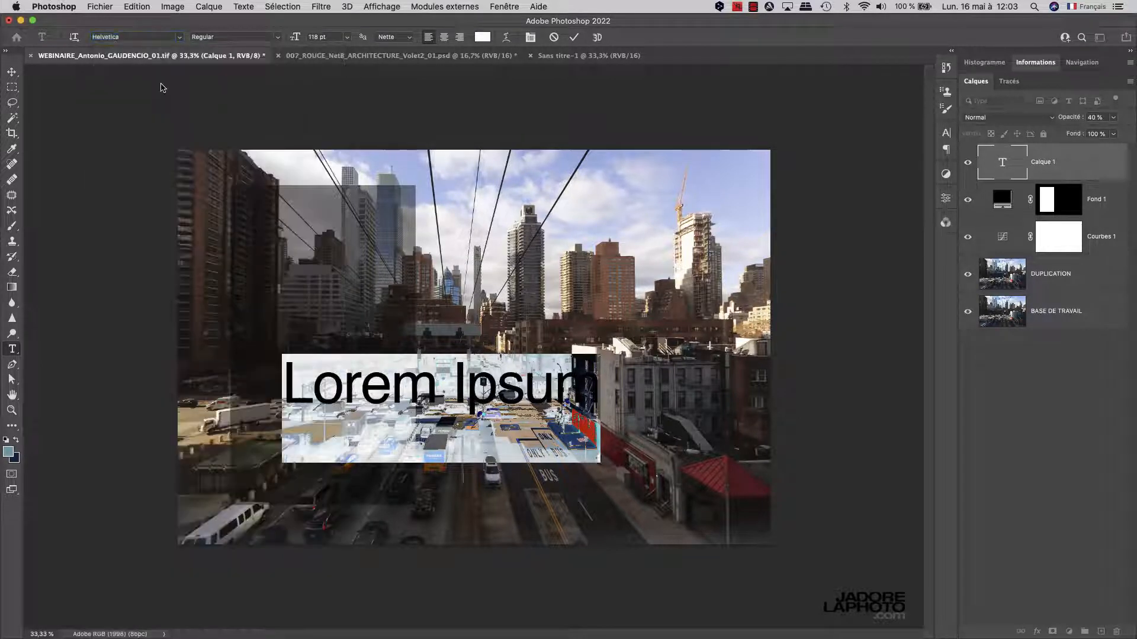
click(278, 38)
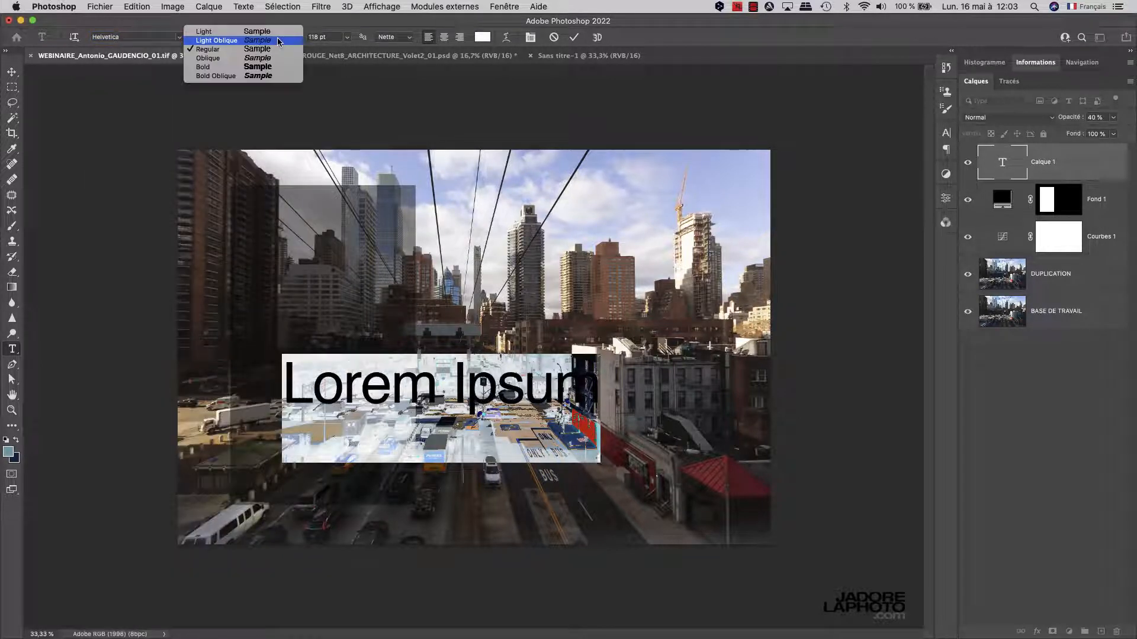
click(260, 67)
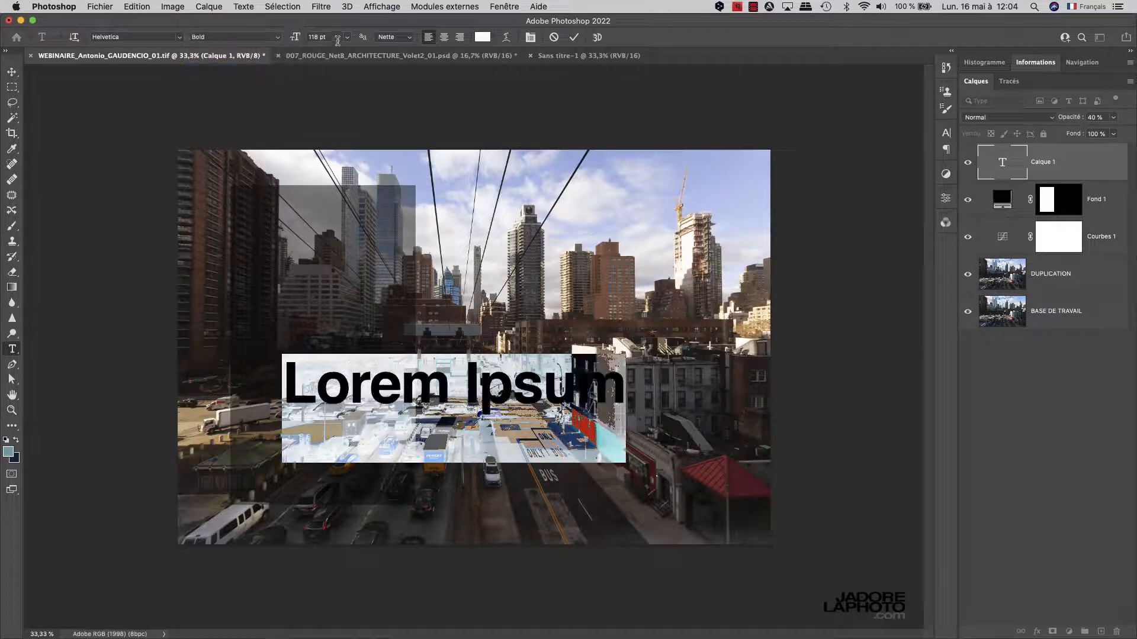
Set the placeholder text's size to 200 pt
click(316, 36)
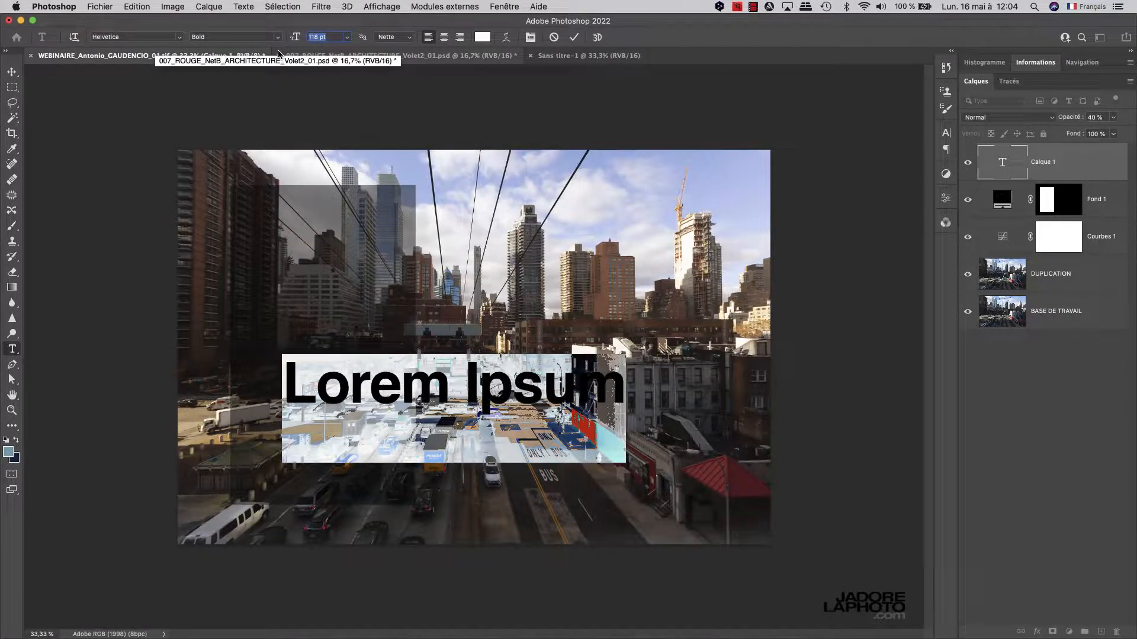
text(200)
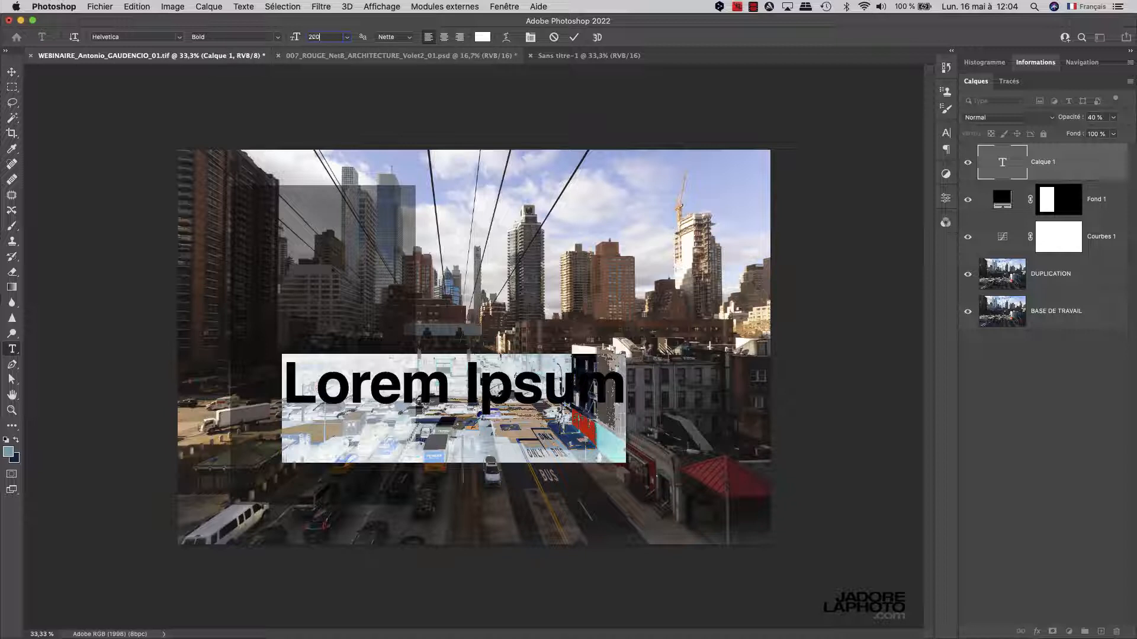
key(Return)
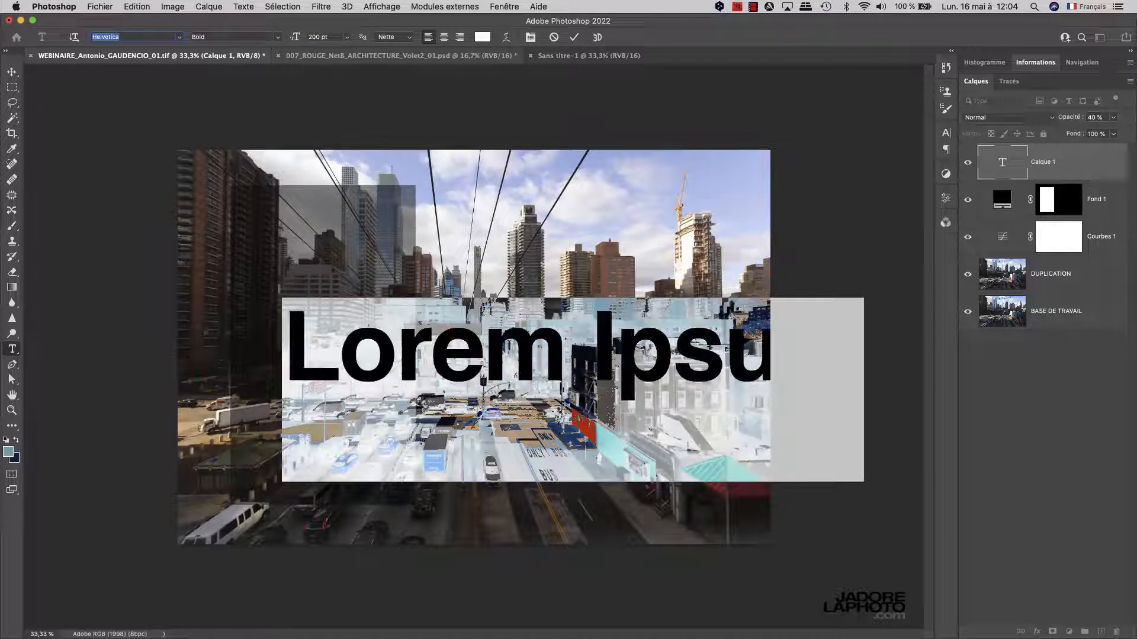
Set the placeholder text's size to 100 pt
click(325, 37)
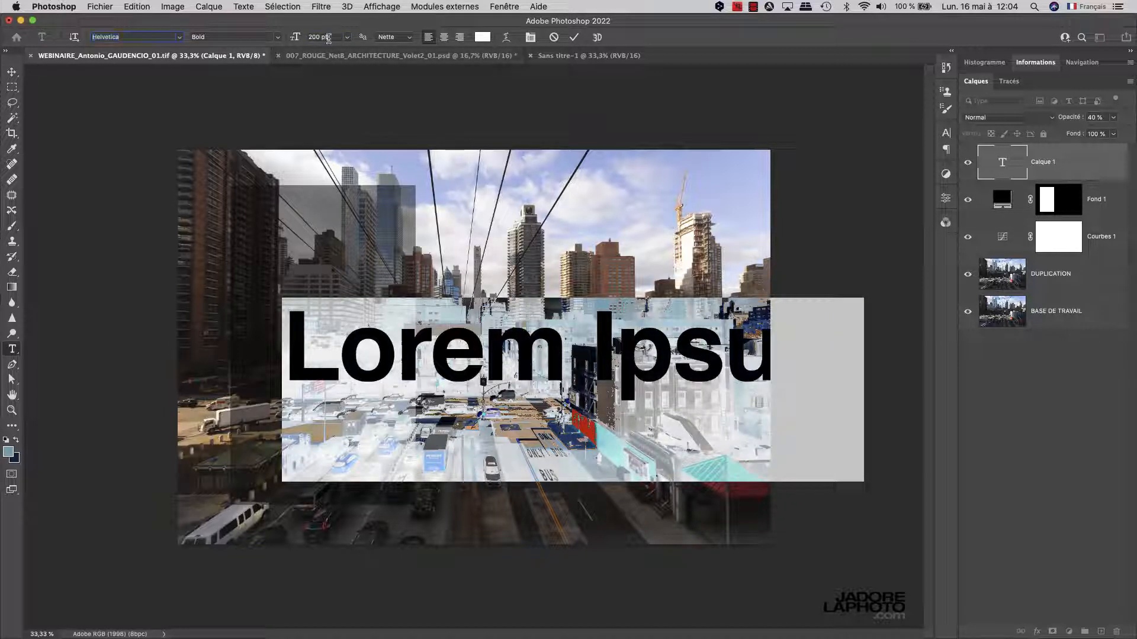
key(BackSpace)
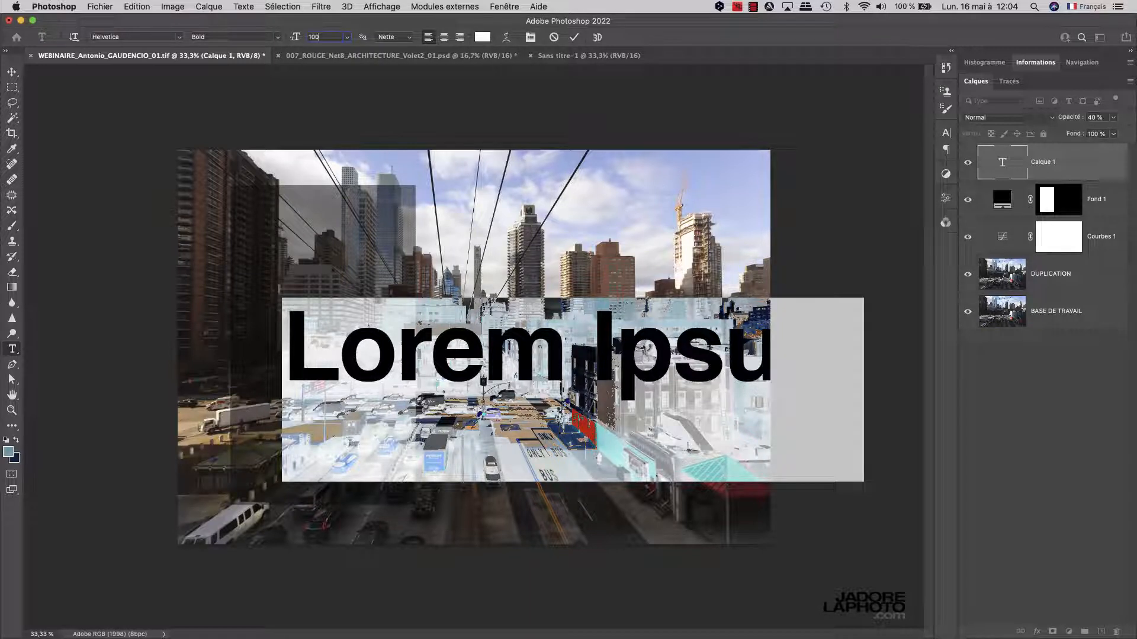
key(Return)
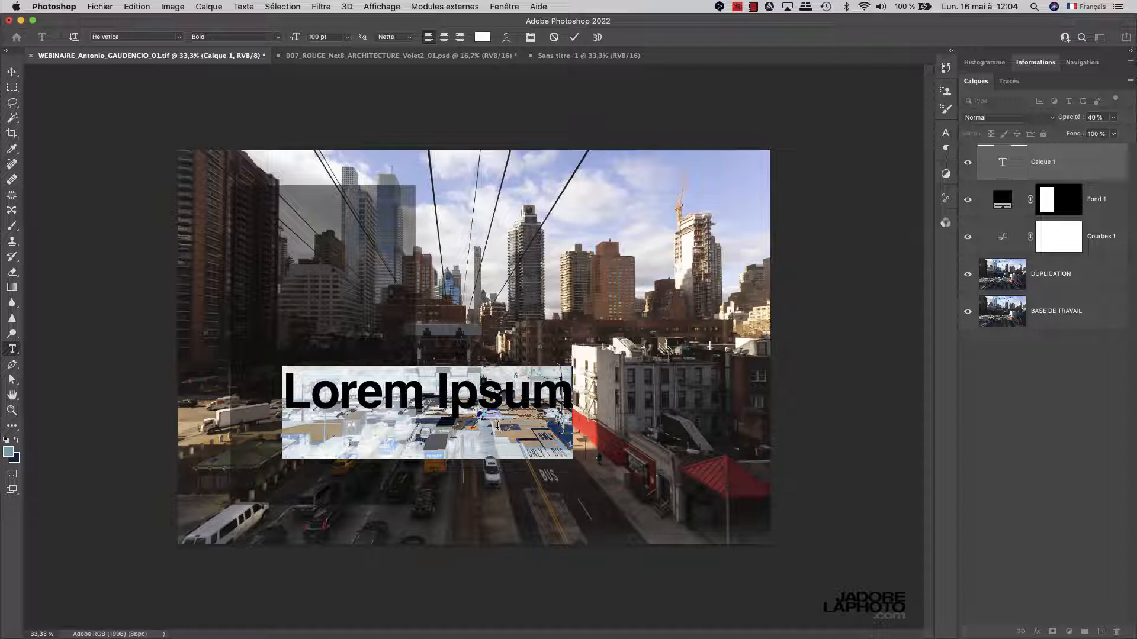
Replace the placeholder text with "NYC" and toggle the text layer's visibility to compare the photo with and without it
text(NYC)
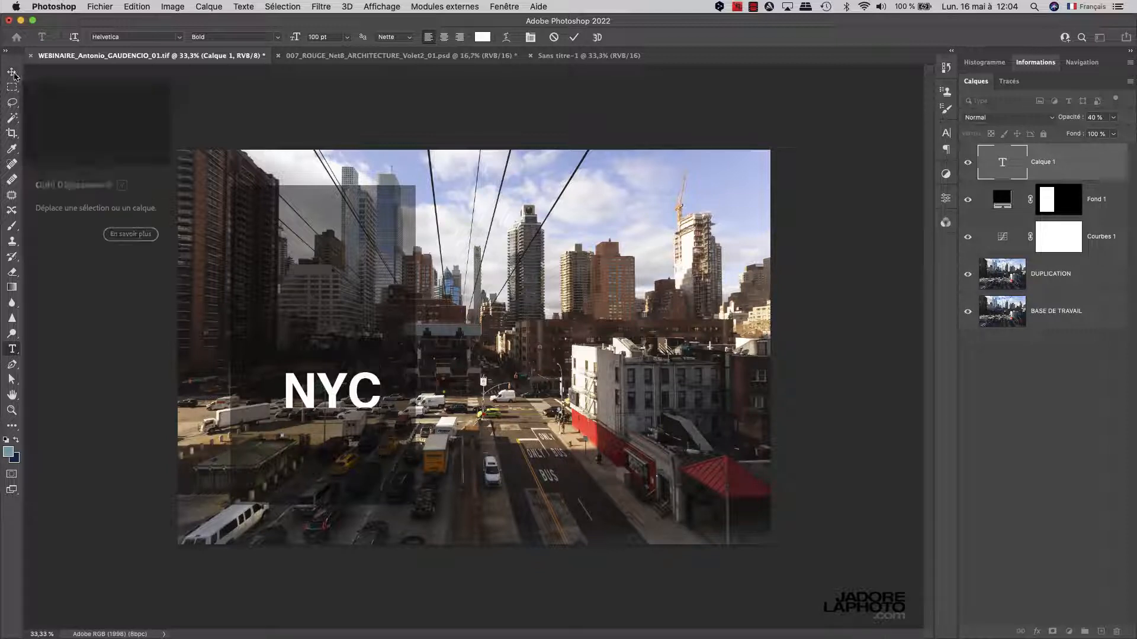
click(12, 74)
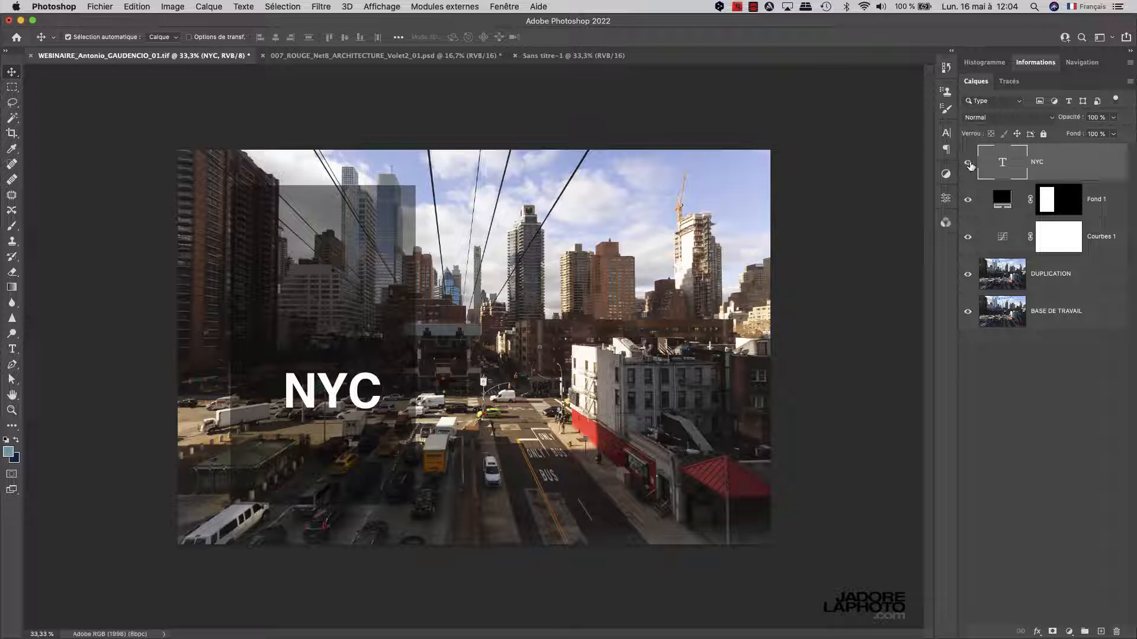
click(968, 163)
click(968, 164)
Change the NYC text's style to Regular and move the text down over the cars in the lower part of the photo
double_click(1002, 165)
click(278, 38)
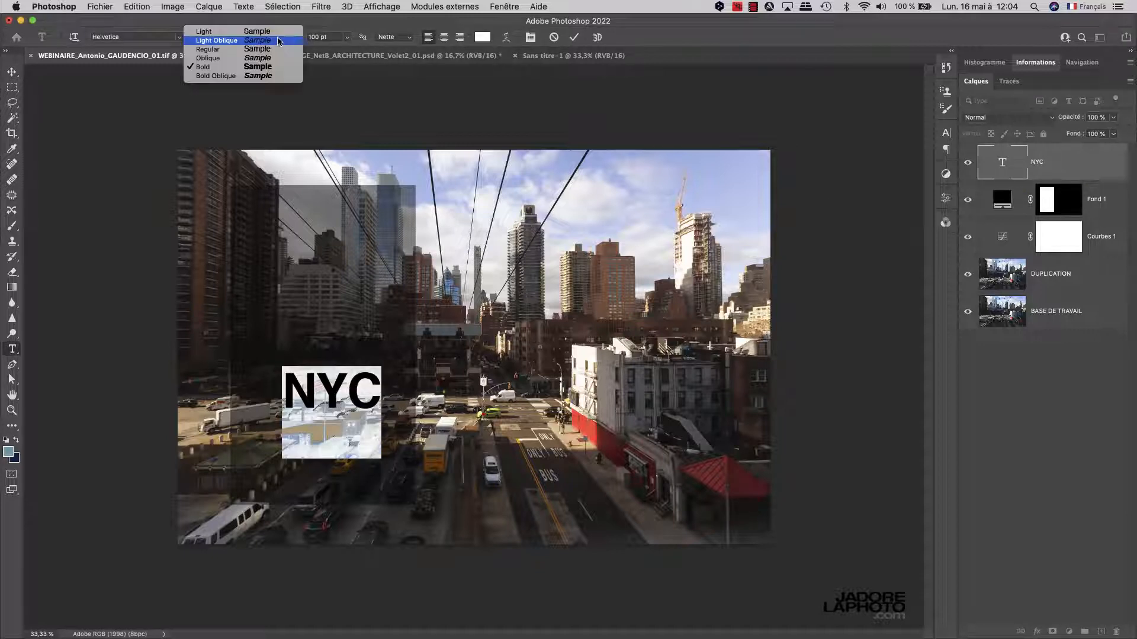
click(250, 50)
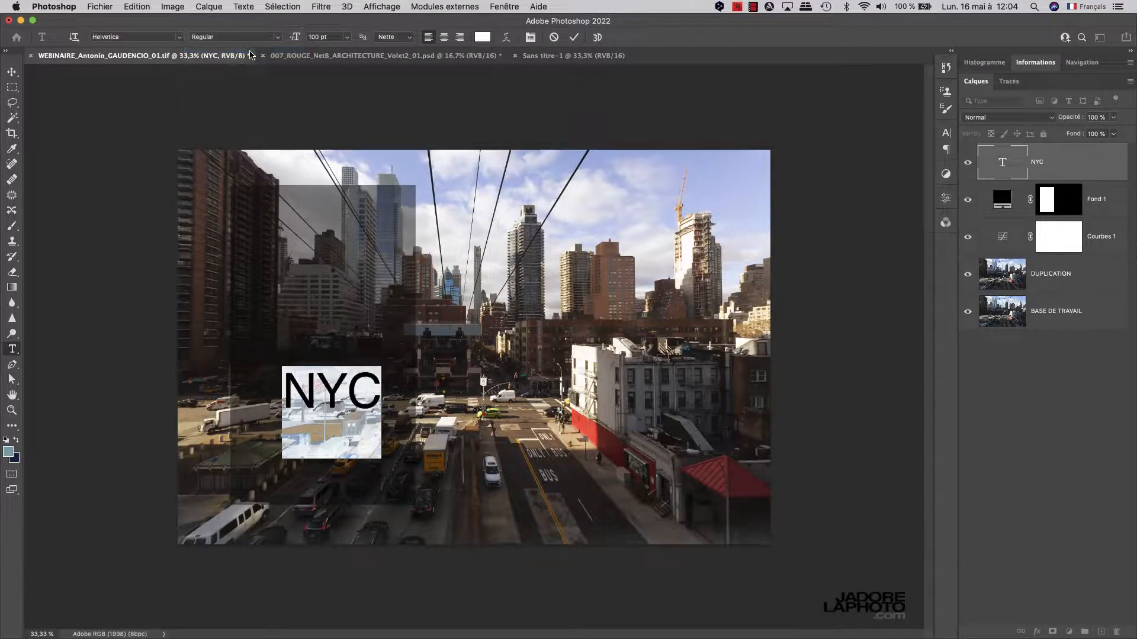
click(12, 72)
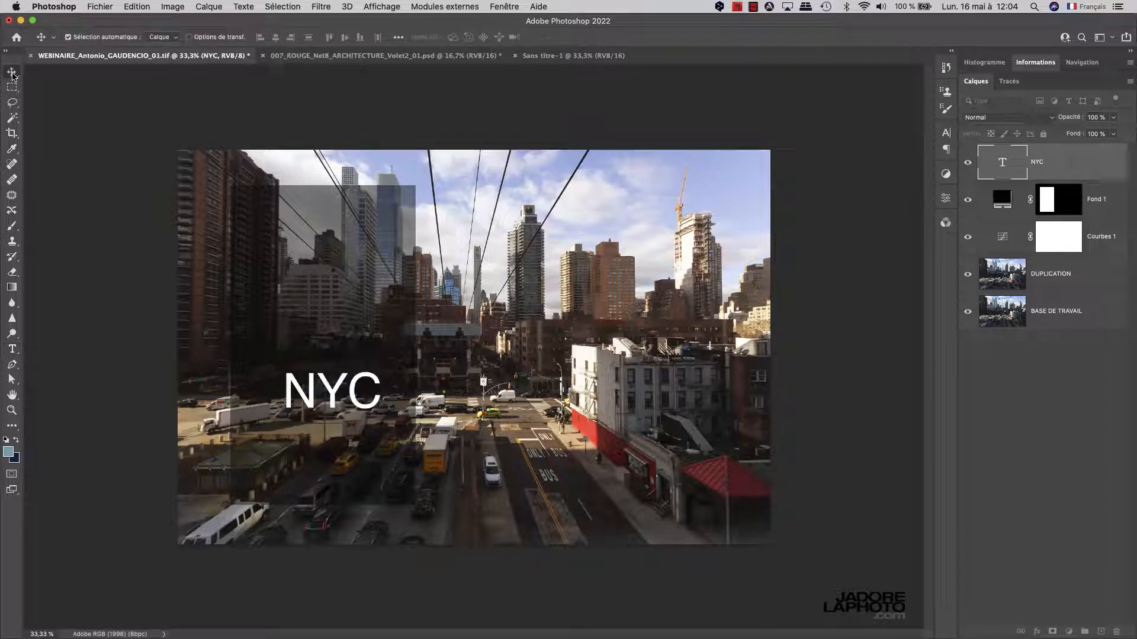
click(12, 73)
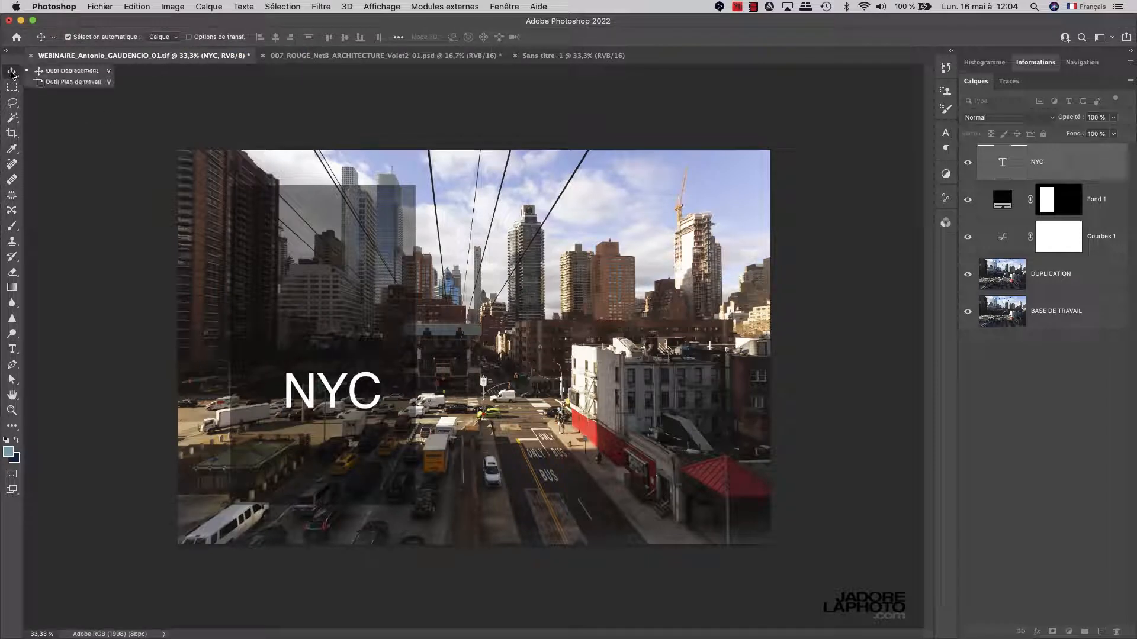
drag(333, 403, 329, 477)
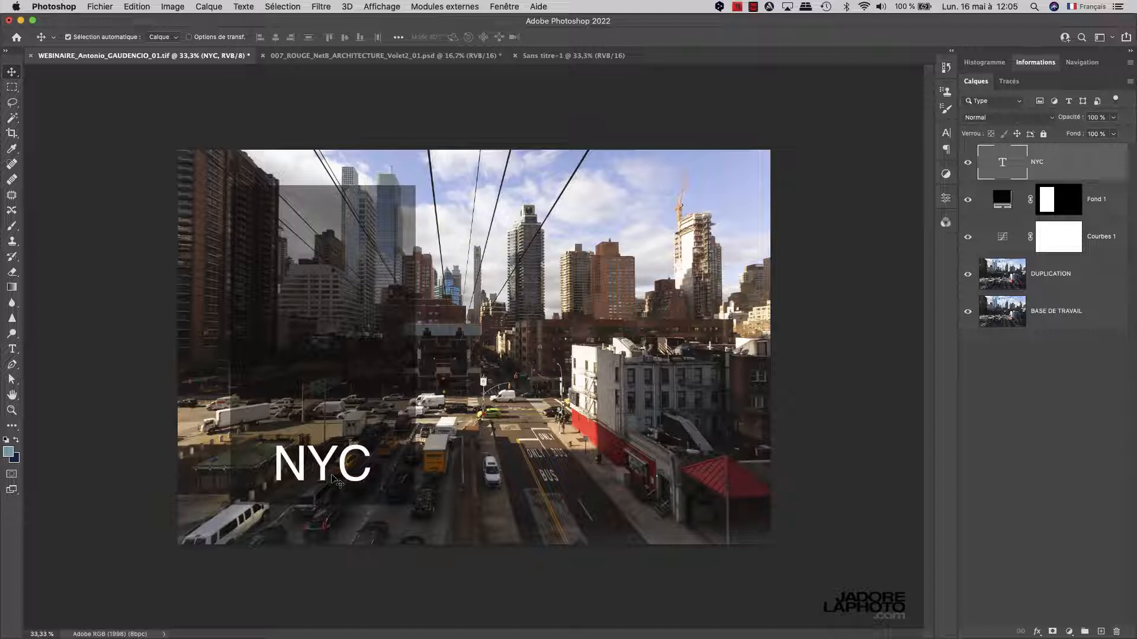
Increase the NYC text's size to 143 pt and shift the text slightly down and to the left
double_click(1001, 164)
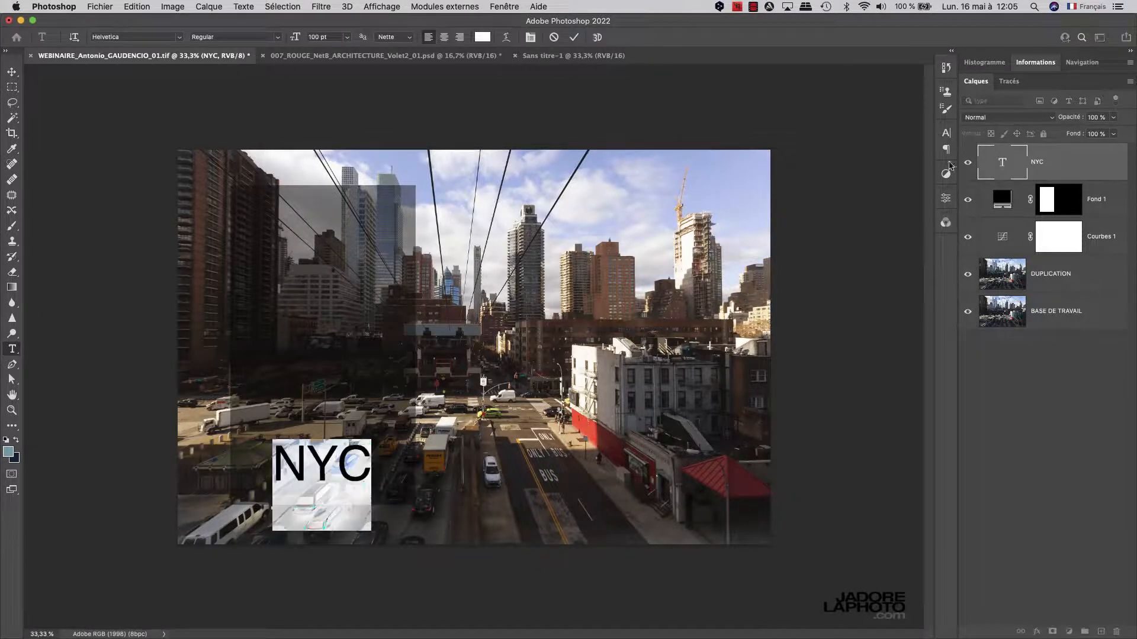
click(320, 37)
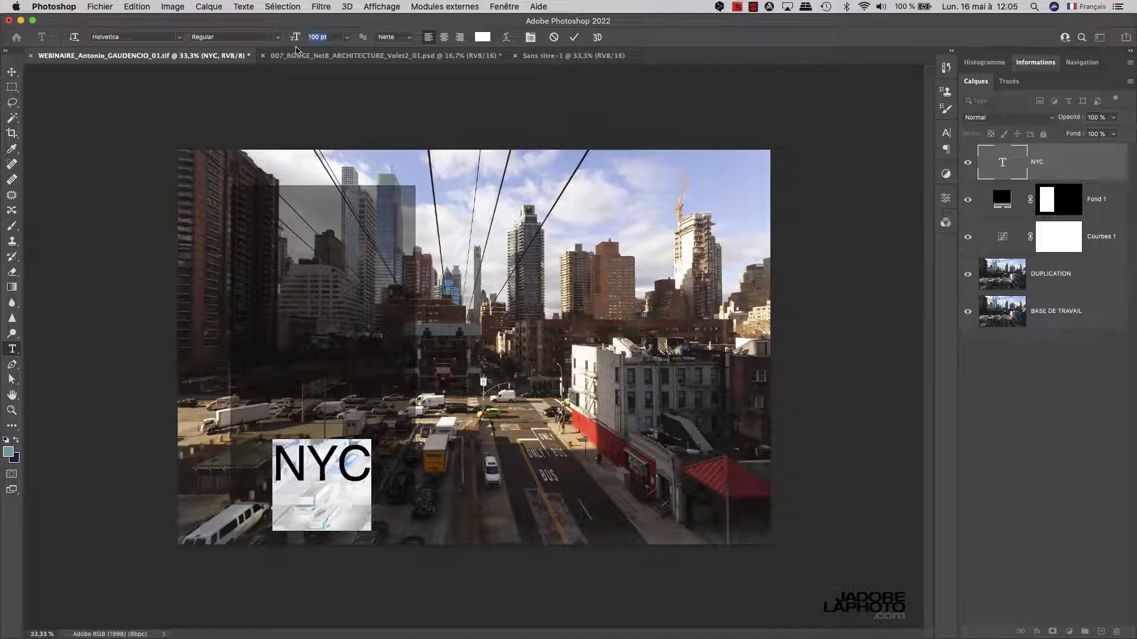
click(347, 38)
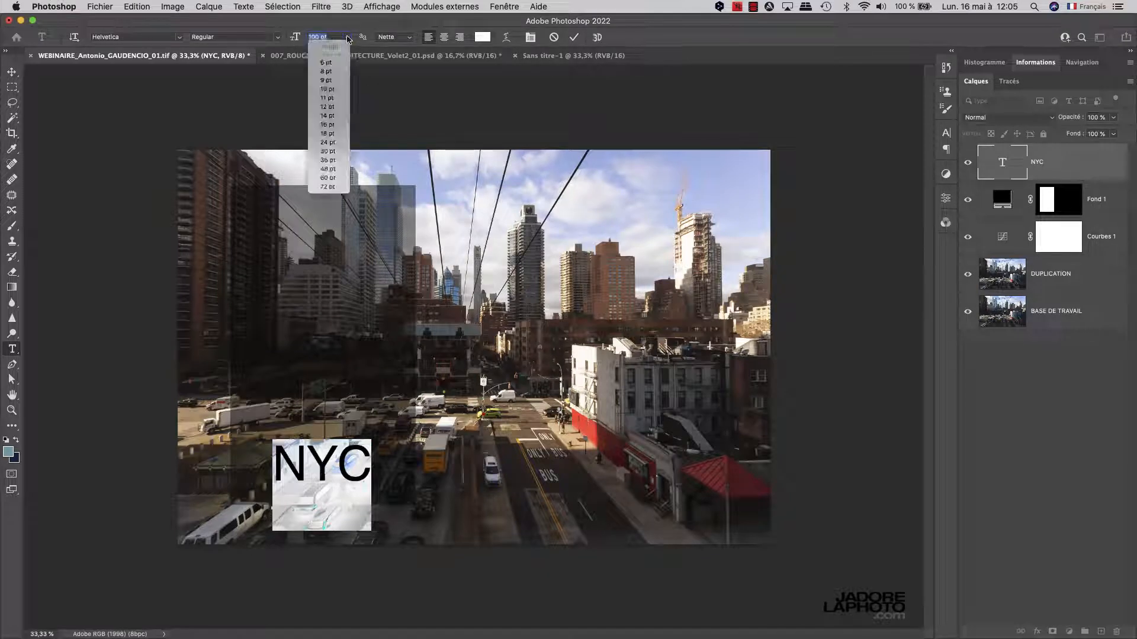
click(332, 36)
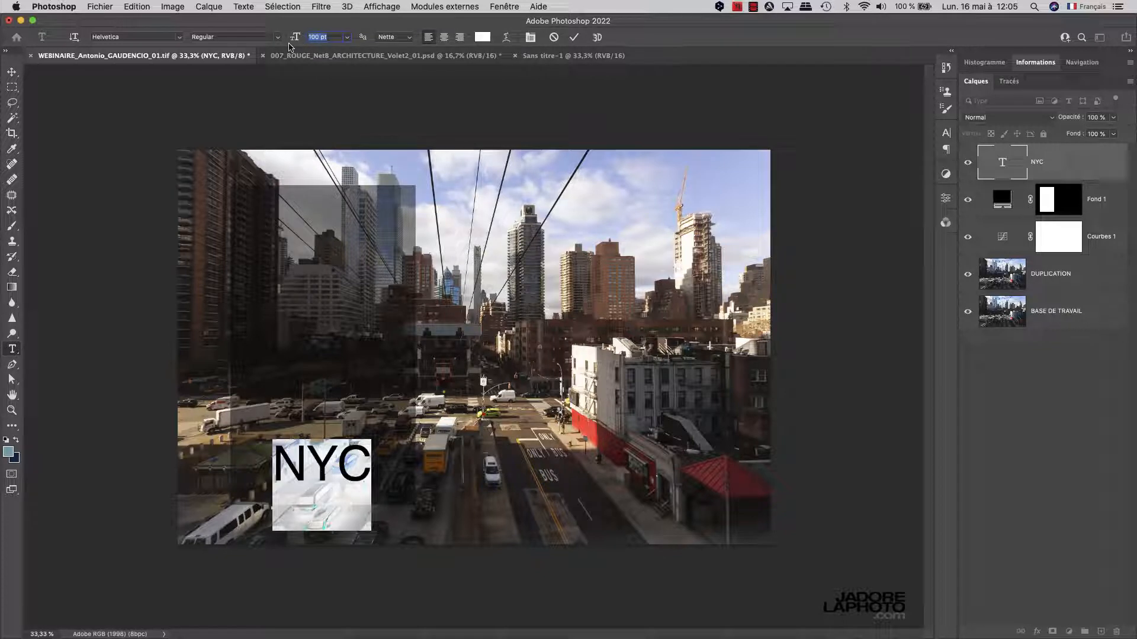
key(Up)
key(Up)
key(Up)
key(Up)
key(Up)
key(Up)
key(Up)
key(Up)
key(Up)
key(Up)
key(Up)
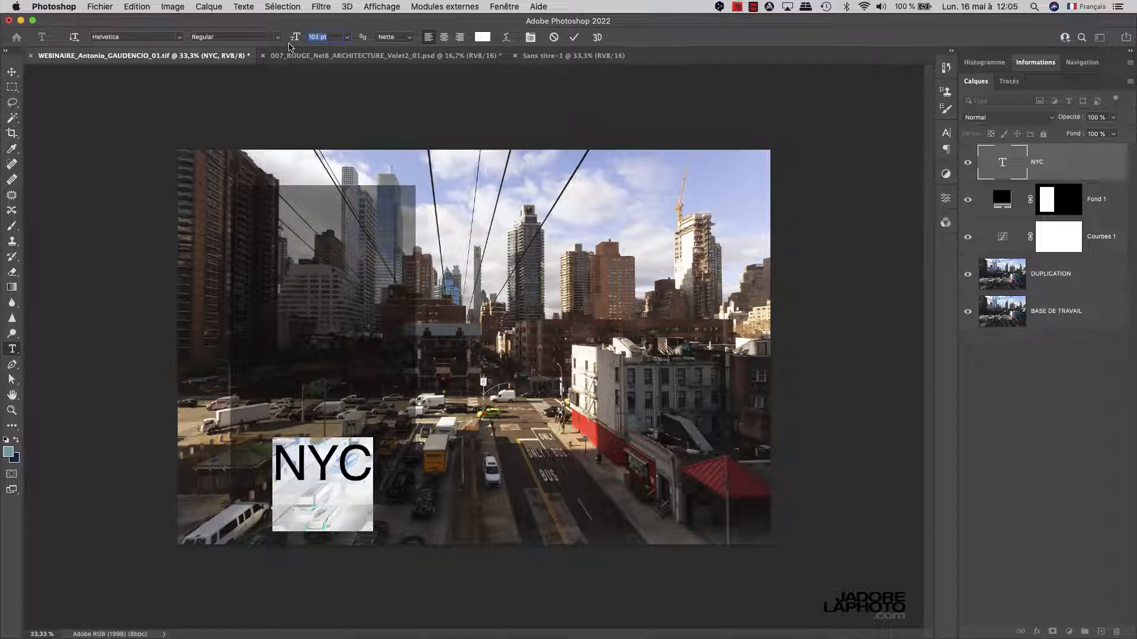
key(Up)
key(Up)
key(Up)
key(Up)
key(Up)
key(Up)
key(Up)
key(Up)
key(Up)
key(Up)
key(Up)
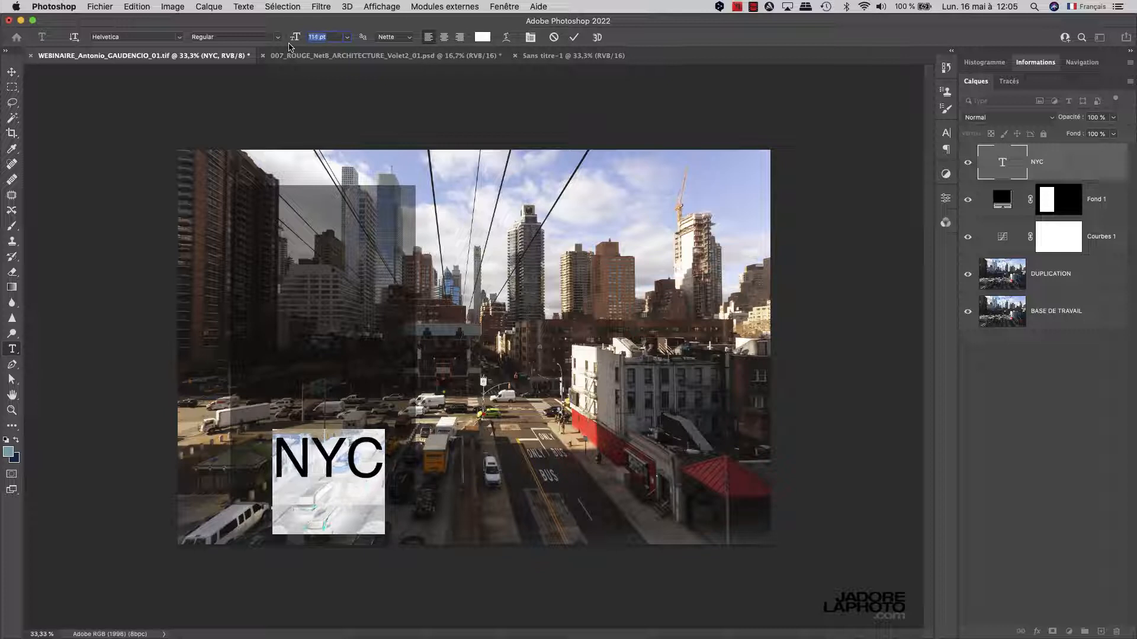
key(Up)
key(Up)
key(Up)
key(Up)
key(Up)
key(Up)
key(Up)
key(Up)
key(Up)
key(Up)
key(Up)
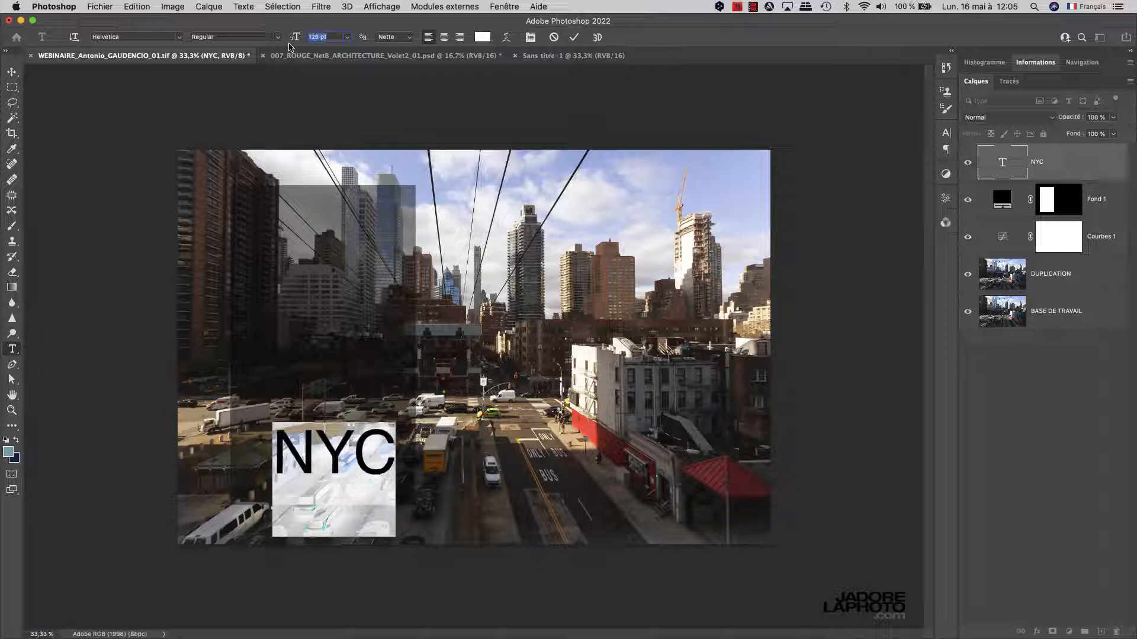
key(Up)
key(Up)
key(Up)
key(Up)
key(Up)
key(Up)
key(Up)
key(Up)
key(Up)
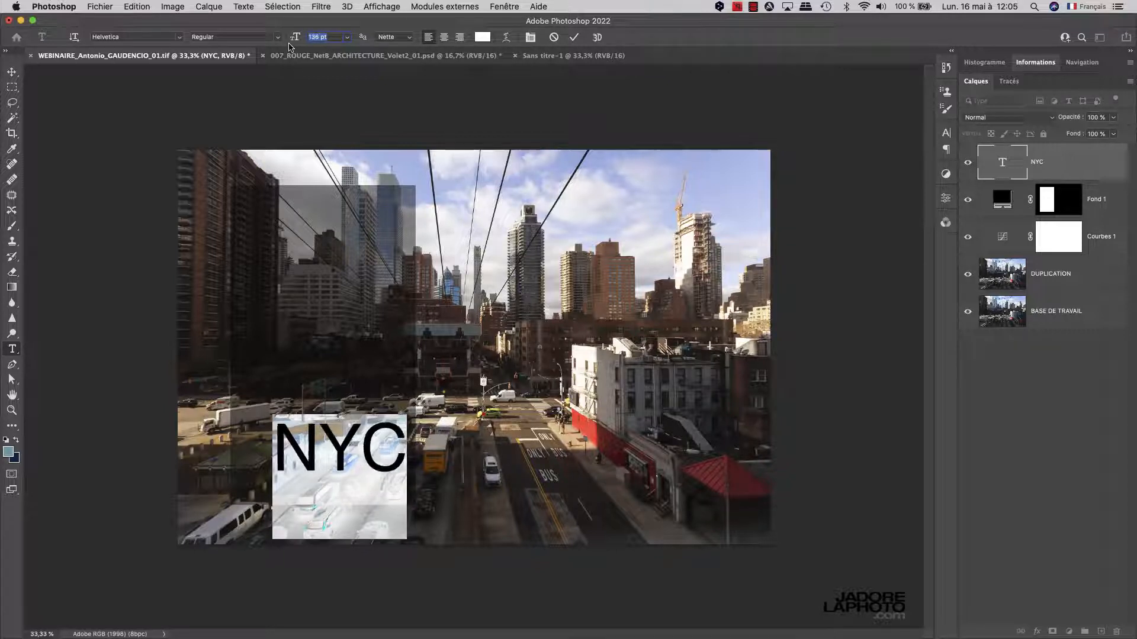
key(Up)
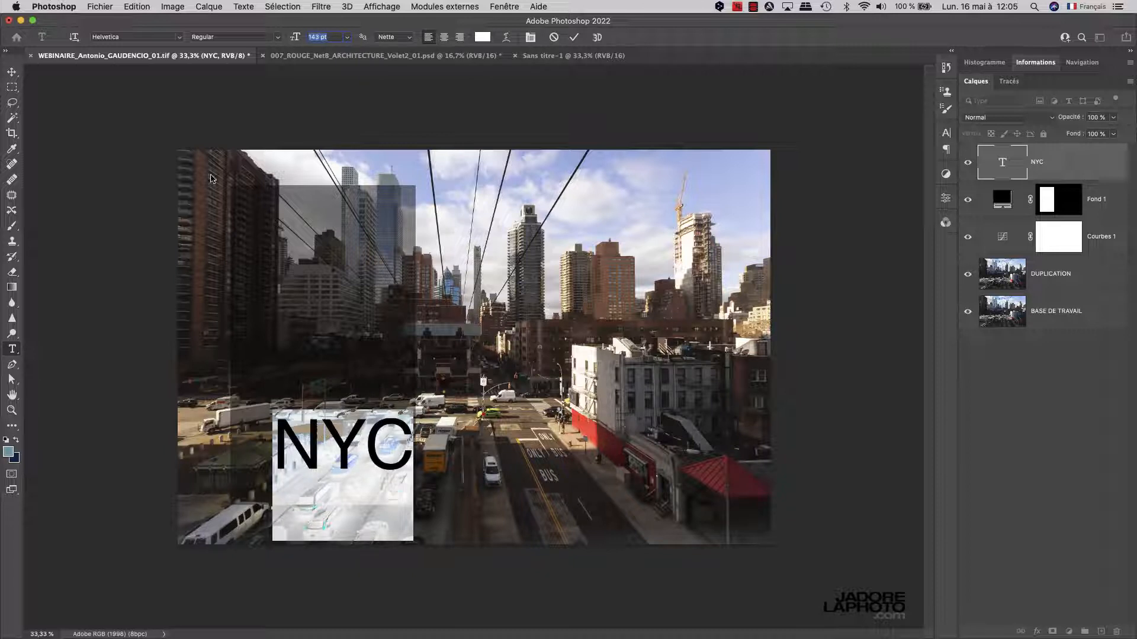
click(12, 73)
drag(344, 465, 330, 477)
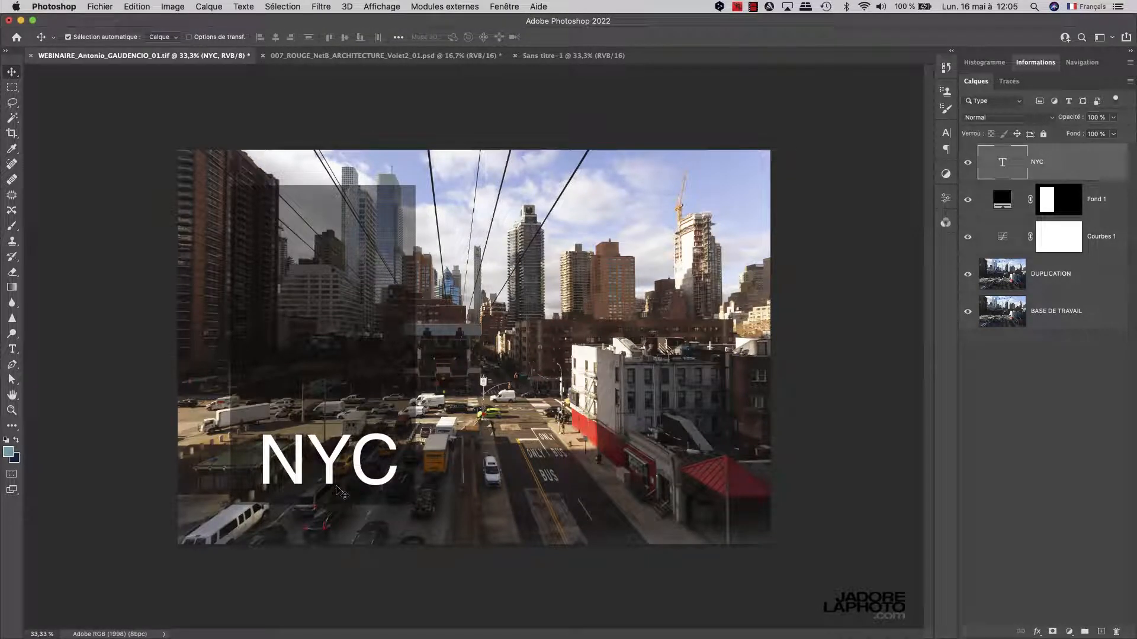
Scale the NYC text proportionally to about 111% with a Scale transformation, and shift it slightly down and to the left
key(super)
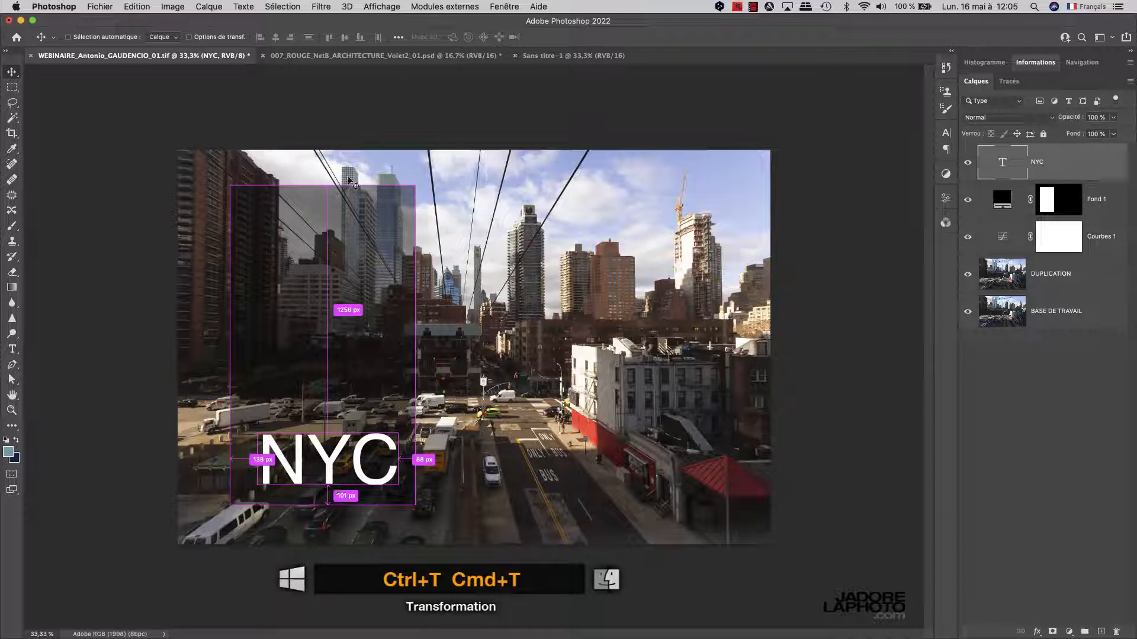
click(138, 7)
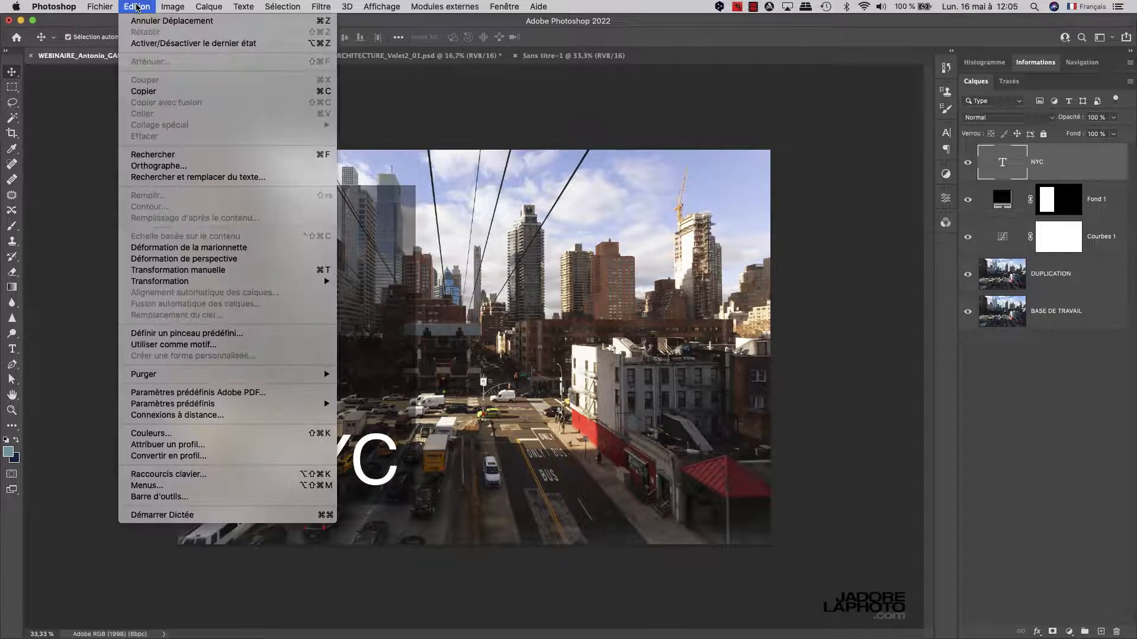
mouse_move(175, 283)
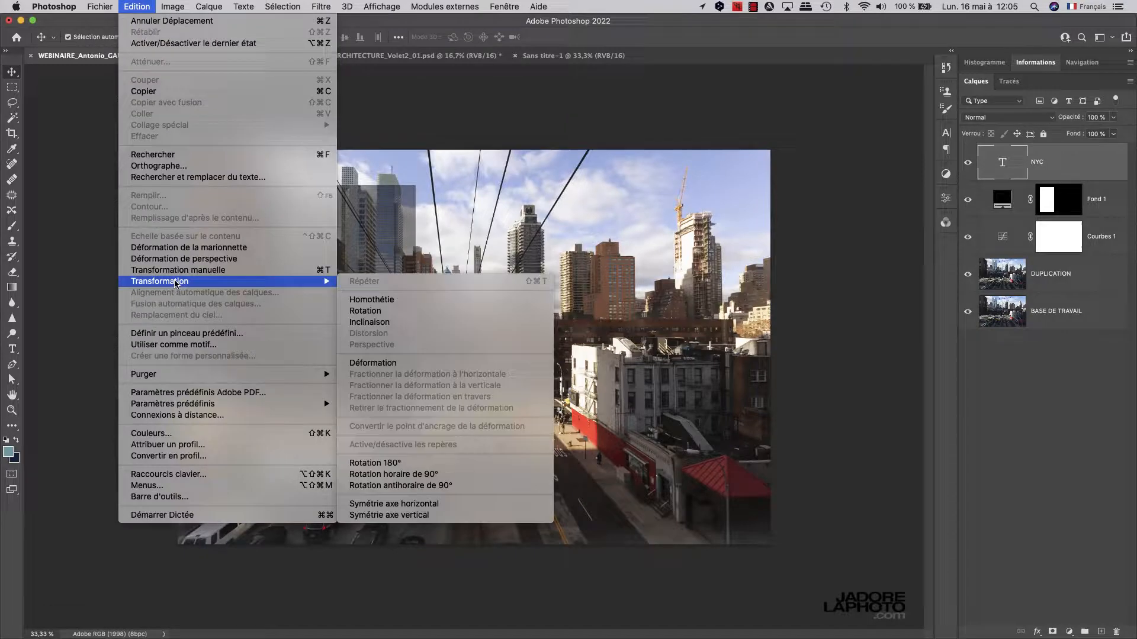
click(412, 301)
mouse_move(398, 424)
mouse_down()
mouse_move(421, 408)
mouse_move(414, 414)
mouse_up()
drag(340, 469, 330, 480)
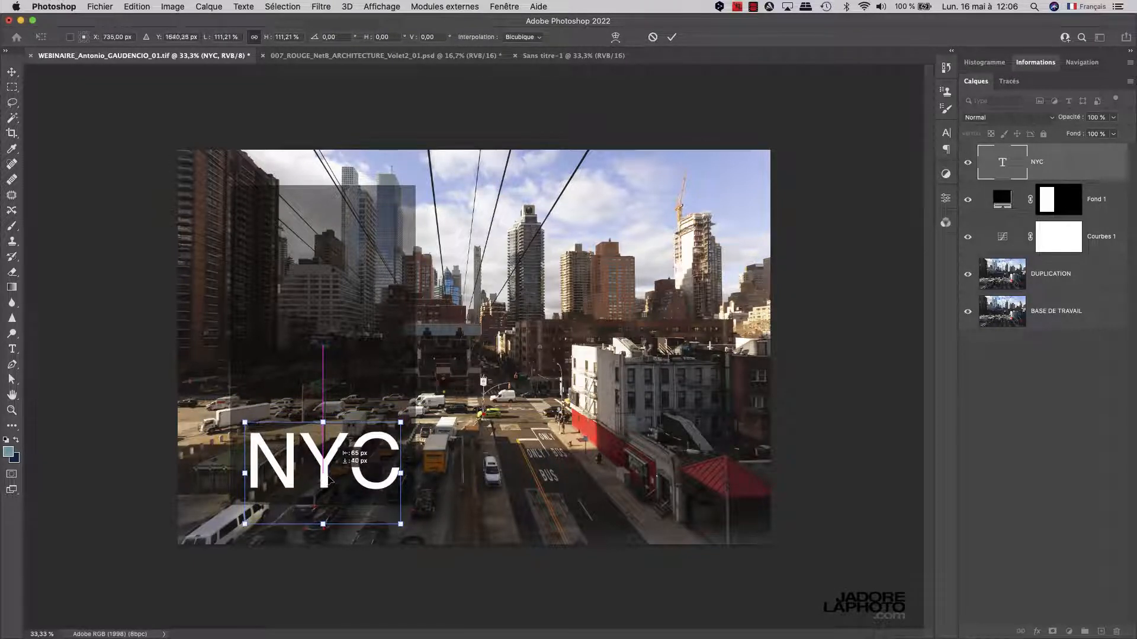
key(Return)
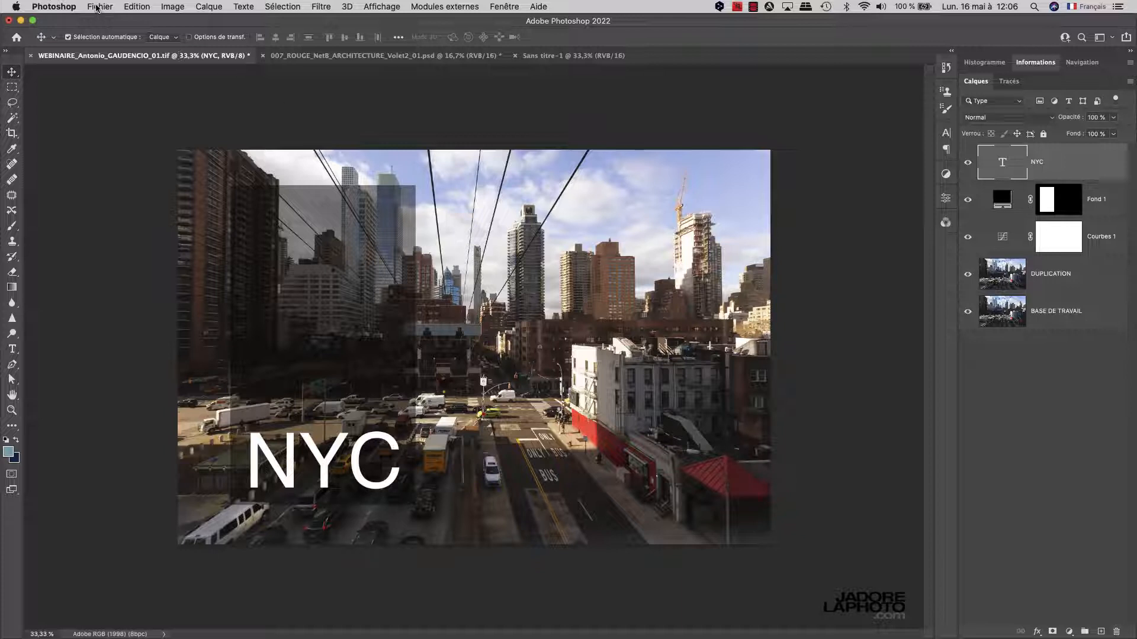
Place the second webinar TIFF, the subway station photo whose file name ends in _02, as an embedded object
click(99, 7)
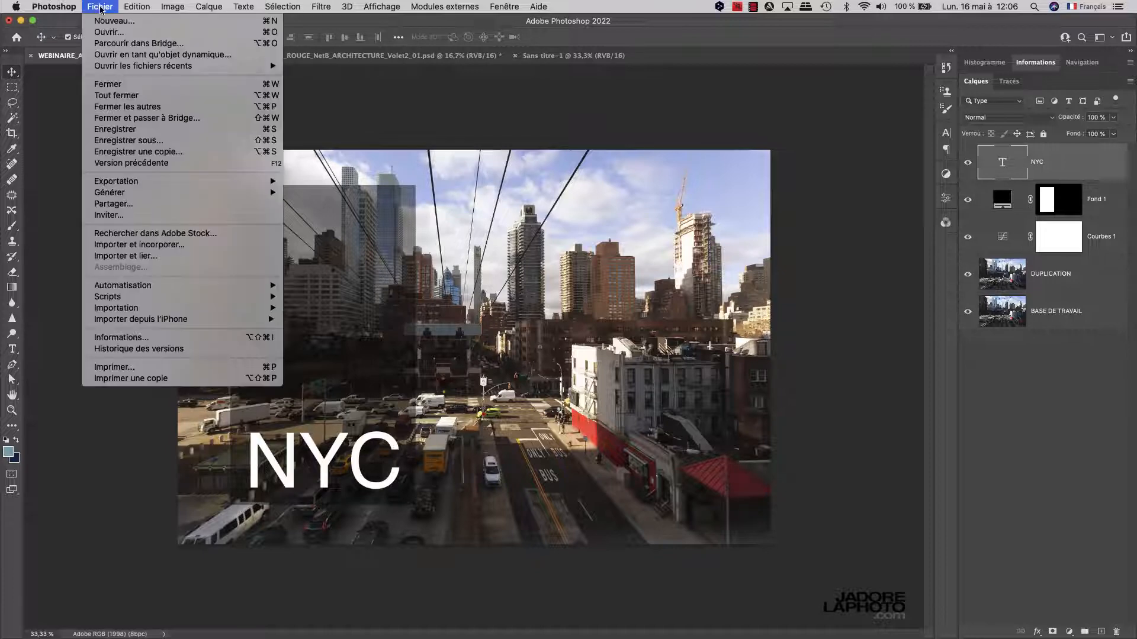
click(147, 247)
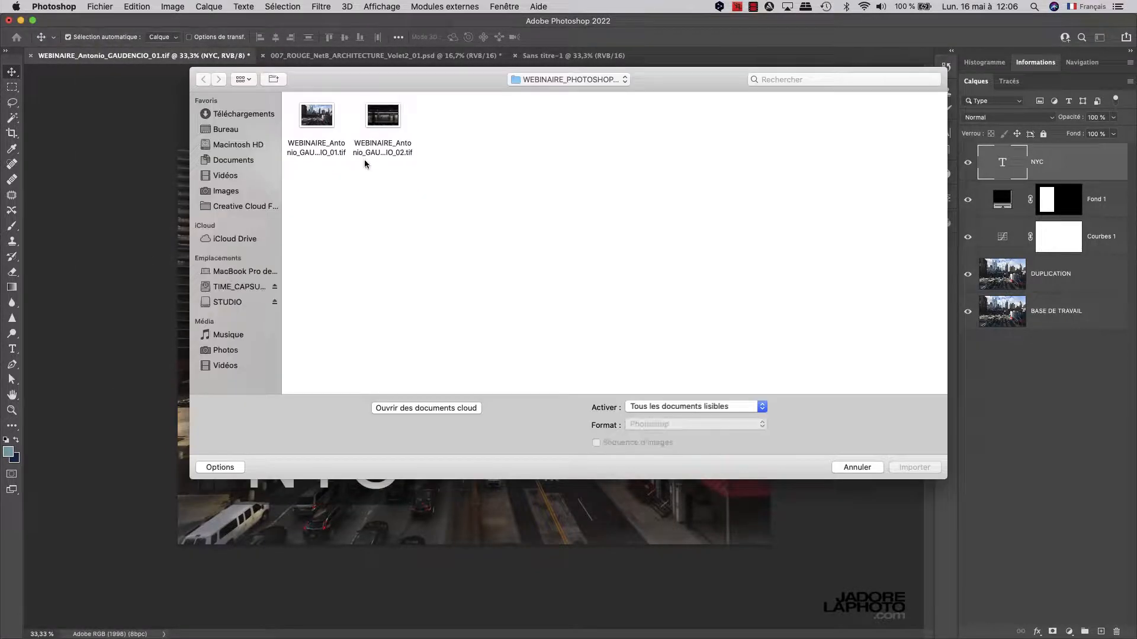
click(385, 120)
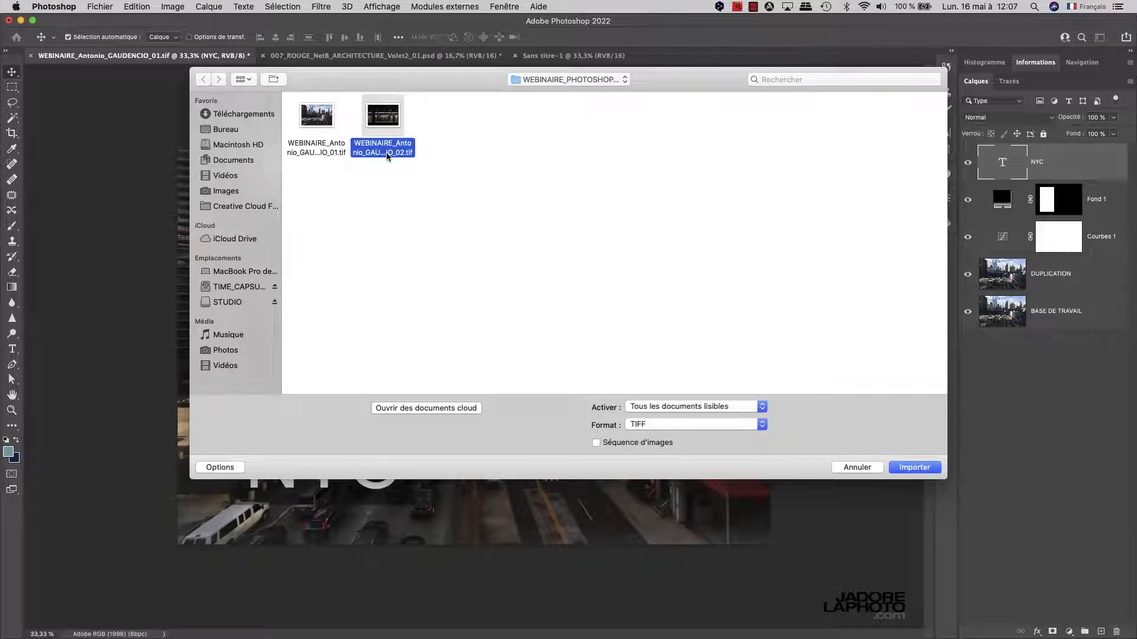
click(915, 468)
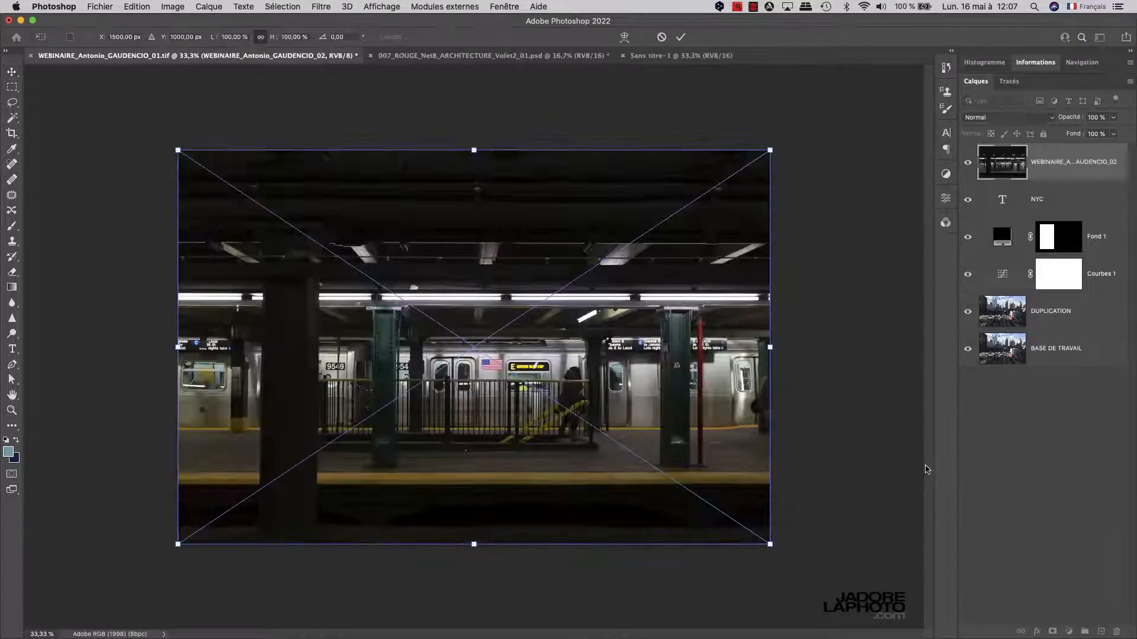
Scale the placed subway photo to about 42.64% and position it above the NYC text, over the dark buildings
mouse_move(537, 347)
mouse_down()
mouse_move(578, 425)
mouse_move(633, 365)
mouse_move(585, 369)
mouse_move(555, 445)
mouse_move(564, 357)
mouse_move(540, 348)
mouse_up()
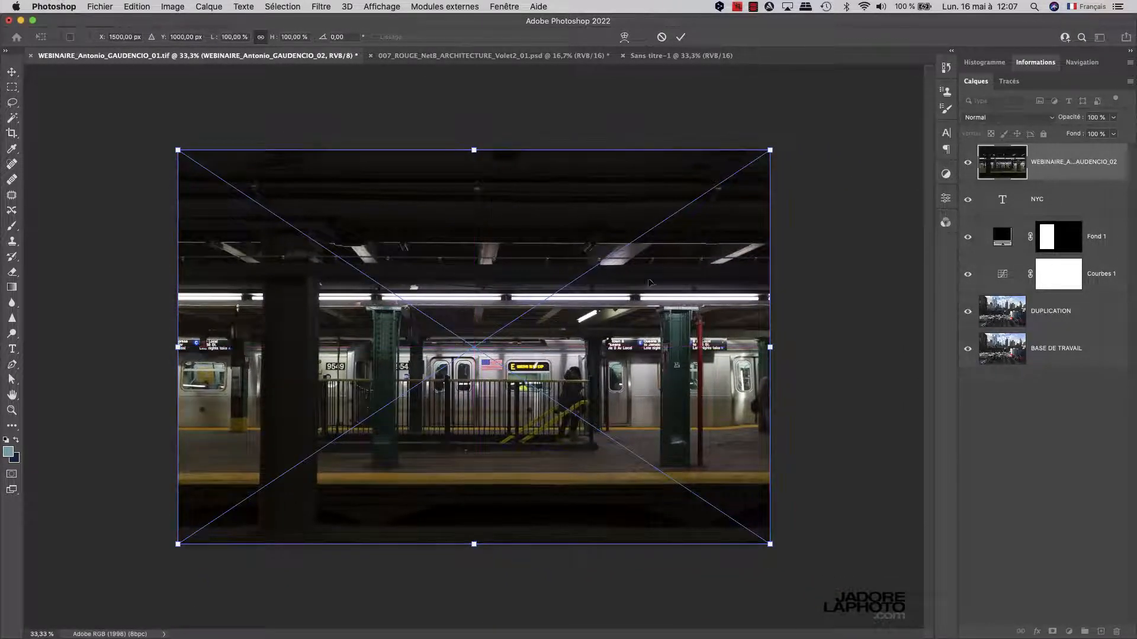
drag(770, 150, 387, 426)
drag(352, 509, 426, 311)
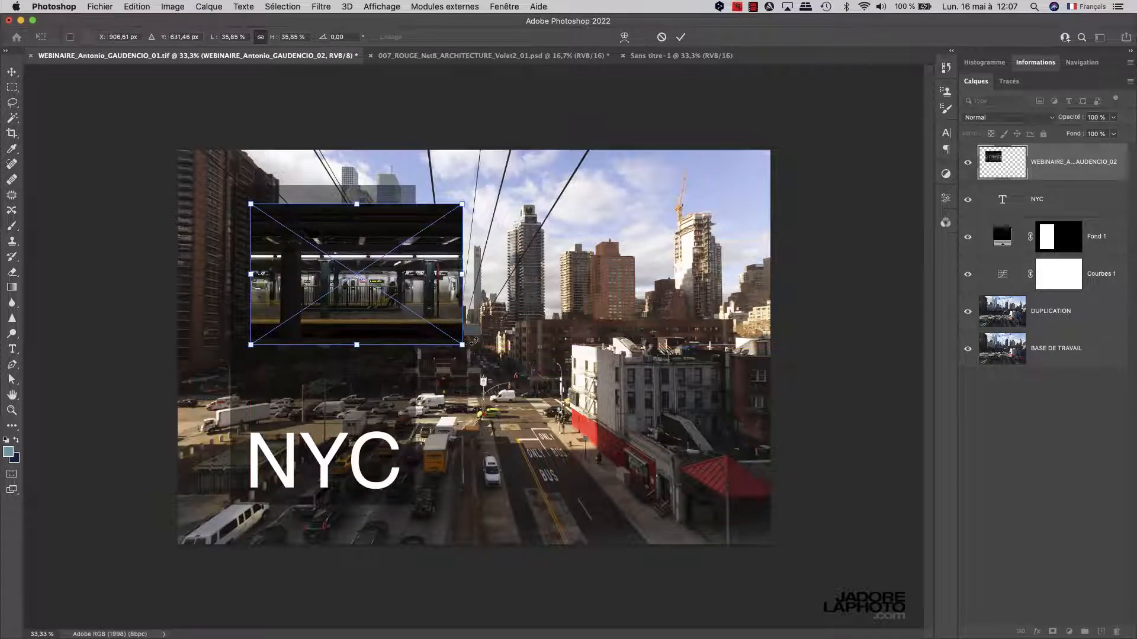
mouse_move(463, 345)
mouse_down()
mouse_move(503, 371)
mouse_move(478, 324)
mouse_move(480, 334)
mouse_up()
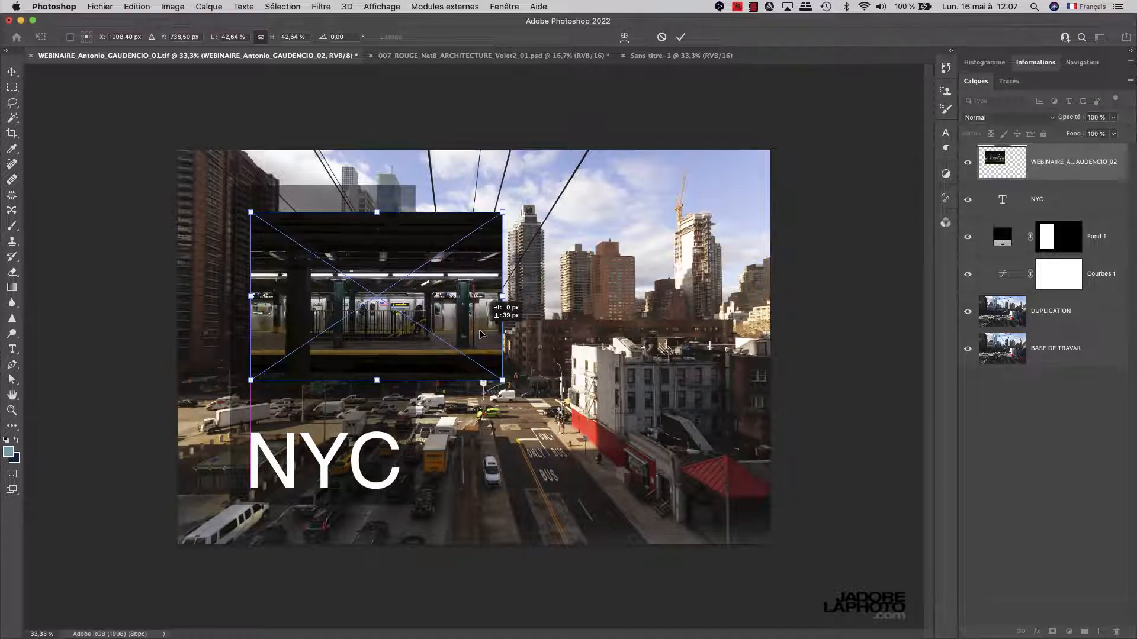
key(Return)
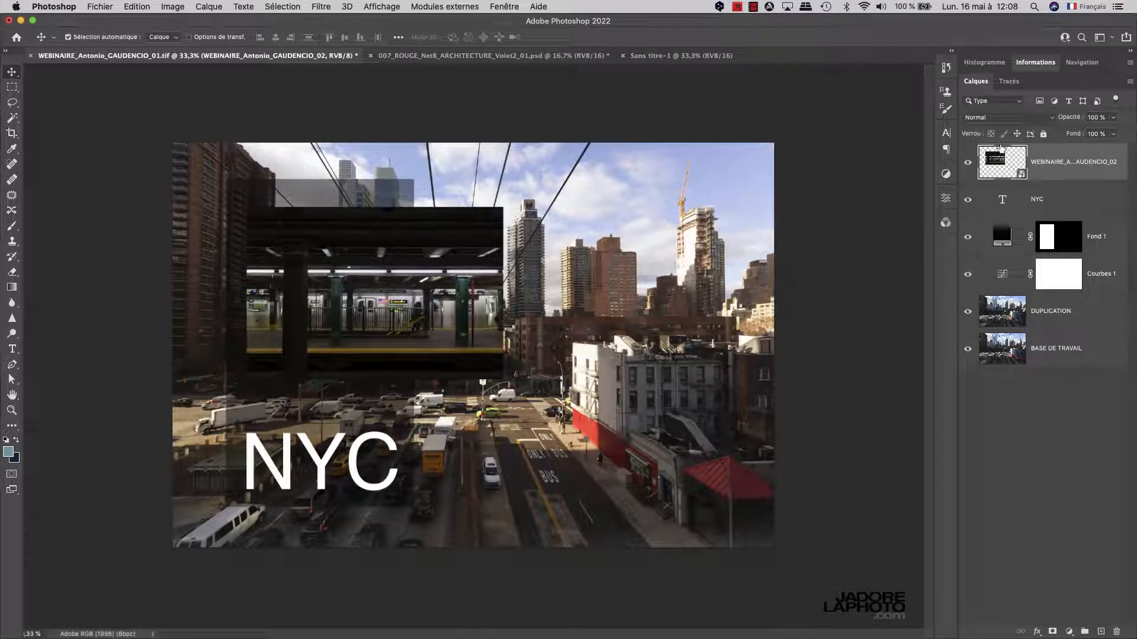
Open the subway smart object's contents and apply Curves, raising the red midtones from input 120 to output 135 and lowering the blue midtones
double_click(1017, 176)
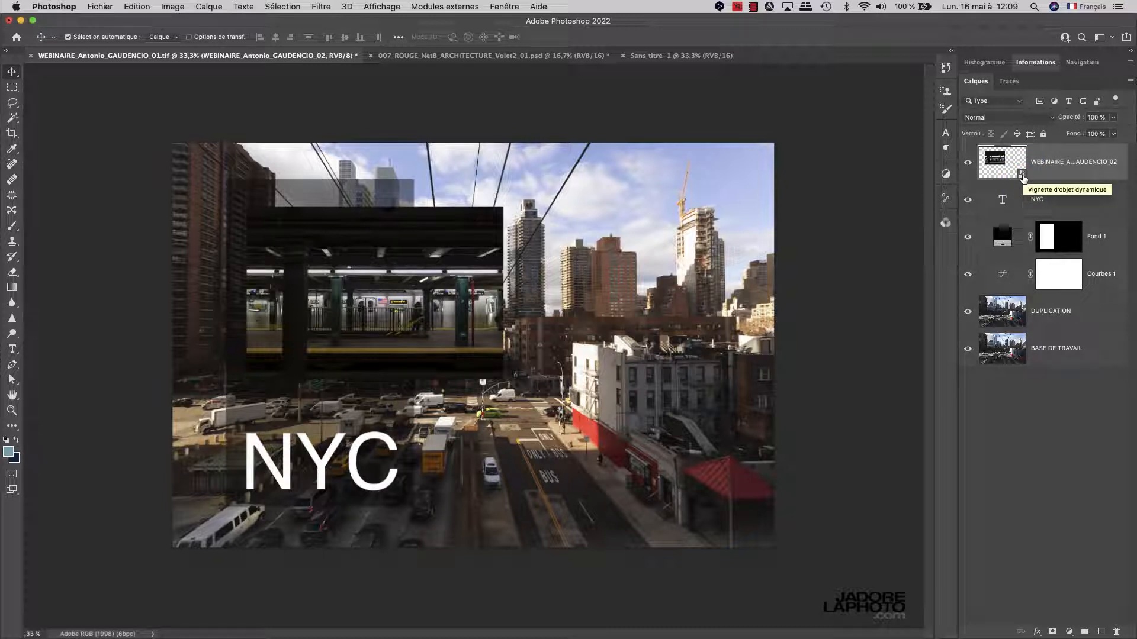
double_click(999, 170)
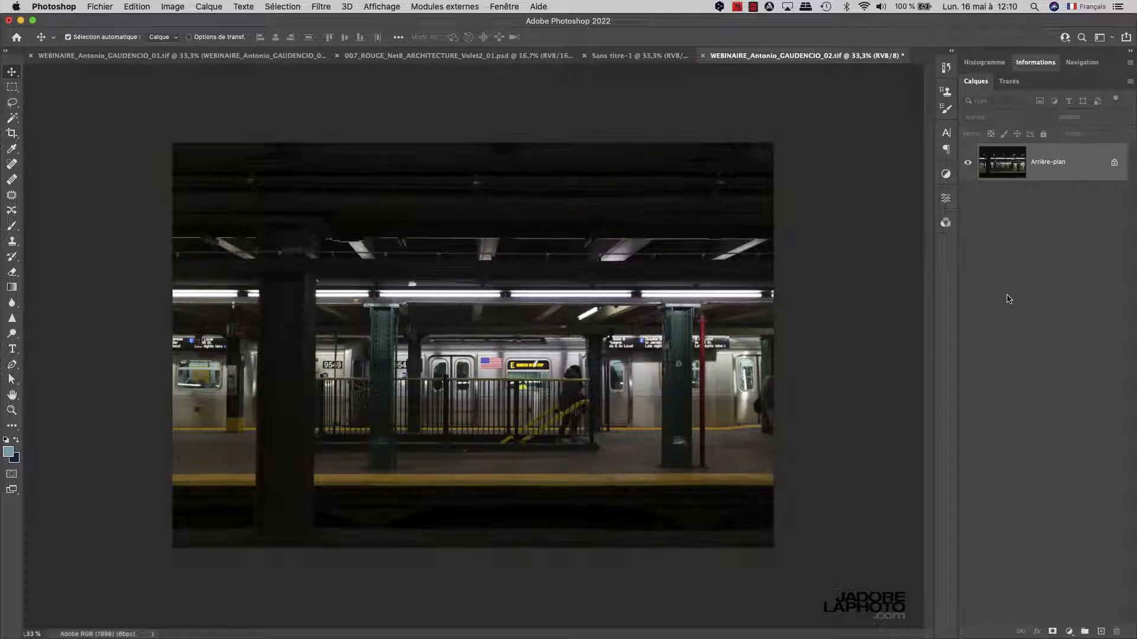
key(super+m)
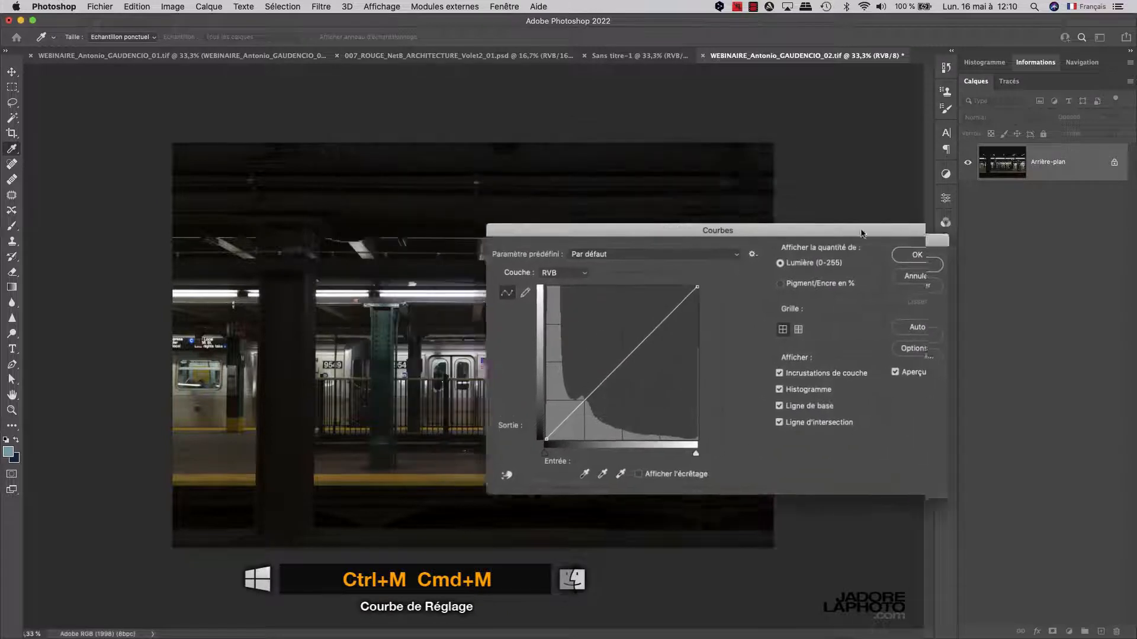
click(729, 207)
click(723, 221)
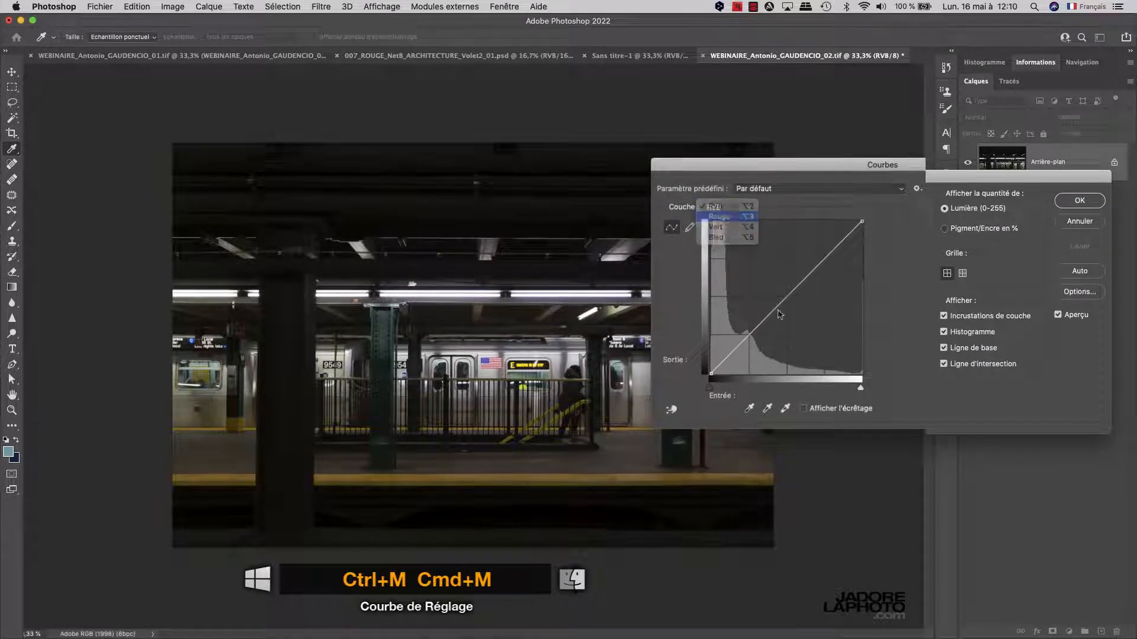
drag(786, 296, 782, 294)
click(743, 209)
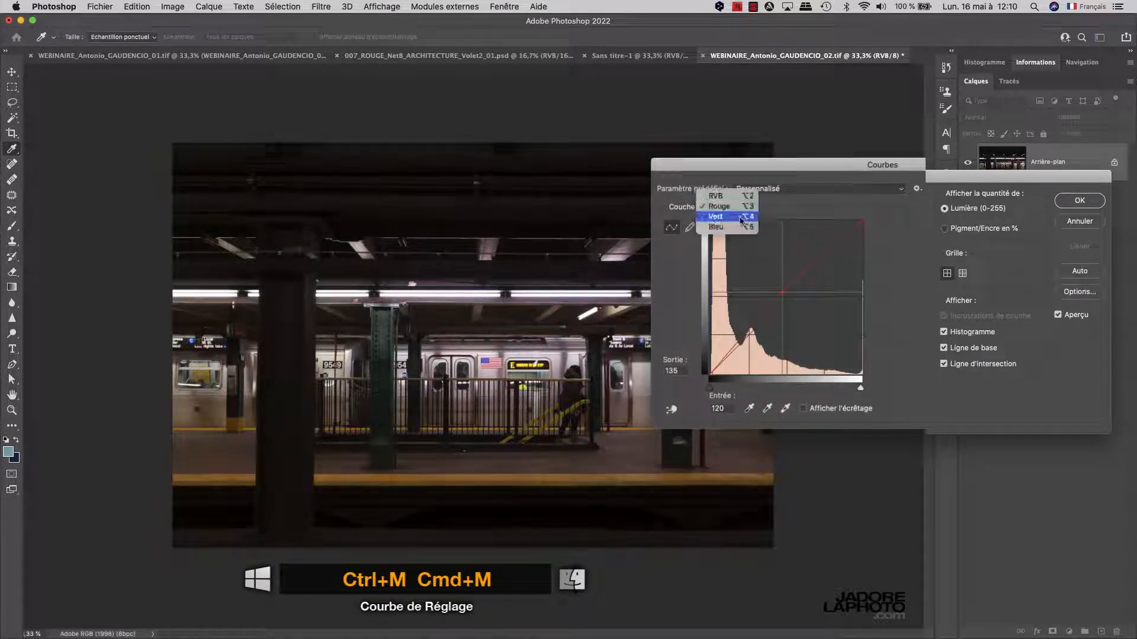
click(736, 230)
drag(789, 302, 788, 306)
Brighten the subway photo on the RGB curve by moving the white point slightly inward and lifting the midtones, and apply the curves
click(745, 208)
click(740, 178)
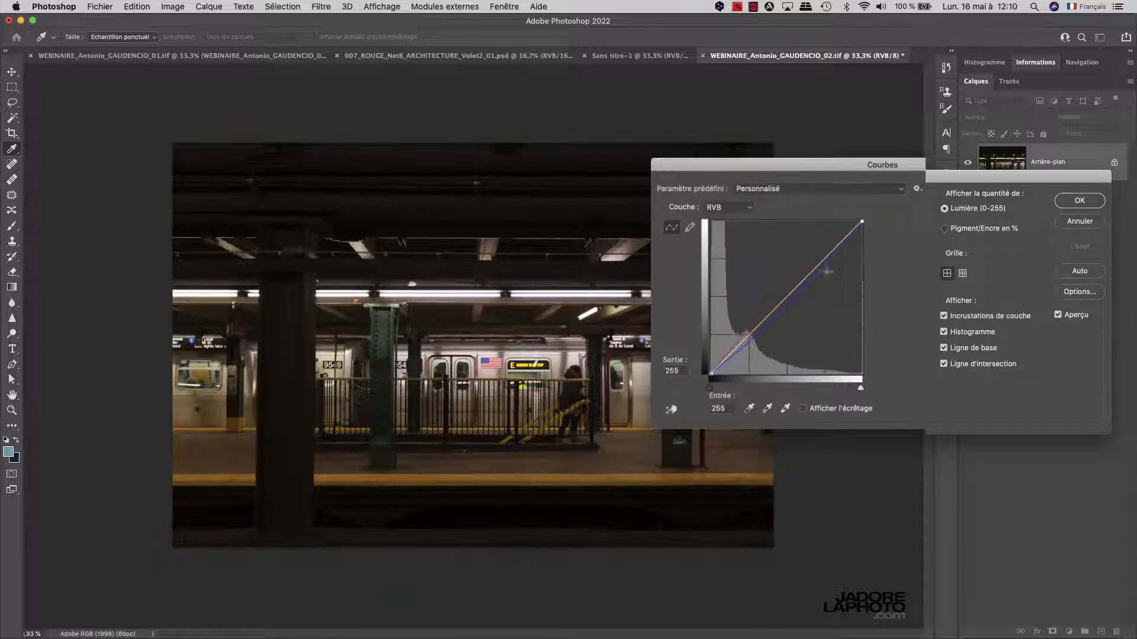
drag(863, 221, 855, 221)
drag(784, 296, 778, 283)
click(1069, 204)
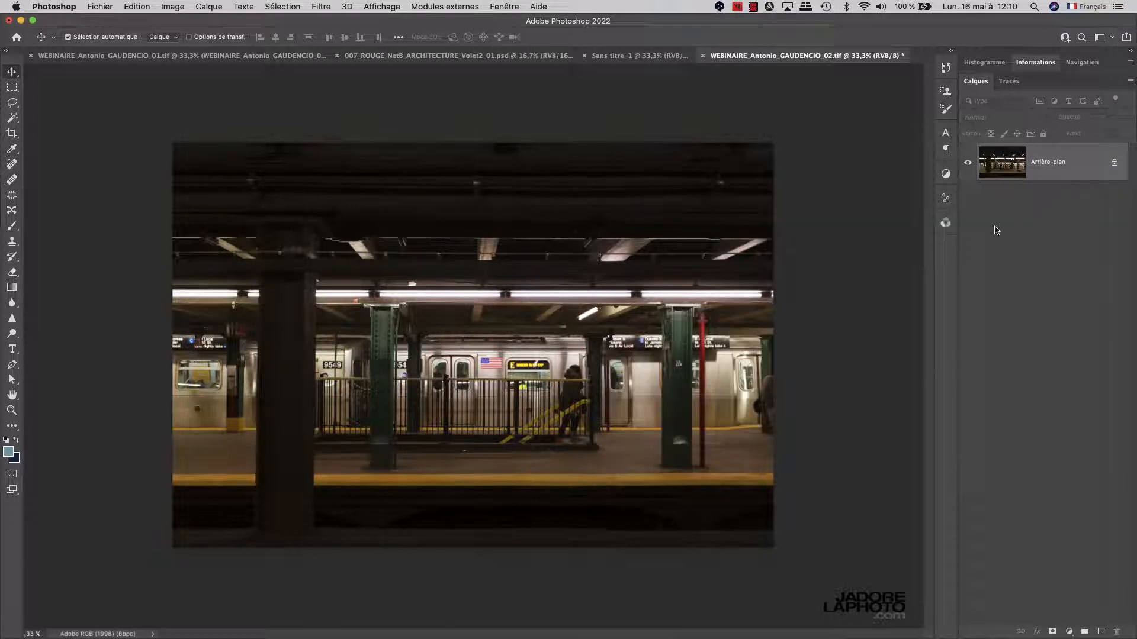
Save and close the smart object's contents, and toggle the subway layer's visibility in the city composition
key(super+s)
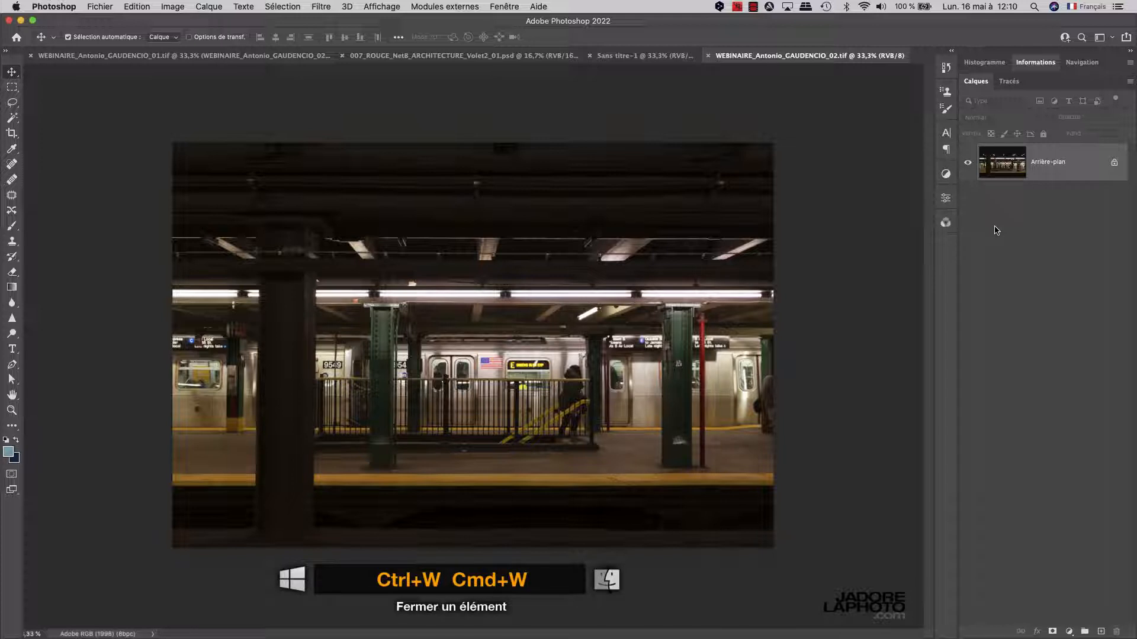
key(super+w)
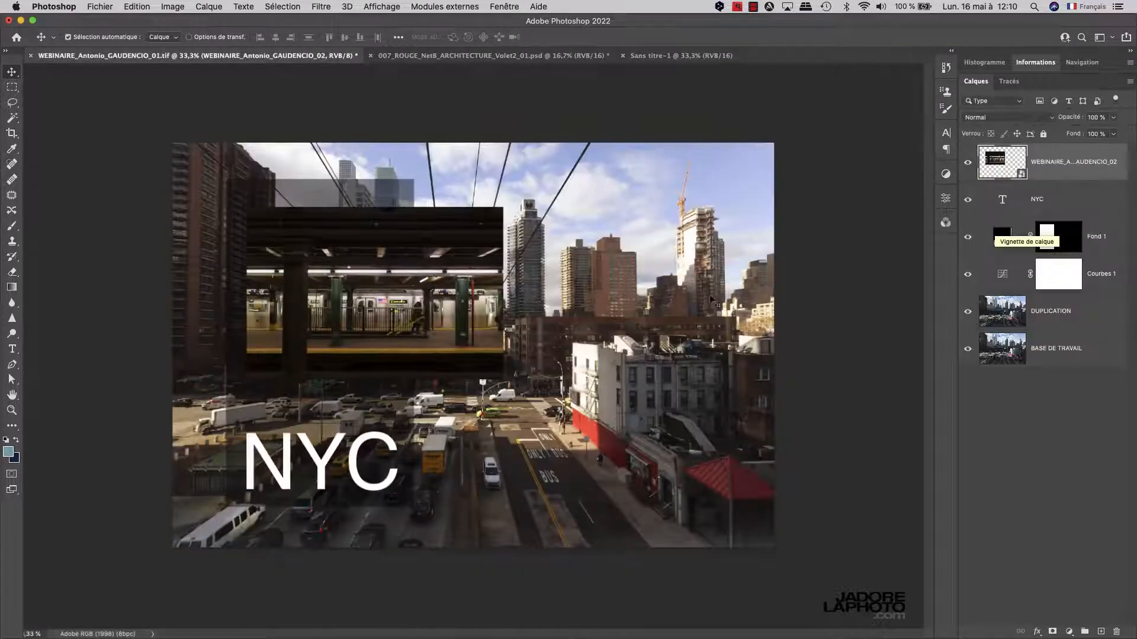
click(969, 166)
click(969, 166)
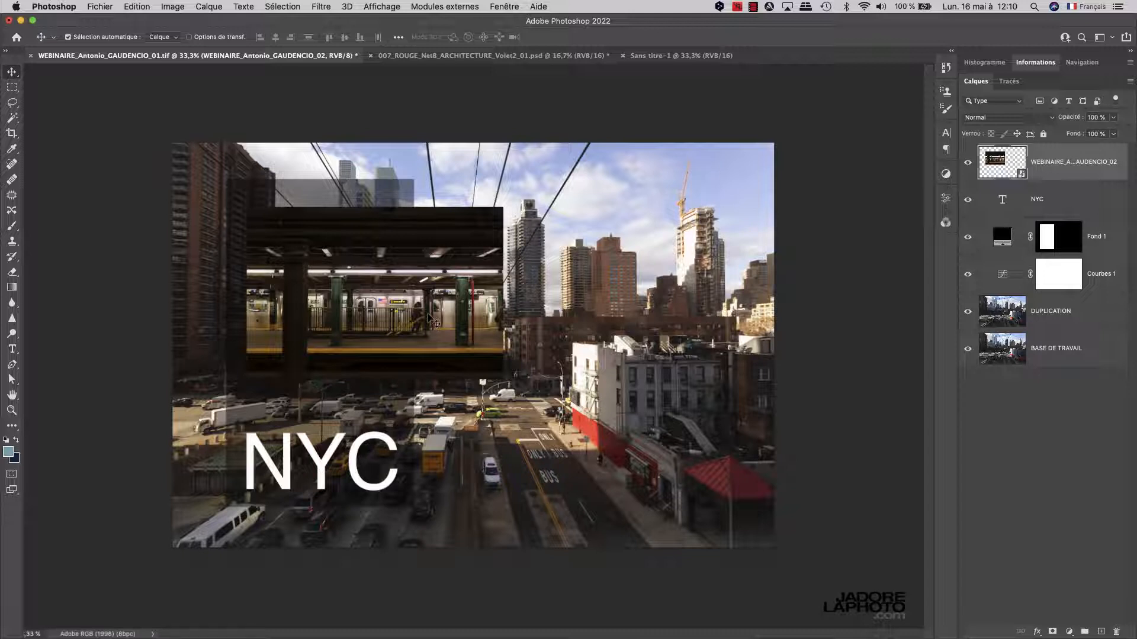
click(967, 162)
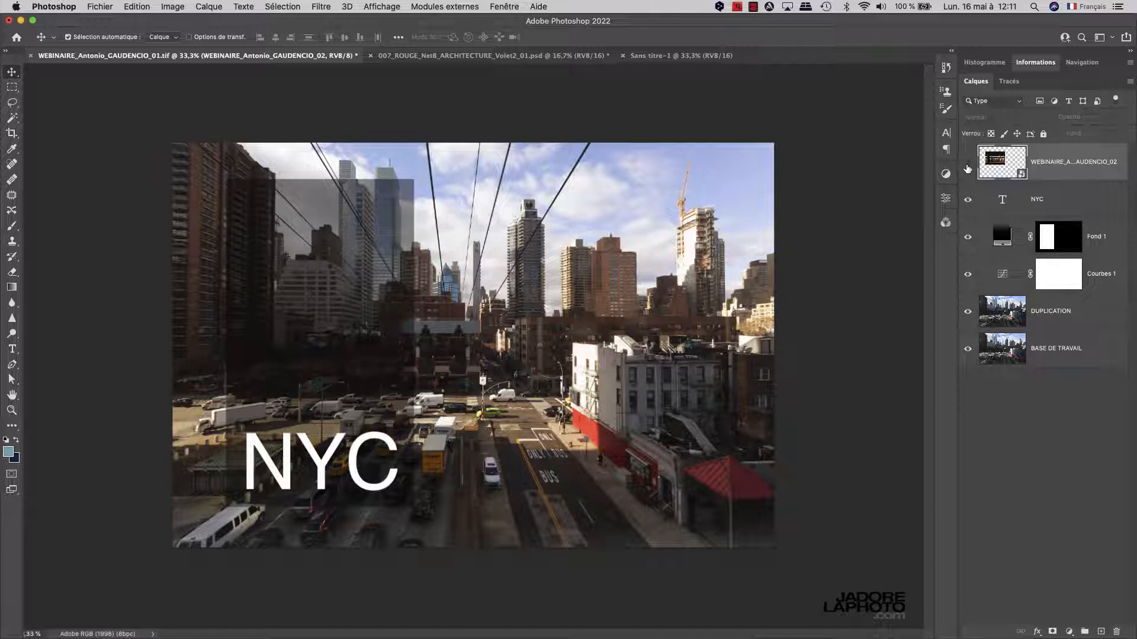
click(967, 164)
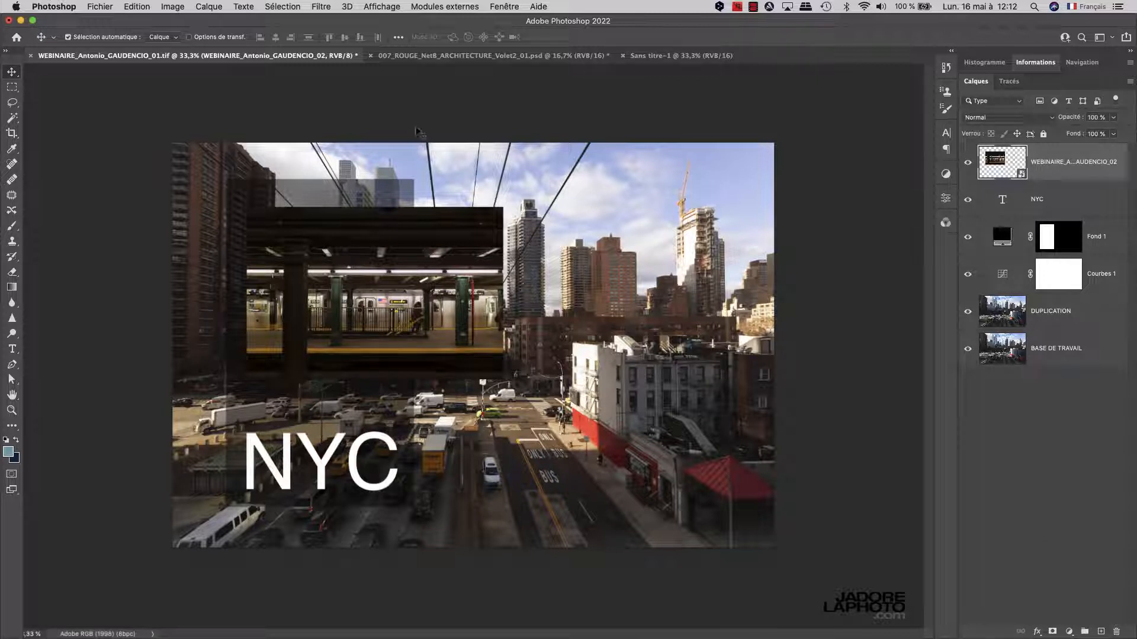
Switch to the 007_ROUGE_NetB_ARCHITECTURE_Volet2_01.psd document and compare its BASE IMAGE layer alone with the full layer stack
click(474, 55)
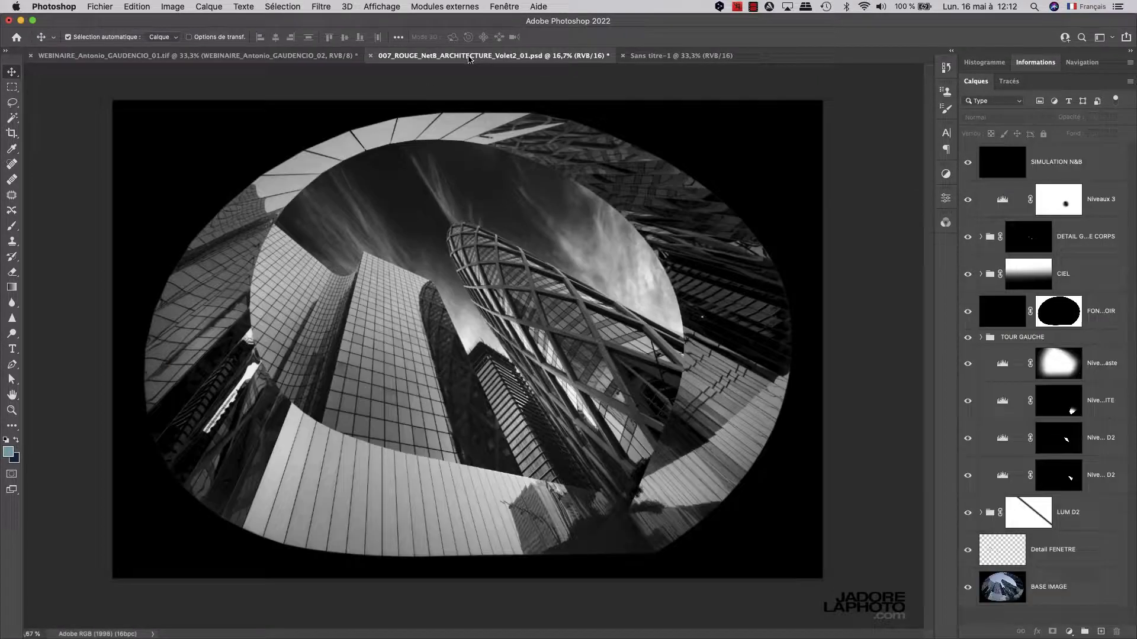
alt+click(967, 589)
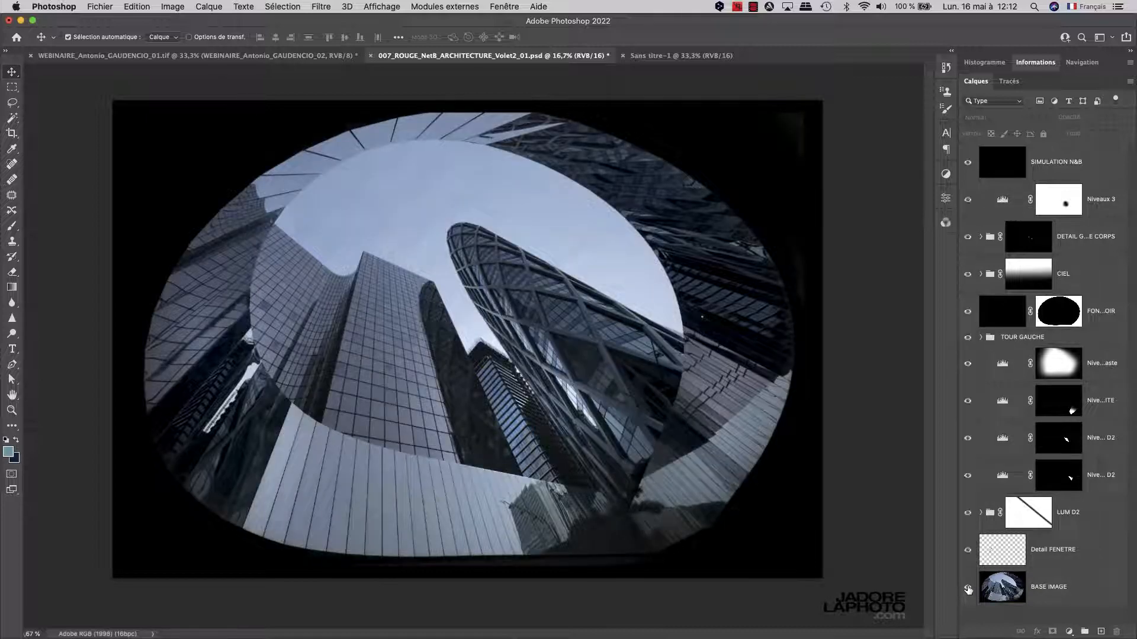
alt+click(968, 589)
Return to the city photo document and move the NYC text layer above the subway photo layer
click(233, 55)
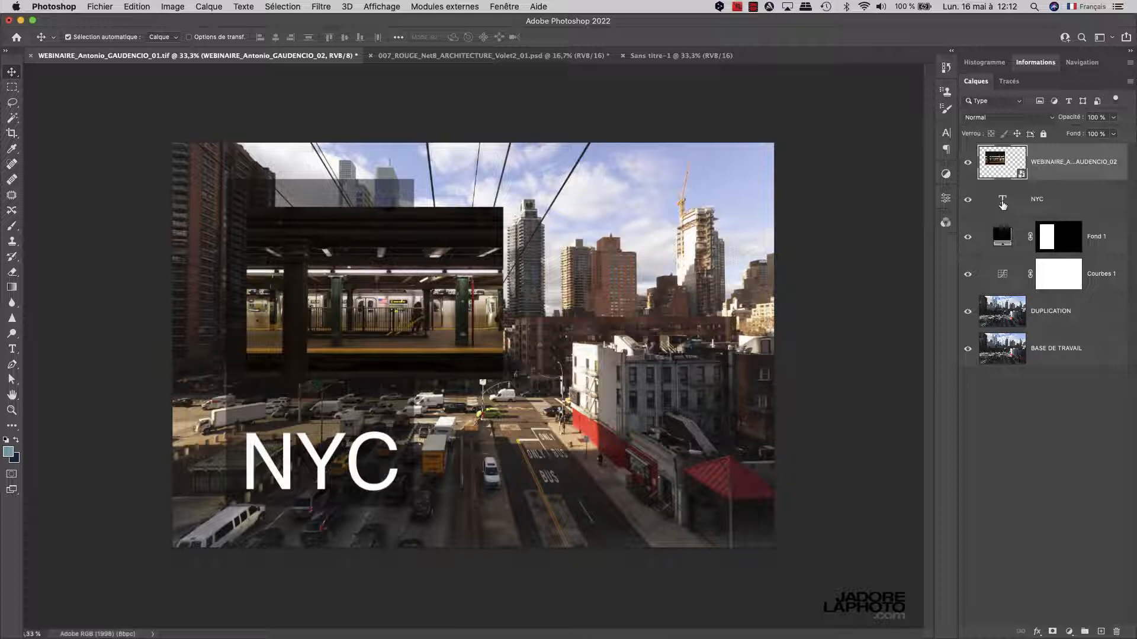
click(1003, 204)
drag(1003, 203, 1039, 148)
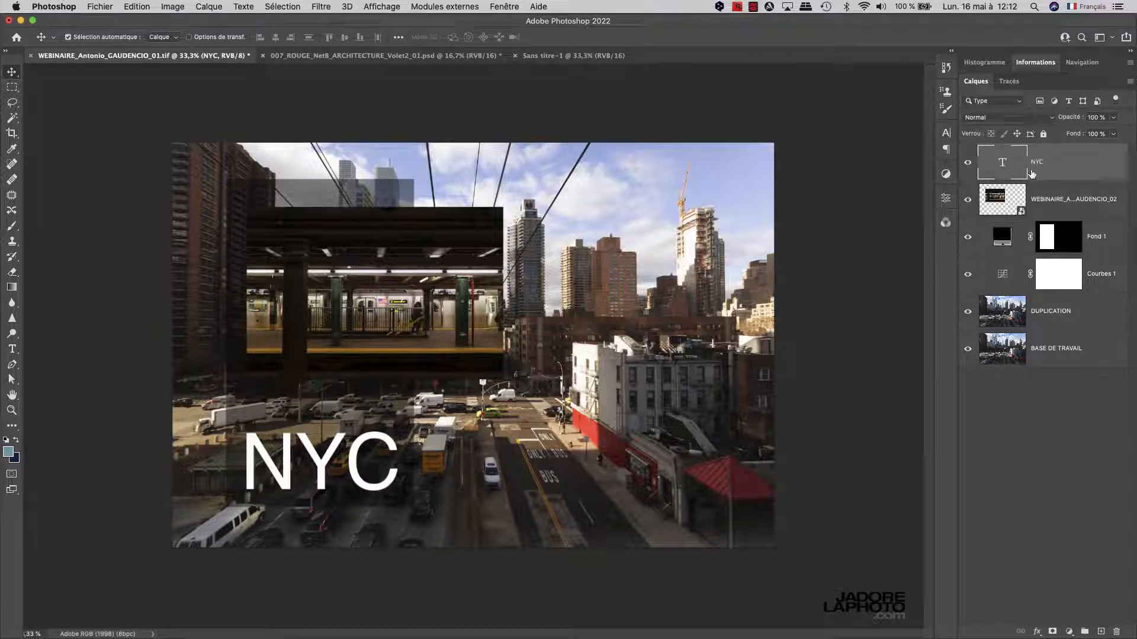
click(1003, 240)
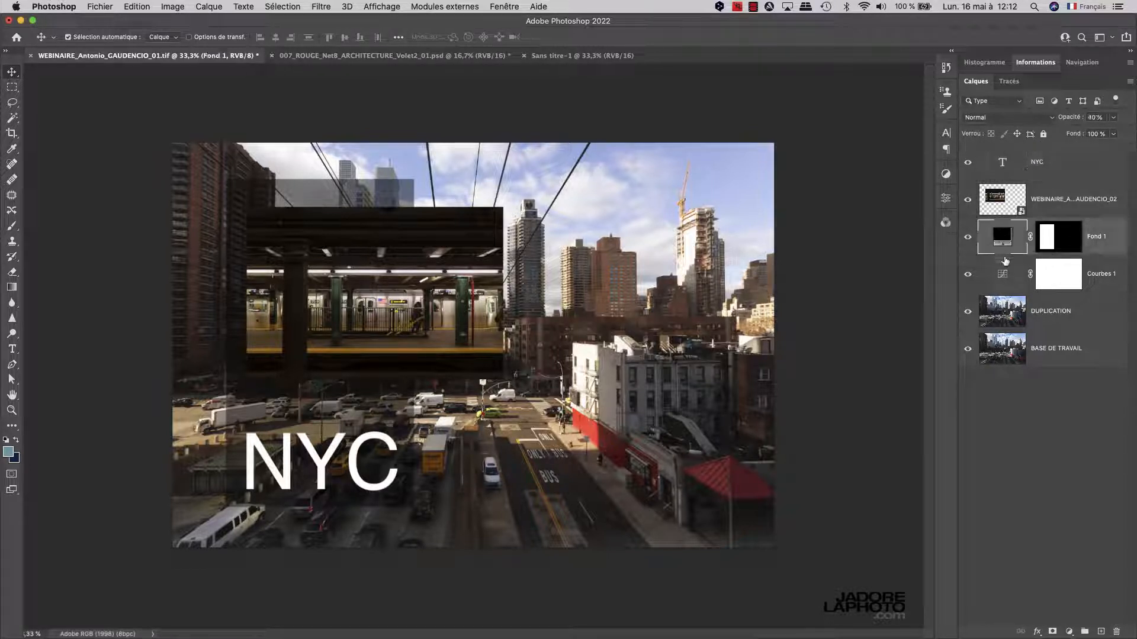
drag(1003, 243, 1004, 293)
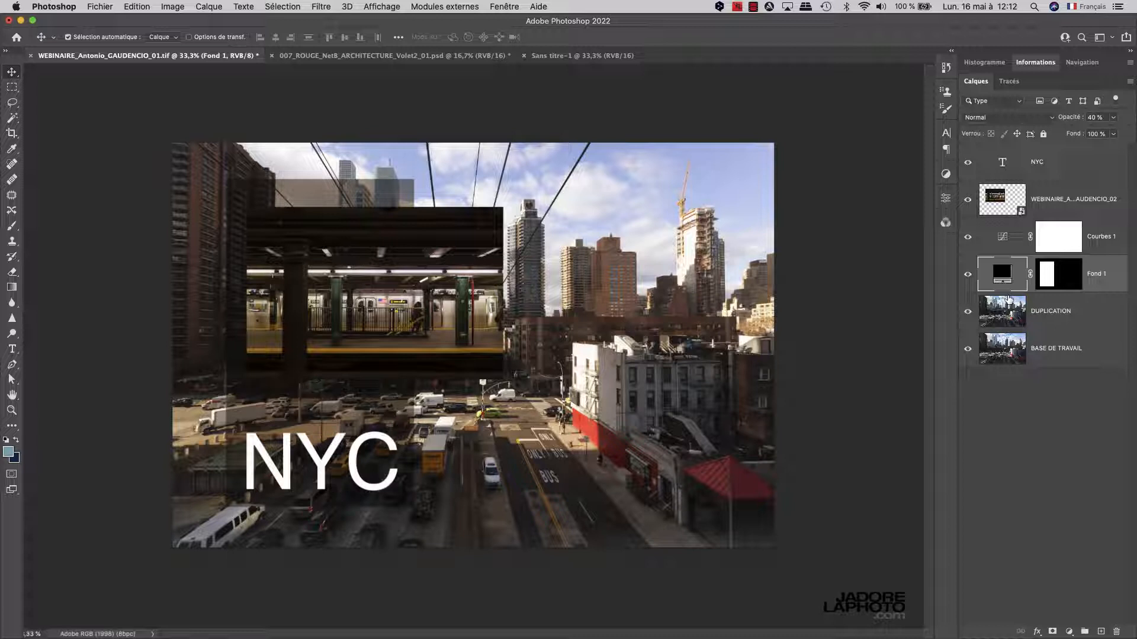
key(super+z)
With the subway layer hidden, move the Fond 1 fill layer below Courbes 1 and compare the photo with and without Courbes 1
click(968, 201)
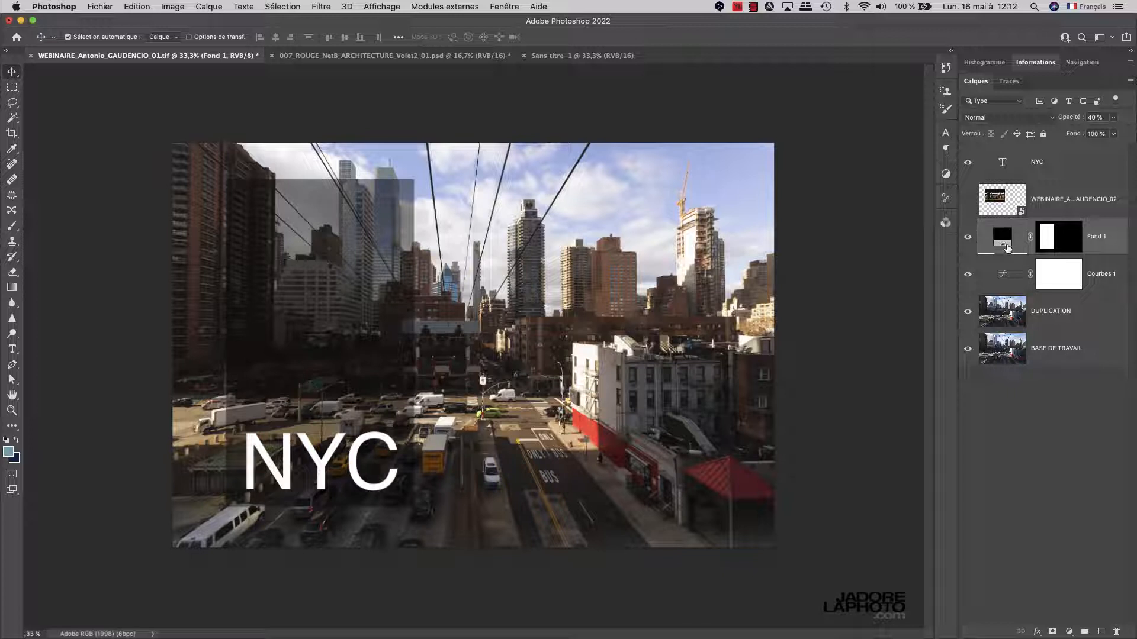
drag(1005, 243, 1003, 293)
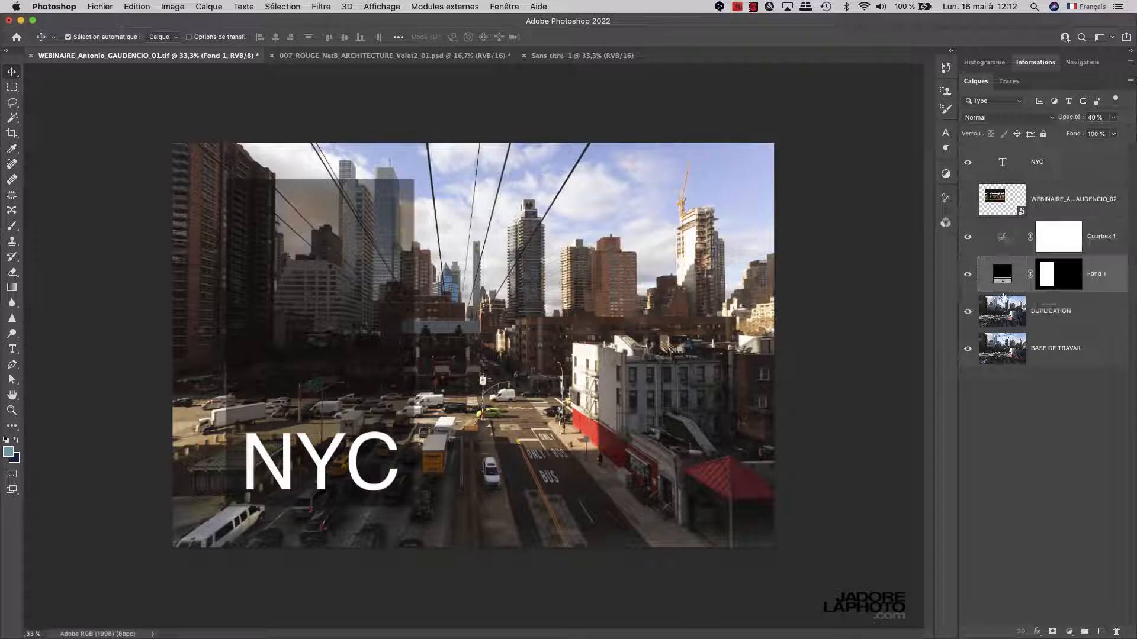
click(968, 237)
click(968, 242)
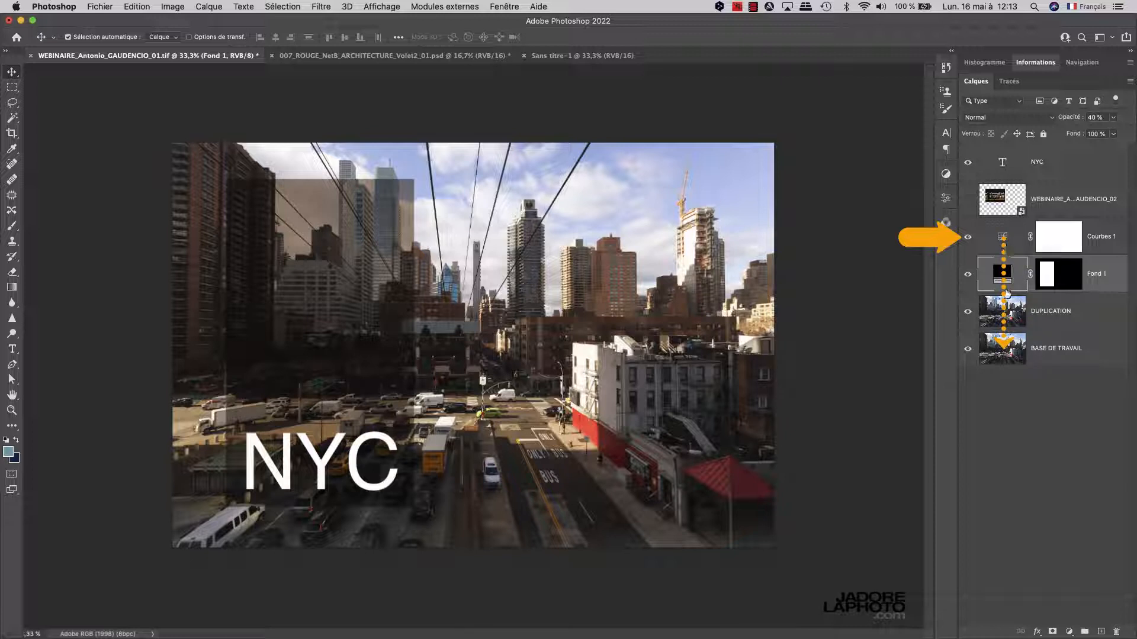
Show the subway layer again and add a Curves adjustment layer above it, raising the blue midtones from about input 111 to output 126
click(968, 201)
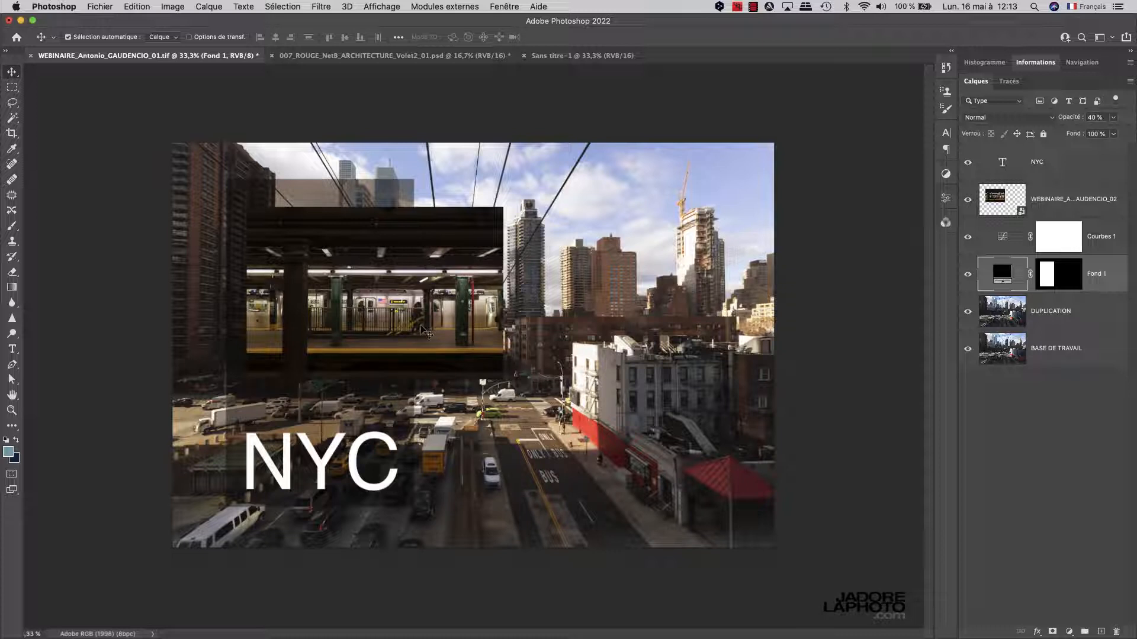
click(1000, 200)
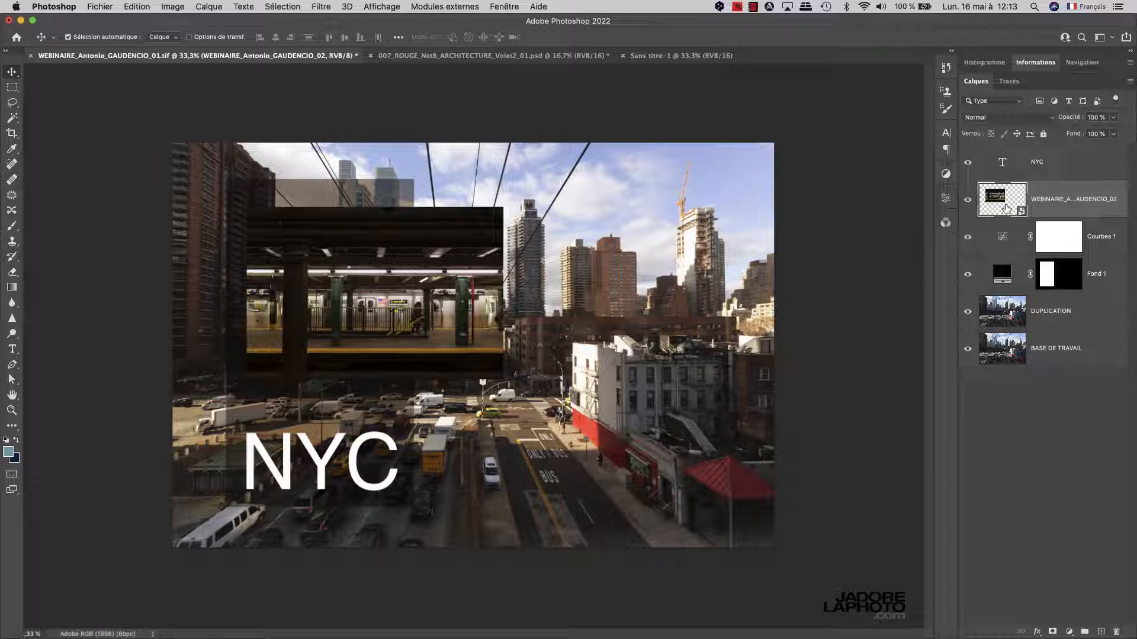
click(1069, 632)
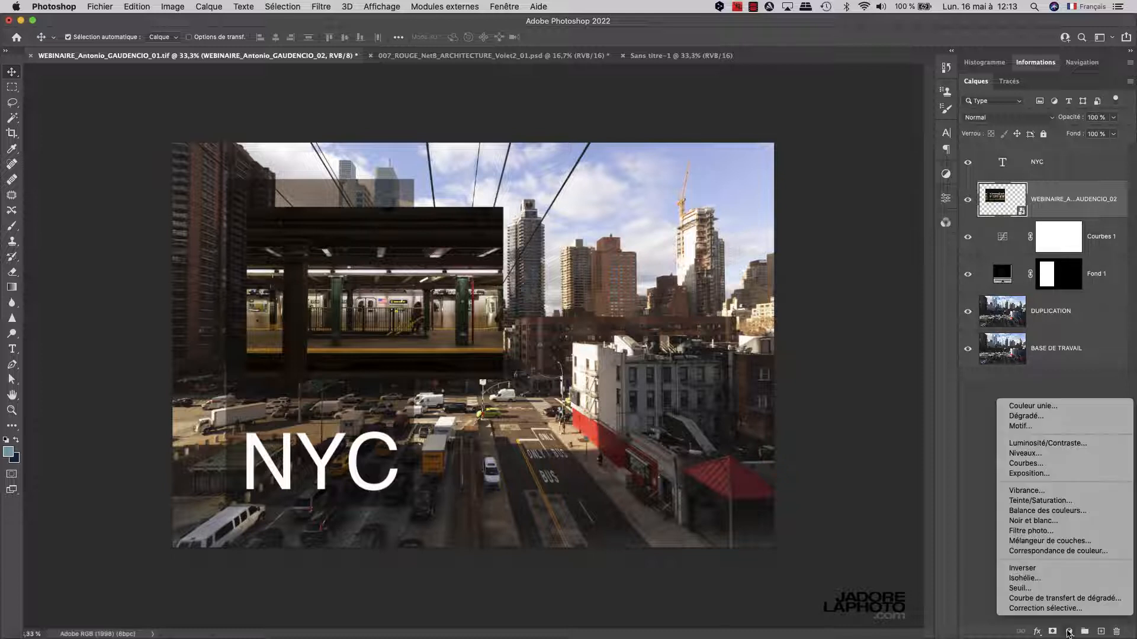
click(1043, 464)
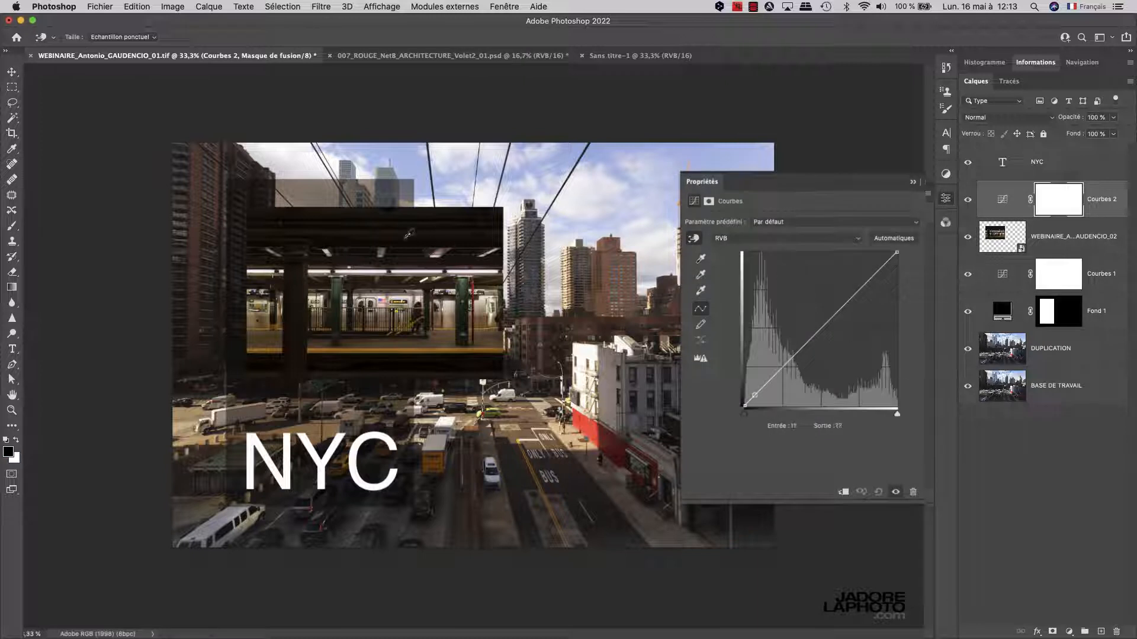
click(799, 239)
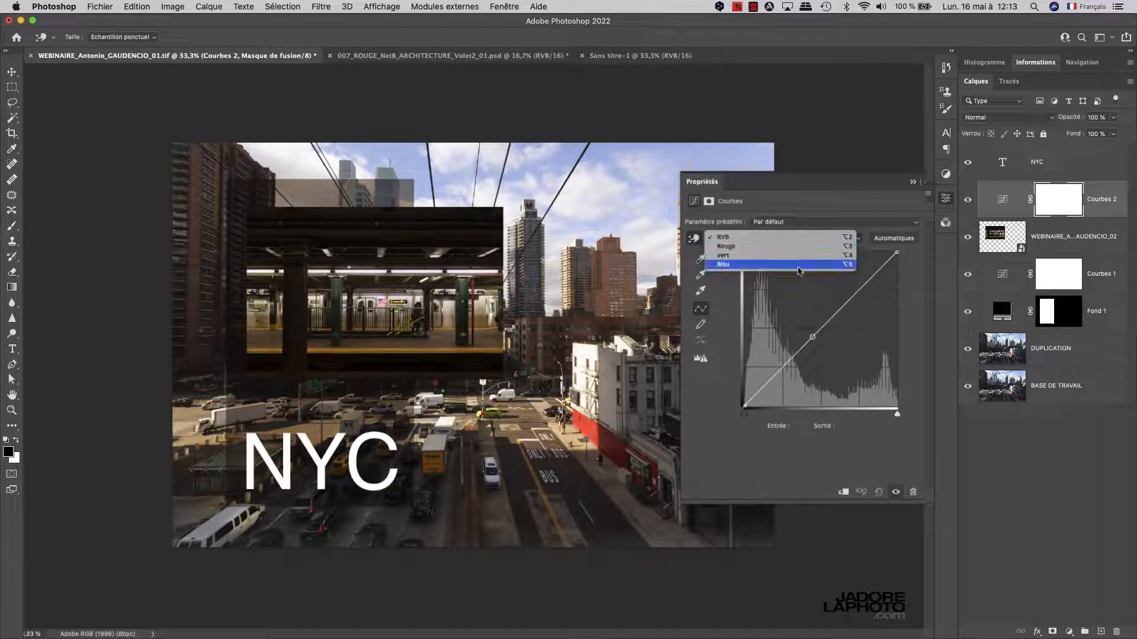
click(799, 265)
click(811, 330)
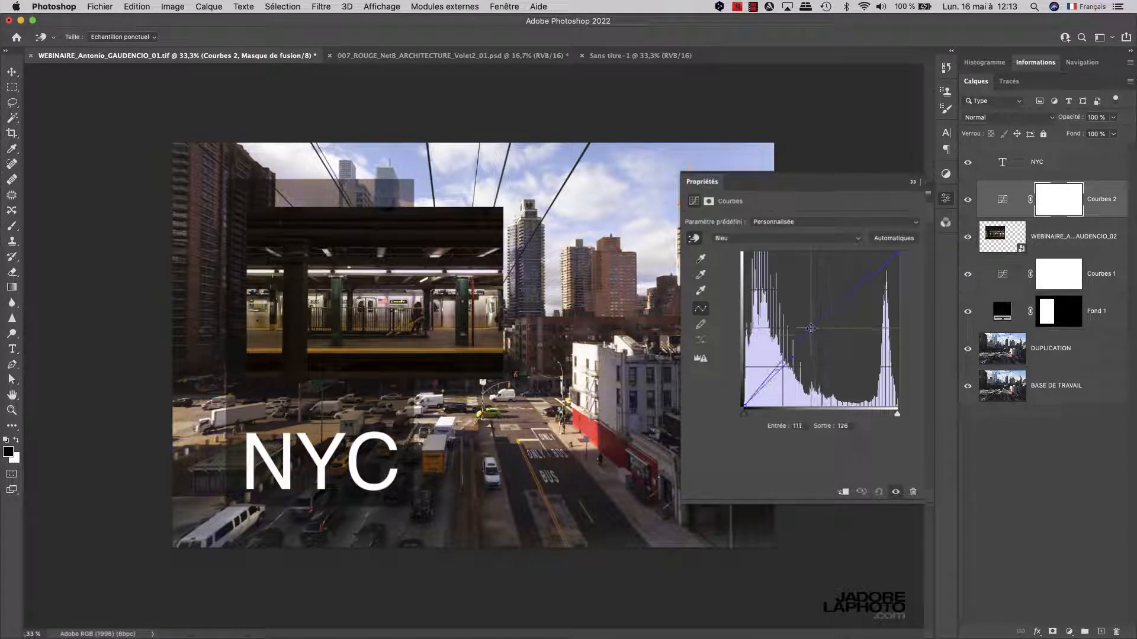
In the Courbes 2 adjustment, lower the red midtones from input 130 to output 116 and compare the photo with and without the layer
click(787, 238)
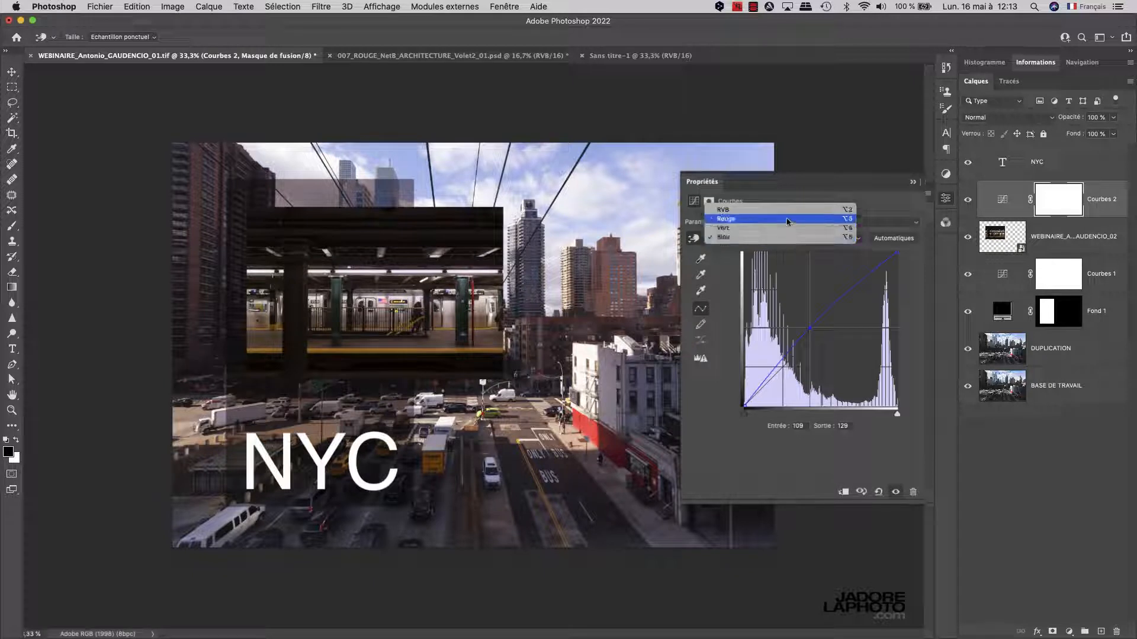
click(788, 221)
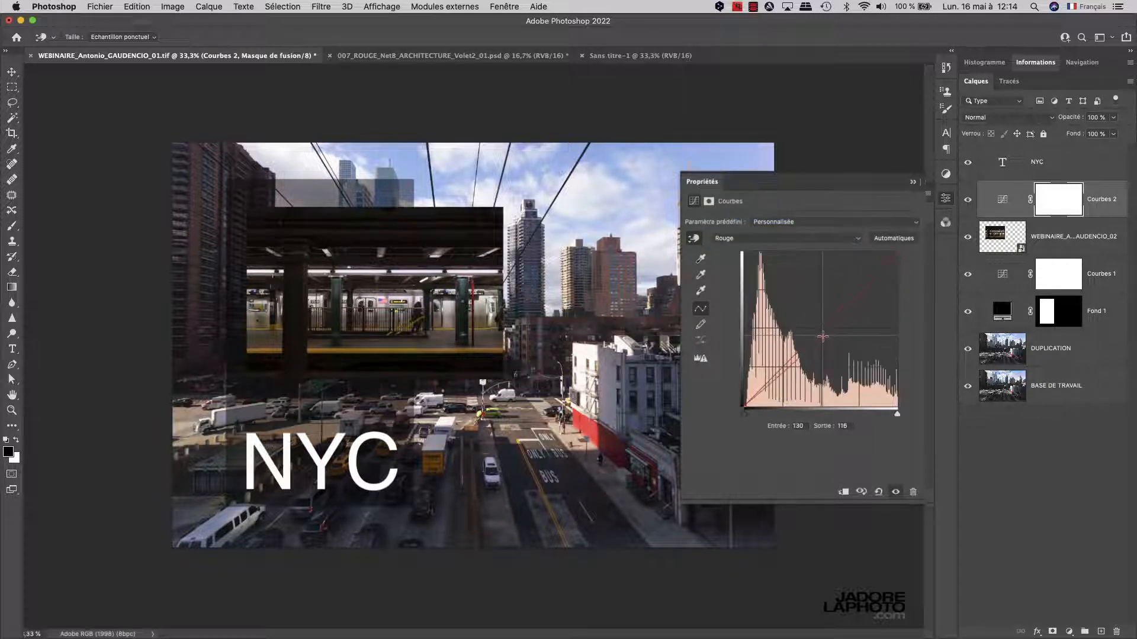
click(968, 200)
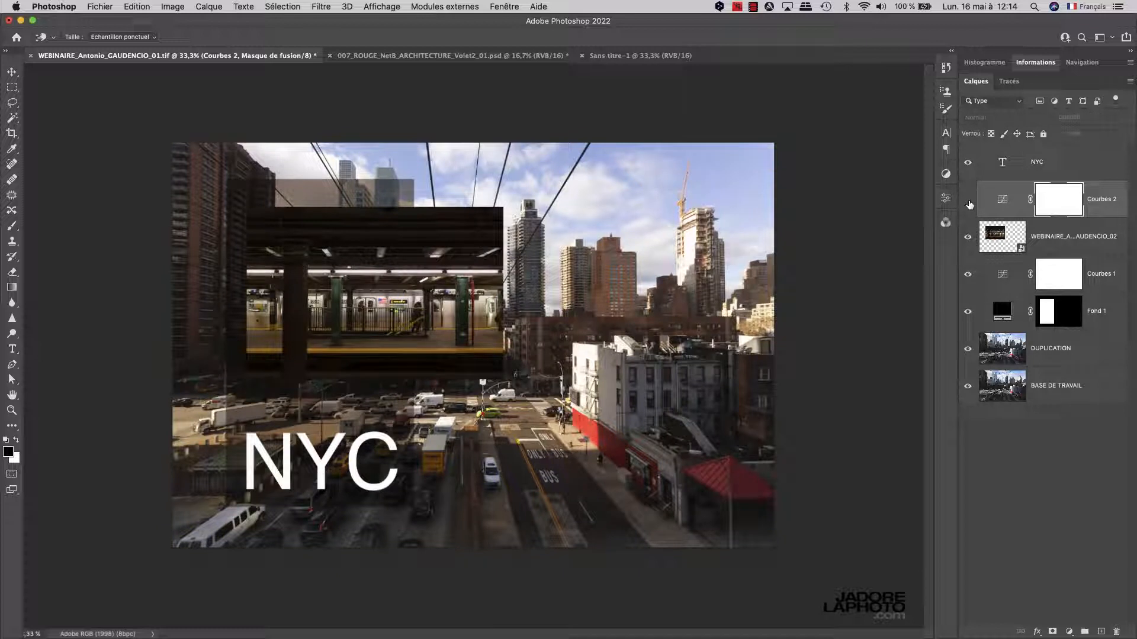
click(968, 202)
click(968, 202)
click(968, 202)
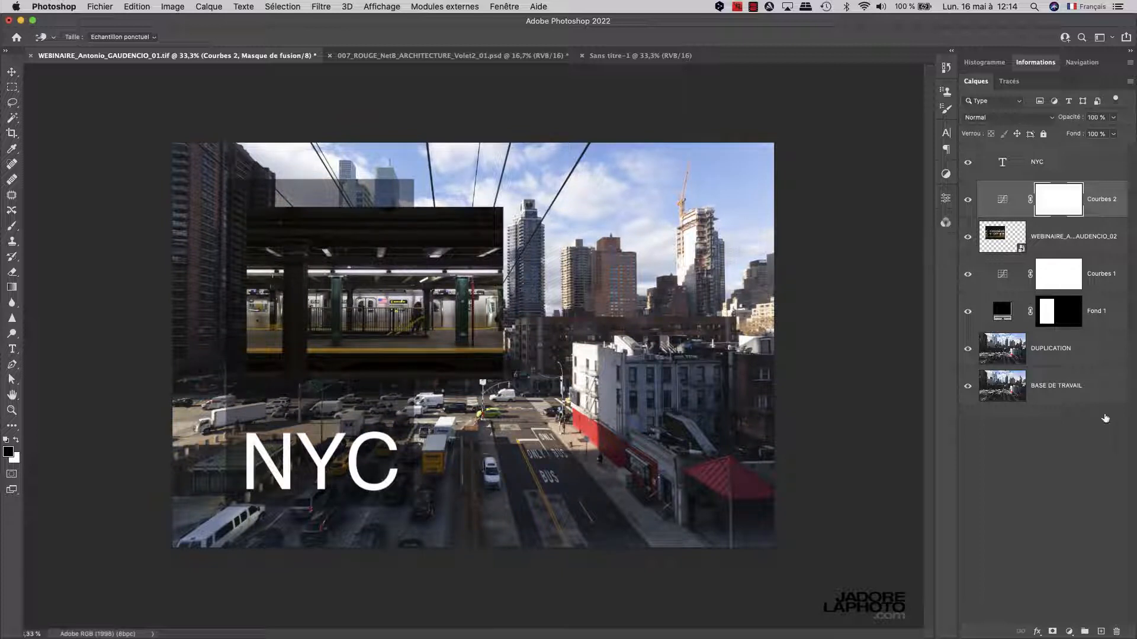
Clip the Courbes 2 adjustment to the subway photo layer below it and compare the image with and without the adjustment
key(v)
click(1008, 214)
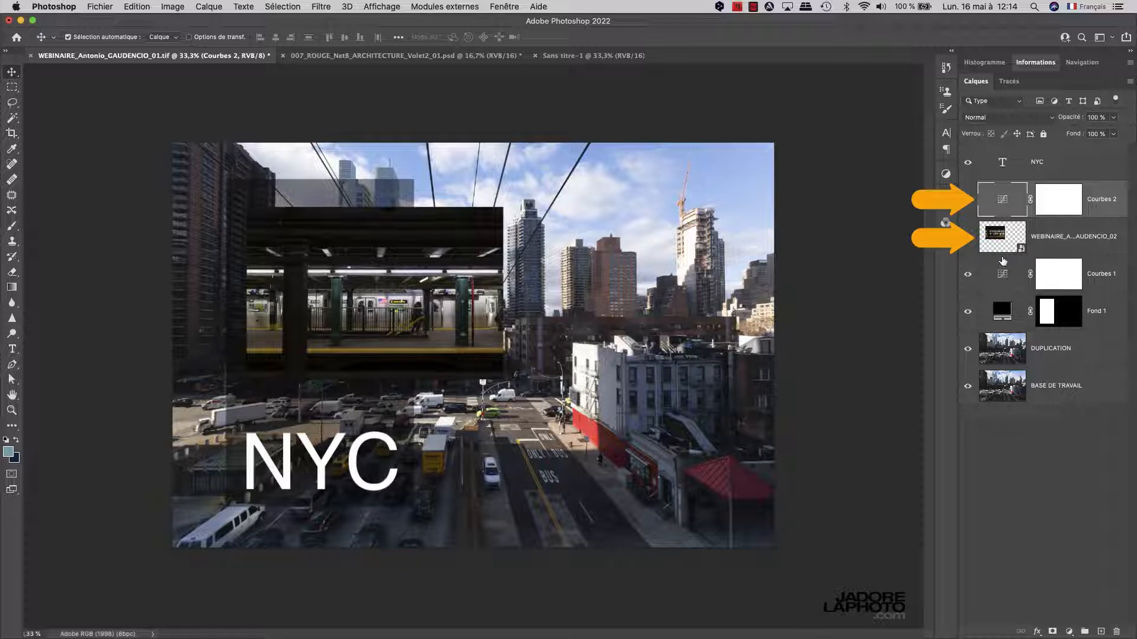
key(alt)
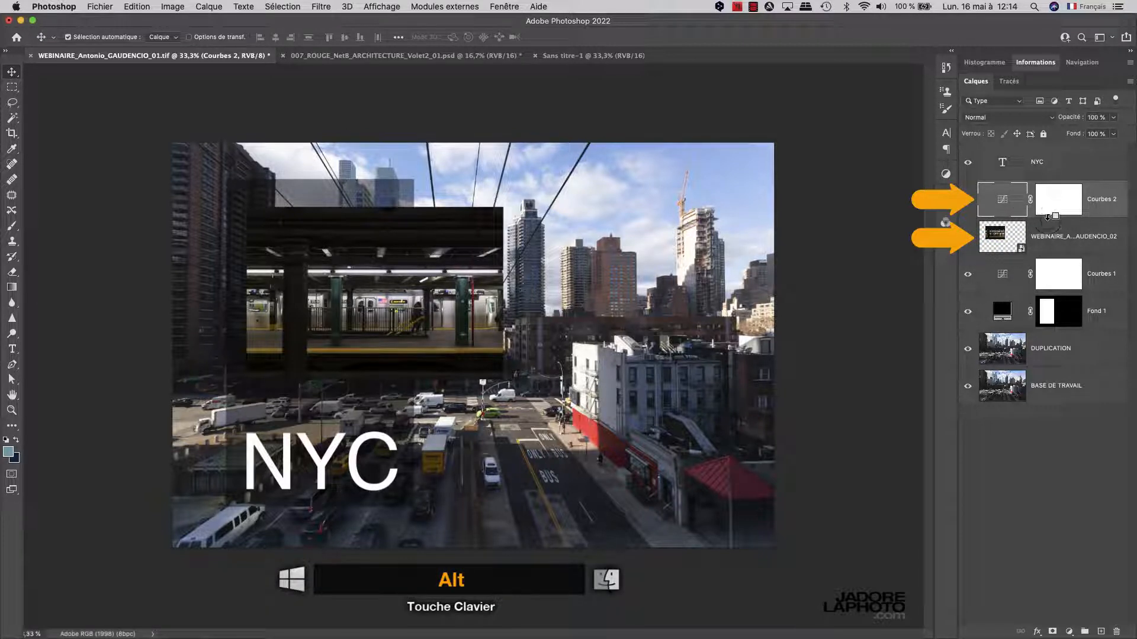
alt+click(1048, 217)
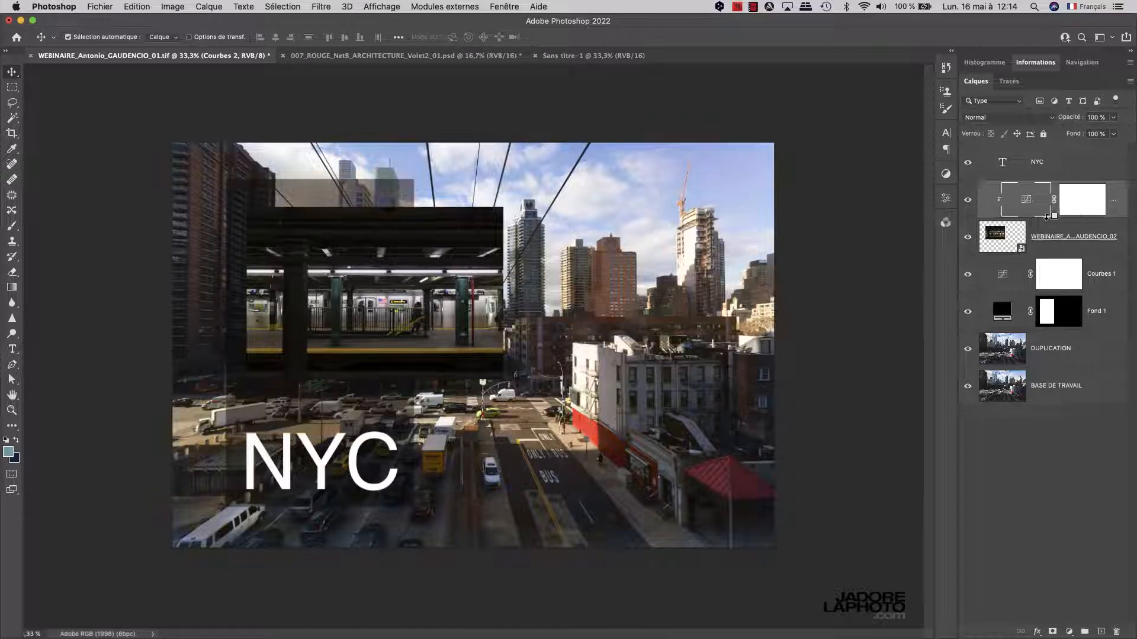
click(967, 200)
click(967, 200)
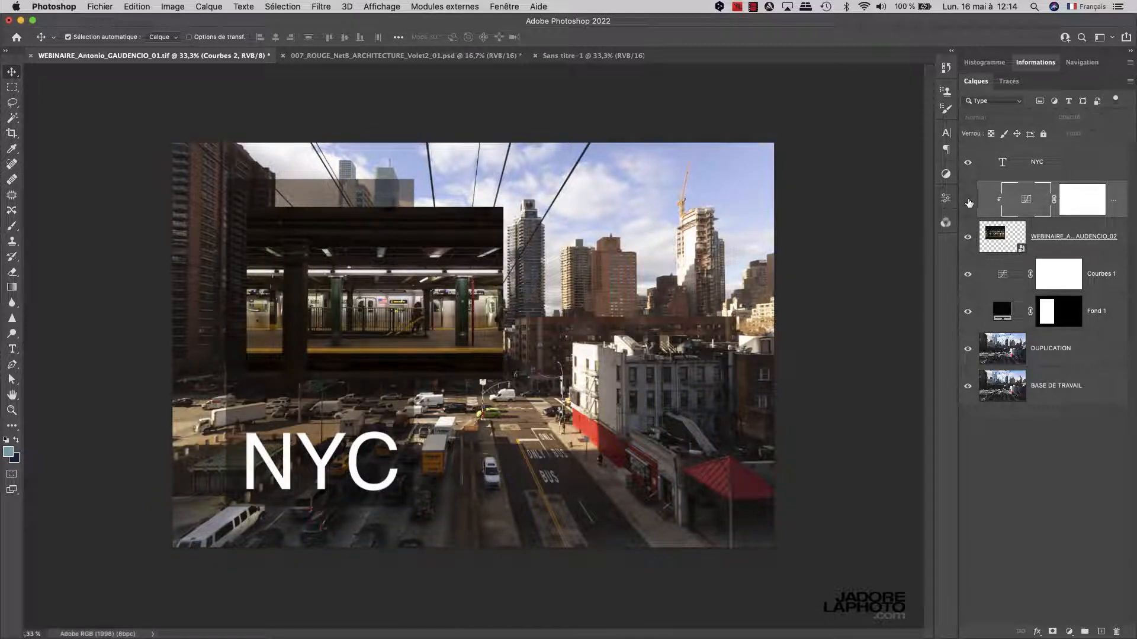
click(968, 200)
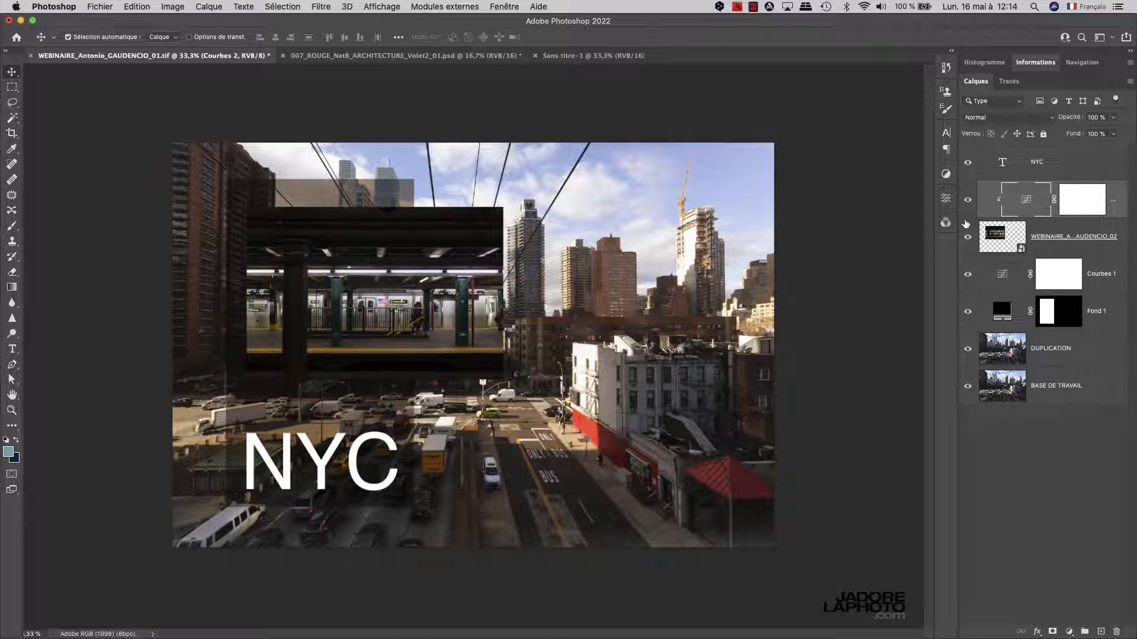
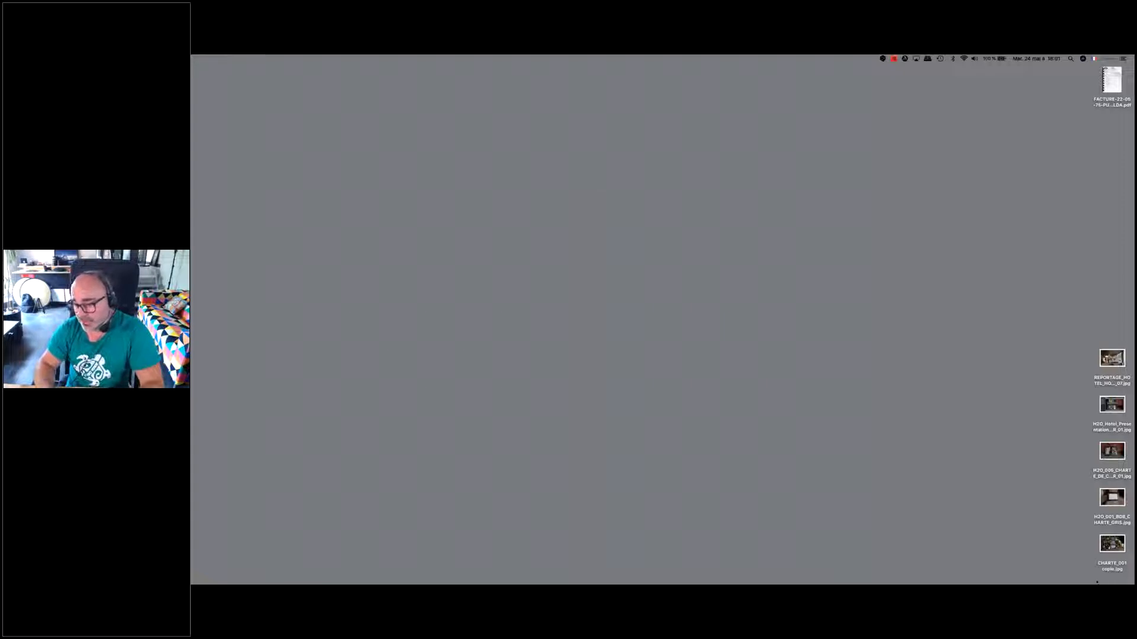
Switch to the Finder desktop and preview CHARTE_001 copie.jpg and the grey chart image H2O_001_BDB_CHARTE_GRIS.jpg
click(1113, 547)
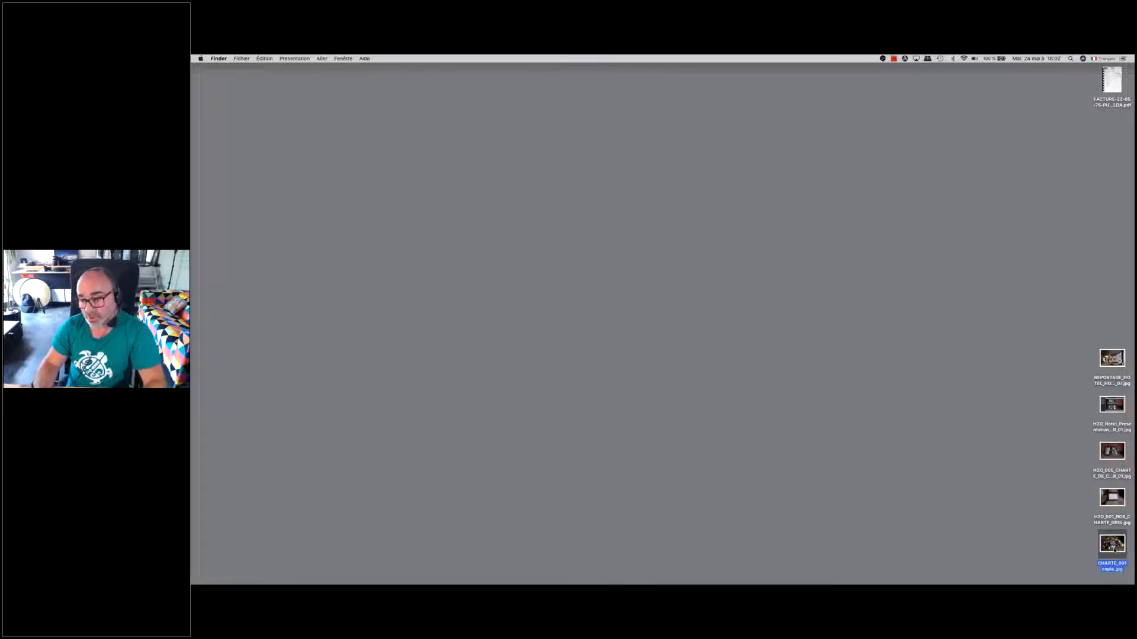
key(space)
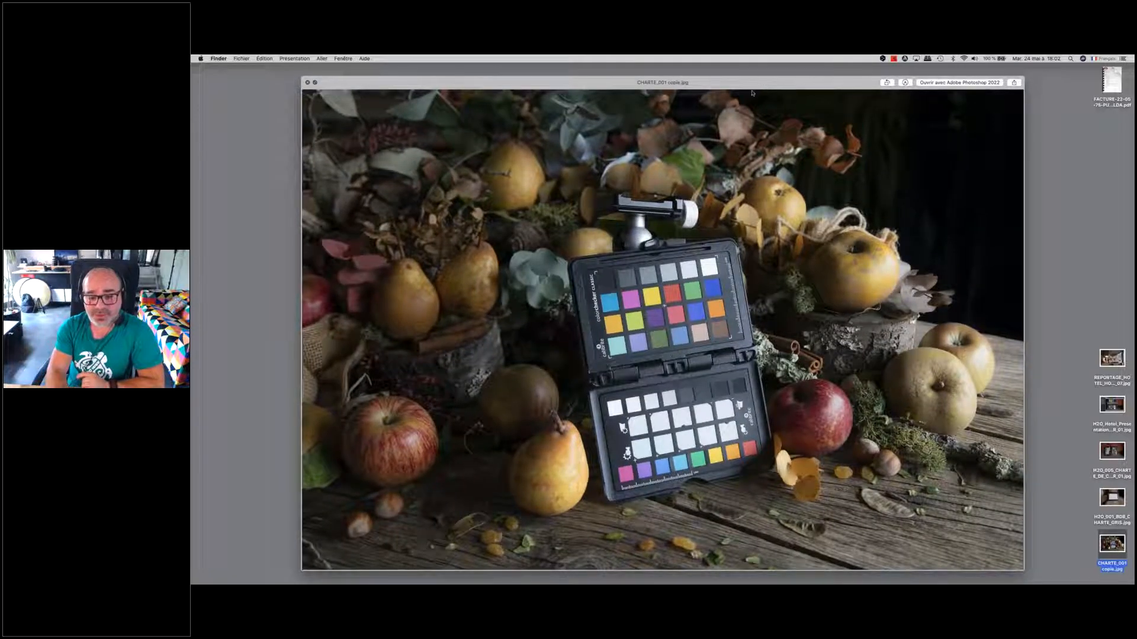
drag(752, 93, 679, 103)
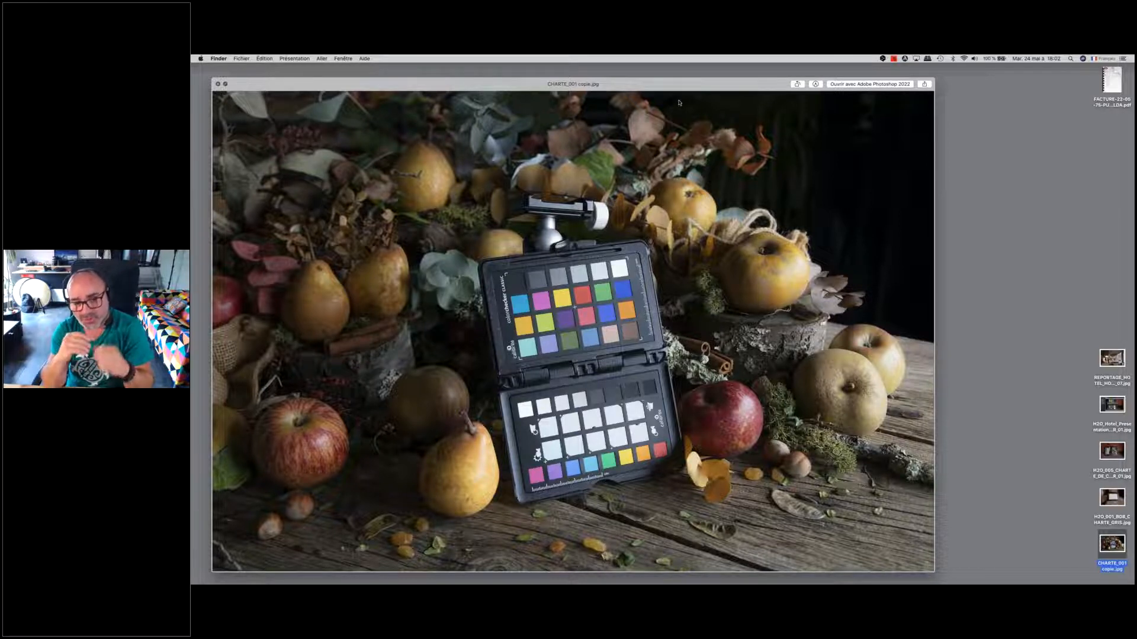
key(Up)
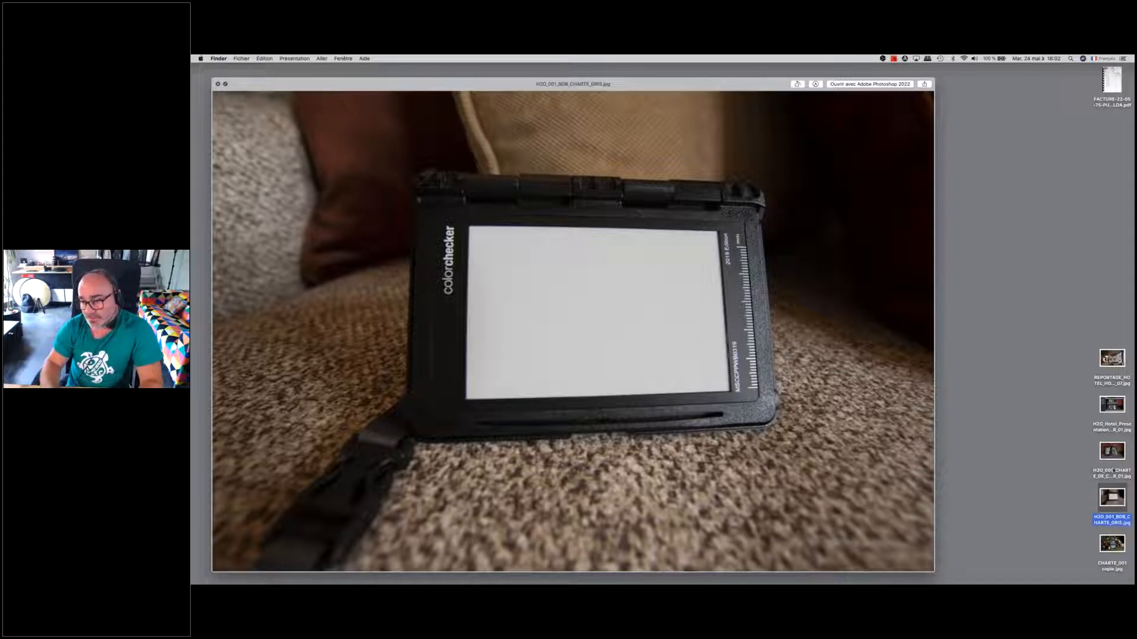
key(space)
key(space)
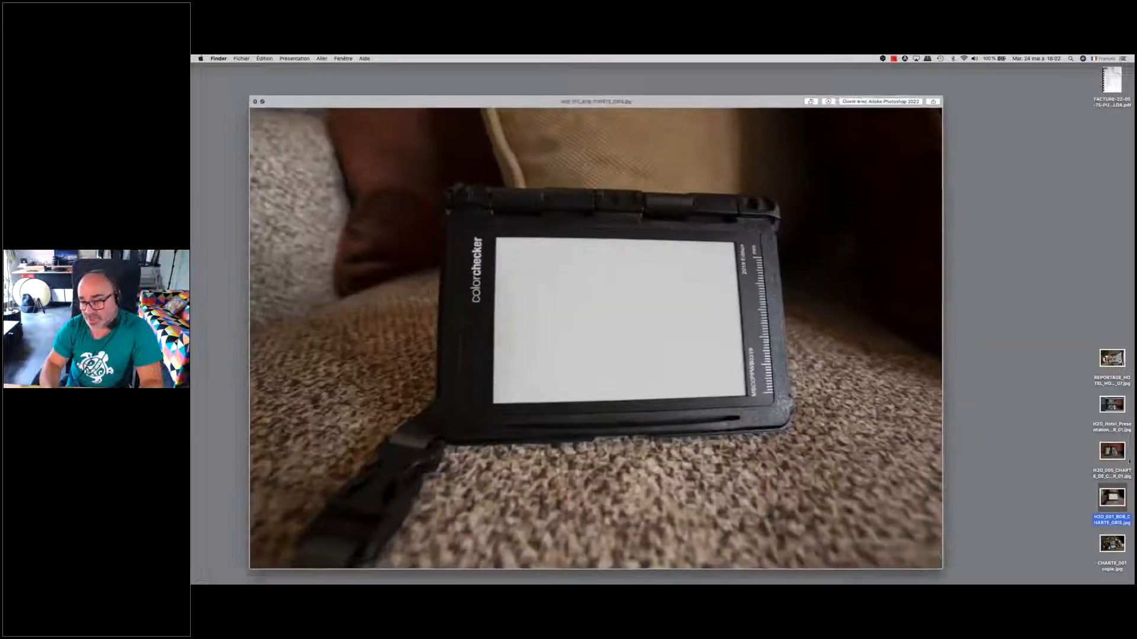
Preview the H2O_005_CHARTE_DE_COULEUR_01.jpg colour chart and the ColorChecker Camera Calibration screenshot, repositioning and enlarging the preview window
click(1121, 462)
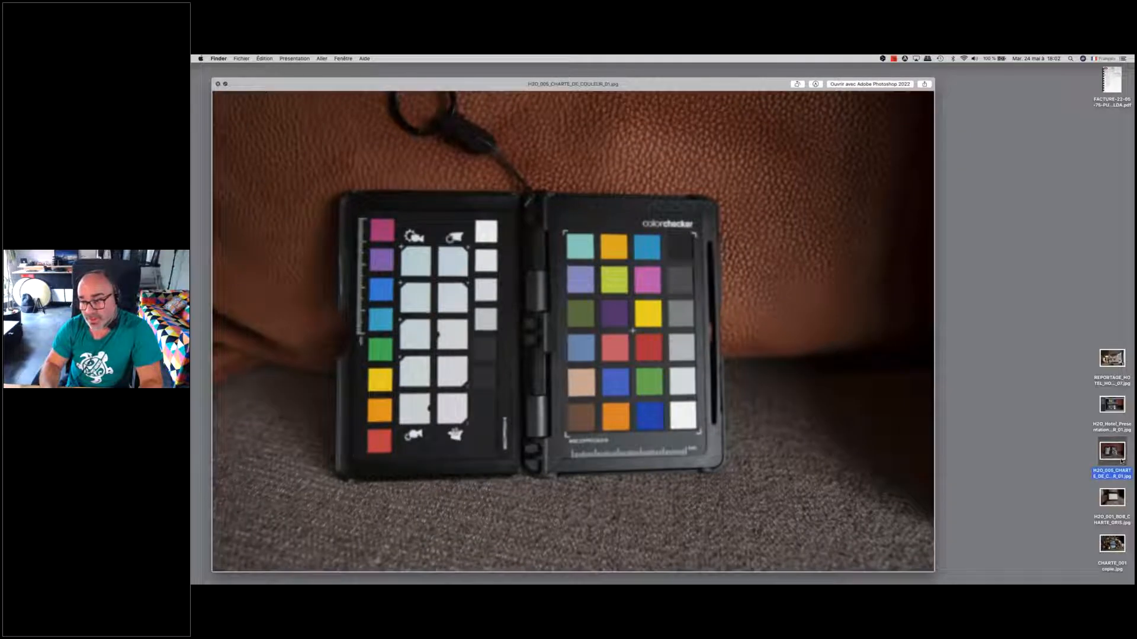
key(Up)
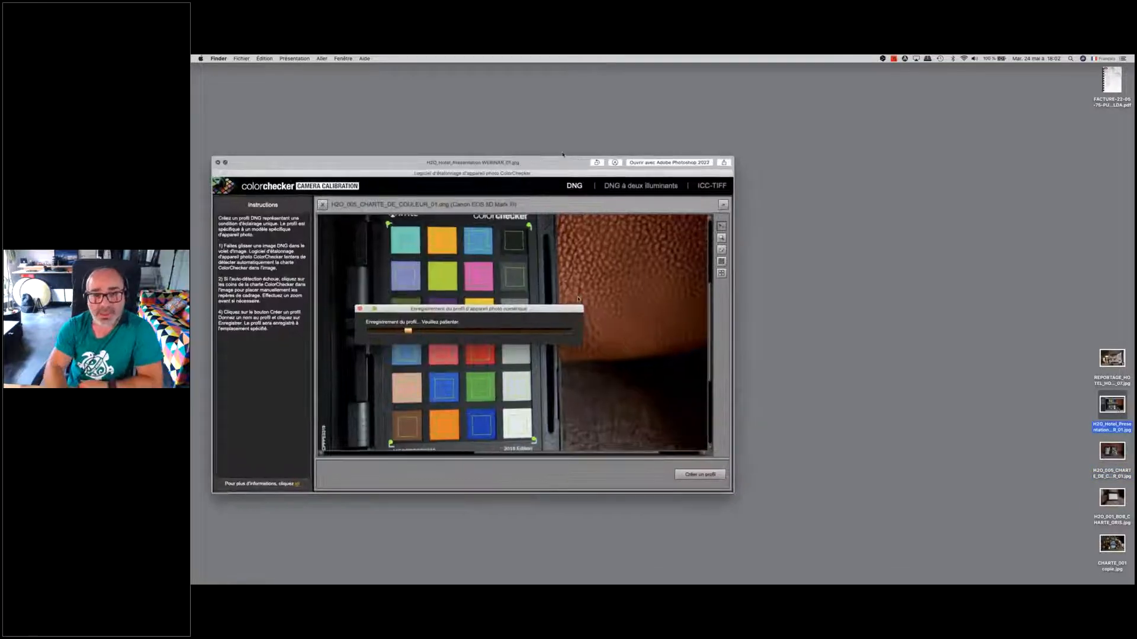
drag(544, 173, 544, 84)
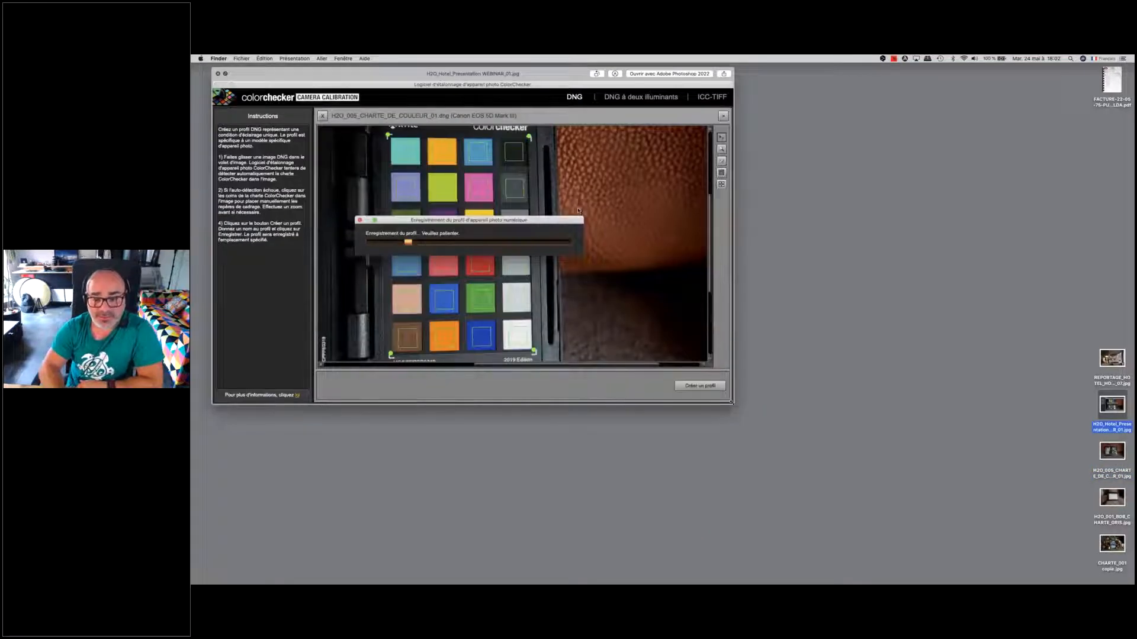
drag(782, 450, 942, 555)
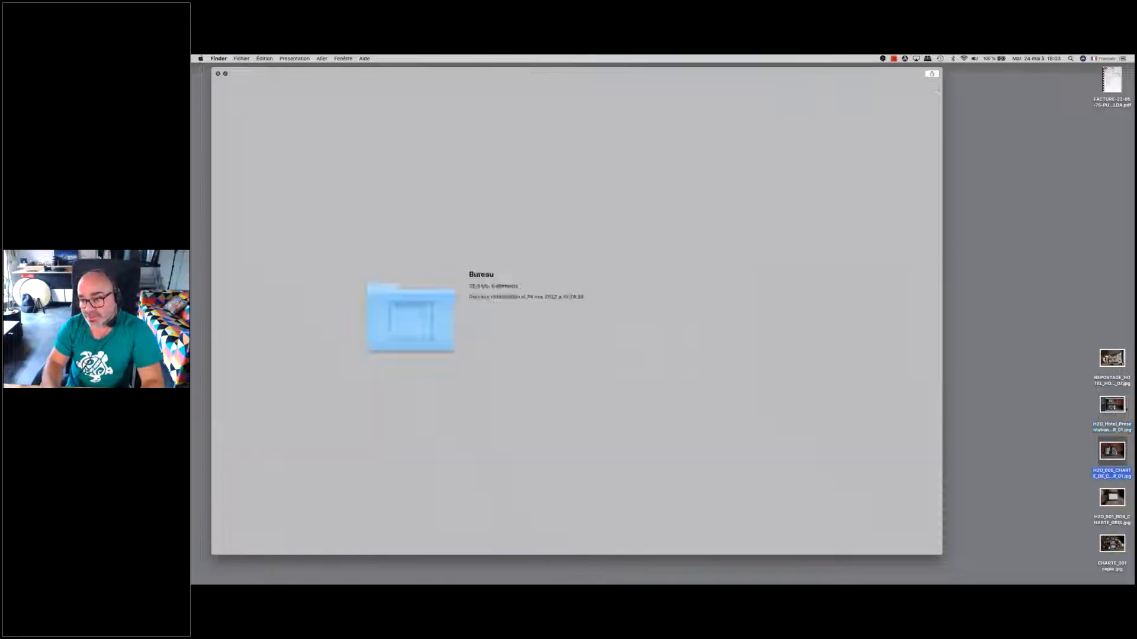
Preview CHARTE_001 copie.jpg again, browse through the neighbouring desktop images back to the colour chart photo, and close the preview
click(1113, 451)
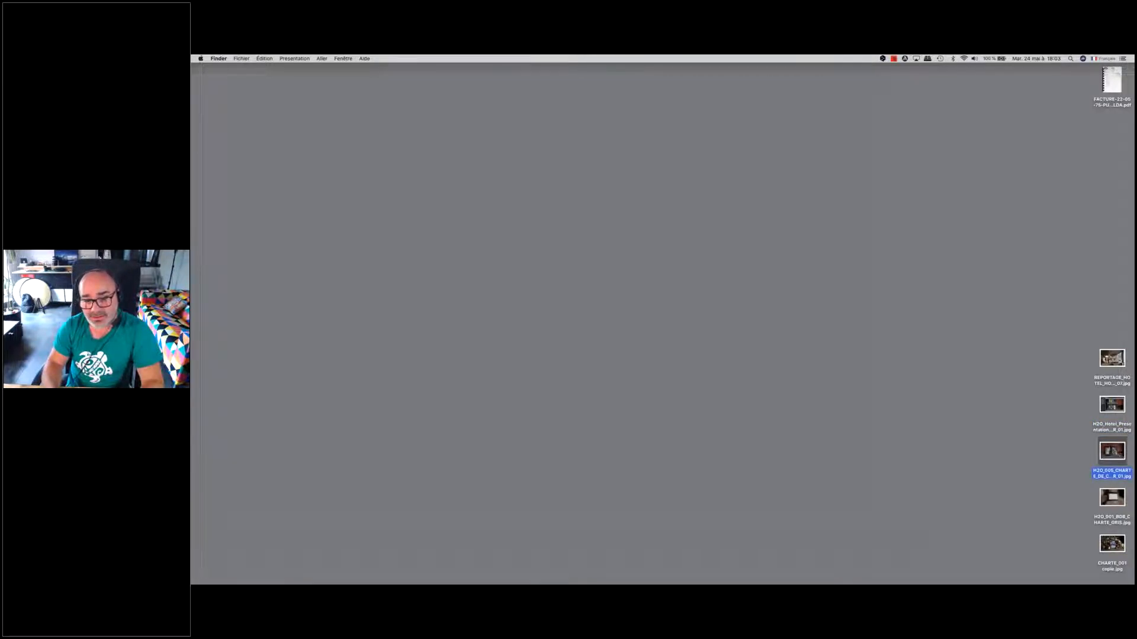
key(space)
key(space)
key(Down)
key(Down)
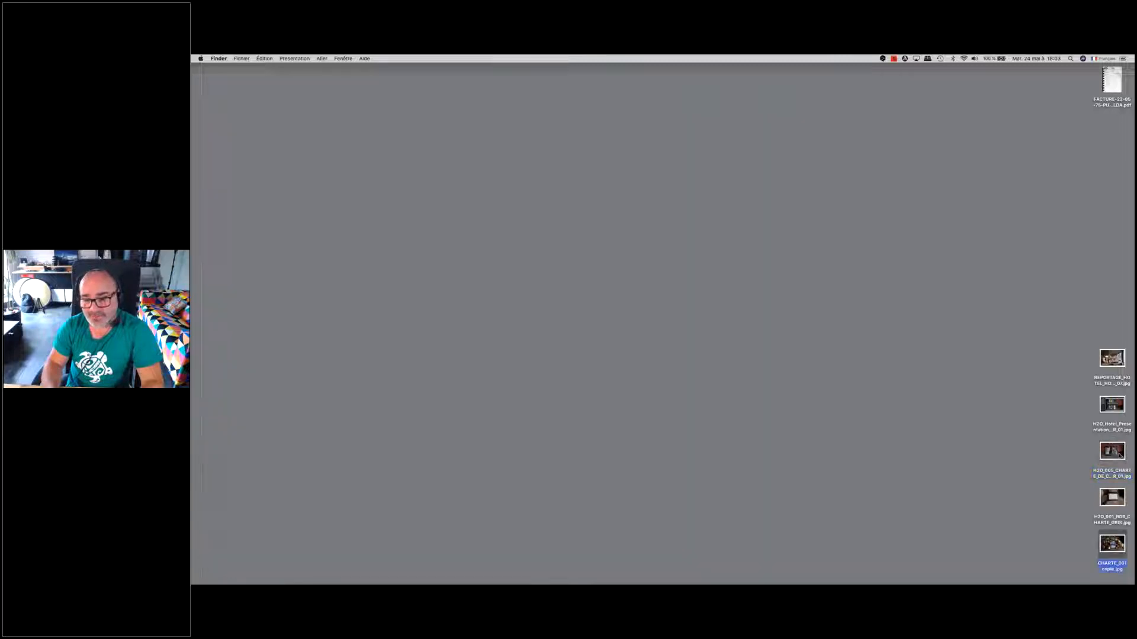
key(space)
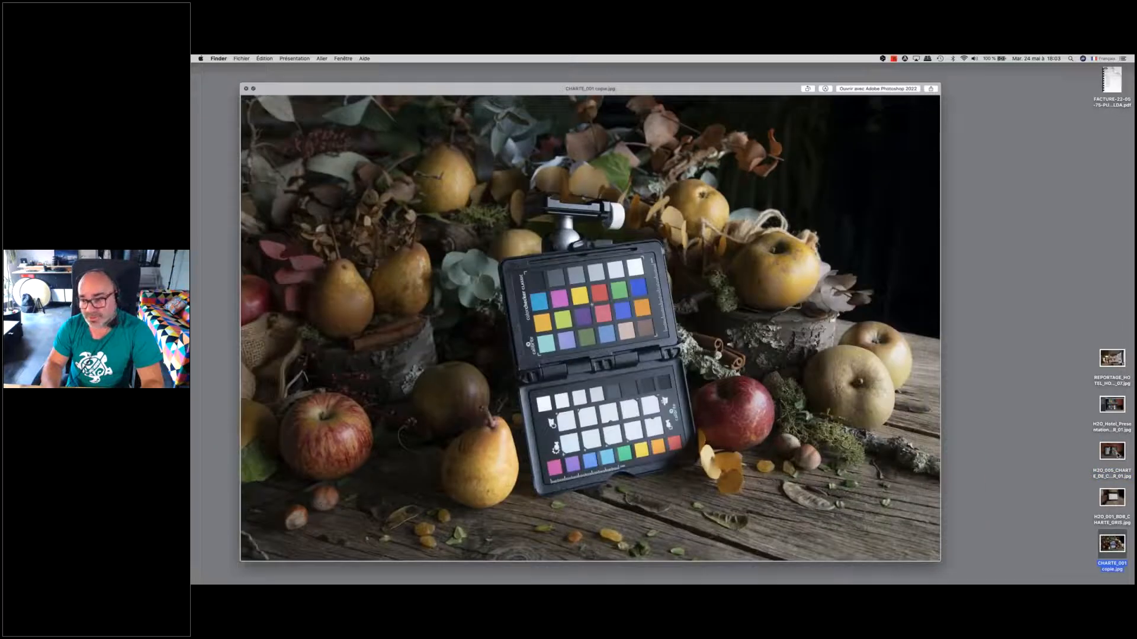
key(Up)
key(Up)
key(Up)
key(Down)
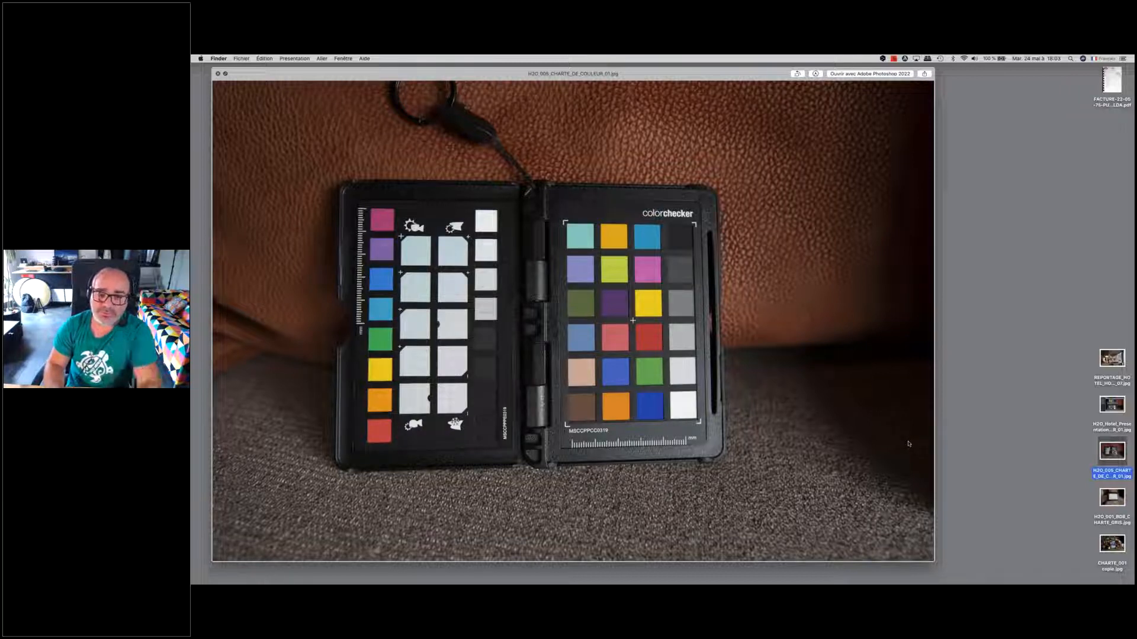
key(space)
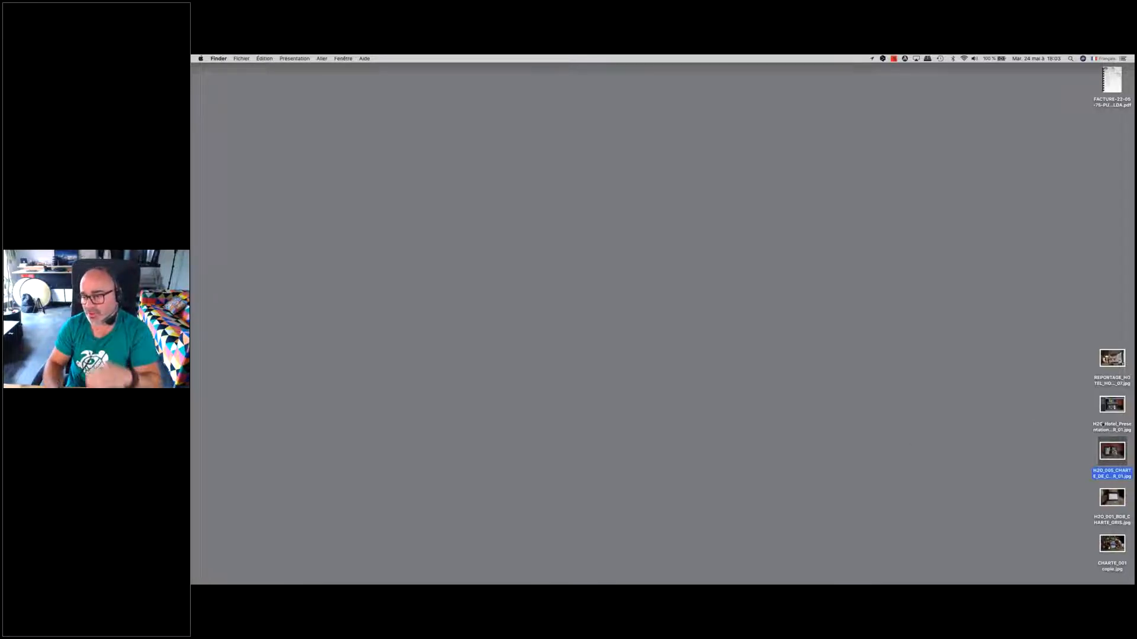
Preview the ColorChecker calibration screenshot and the REPORTAGE_HOTEL interior photo one after the other, closing each preview
click(1125, 408)
key(space)
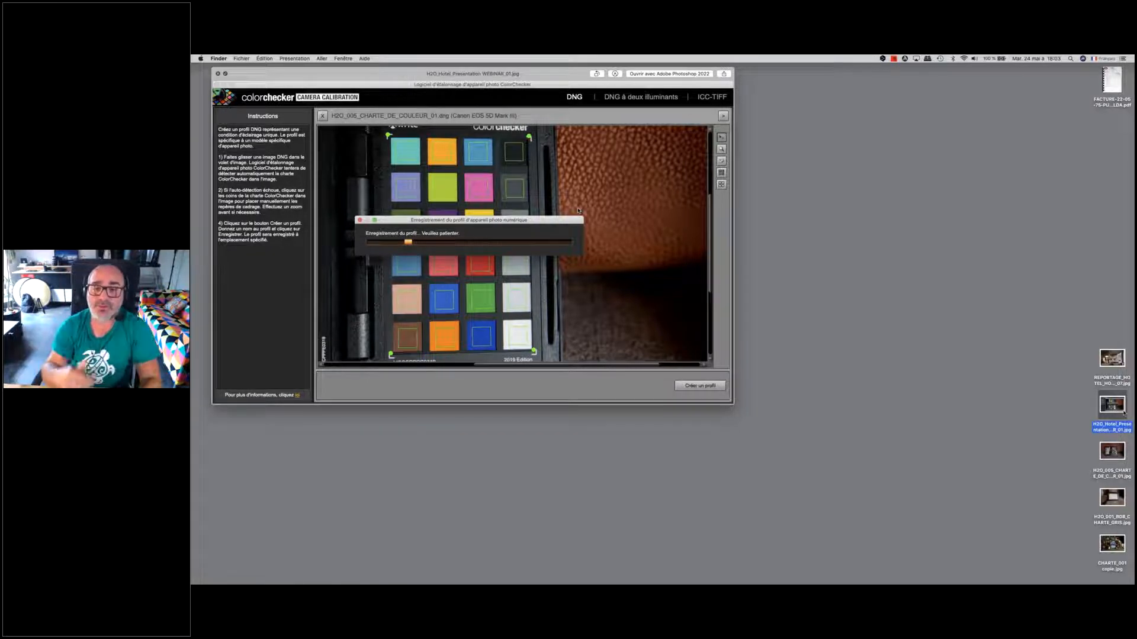
key(space)
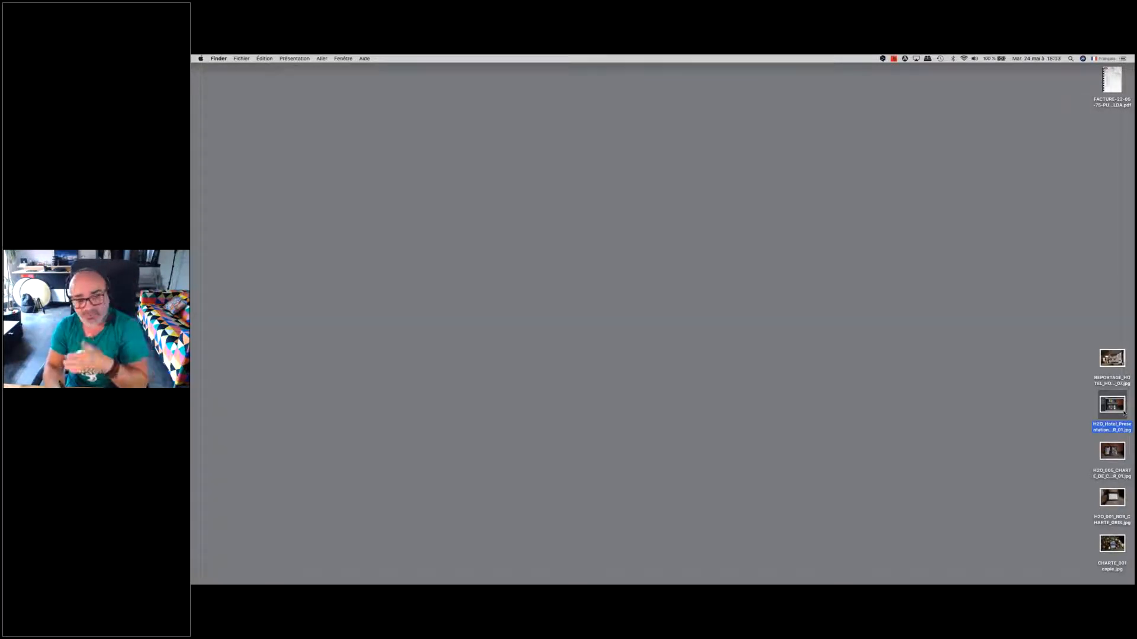
click(1124, 345)
key(space)
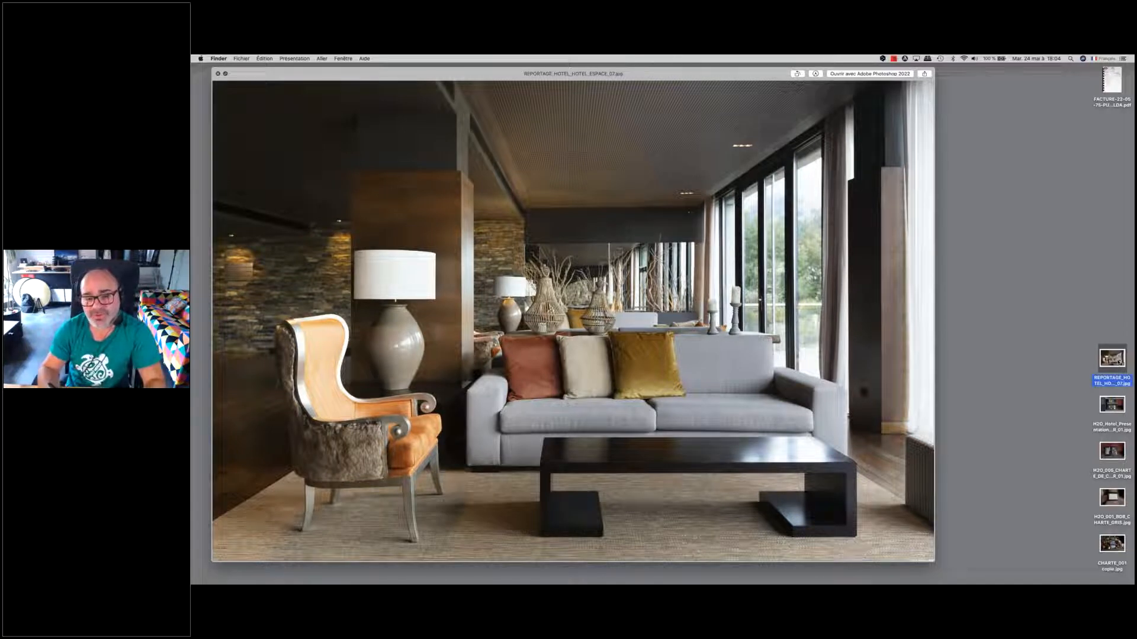
key(space)
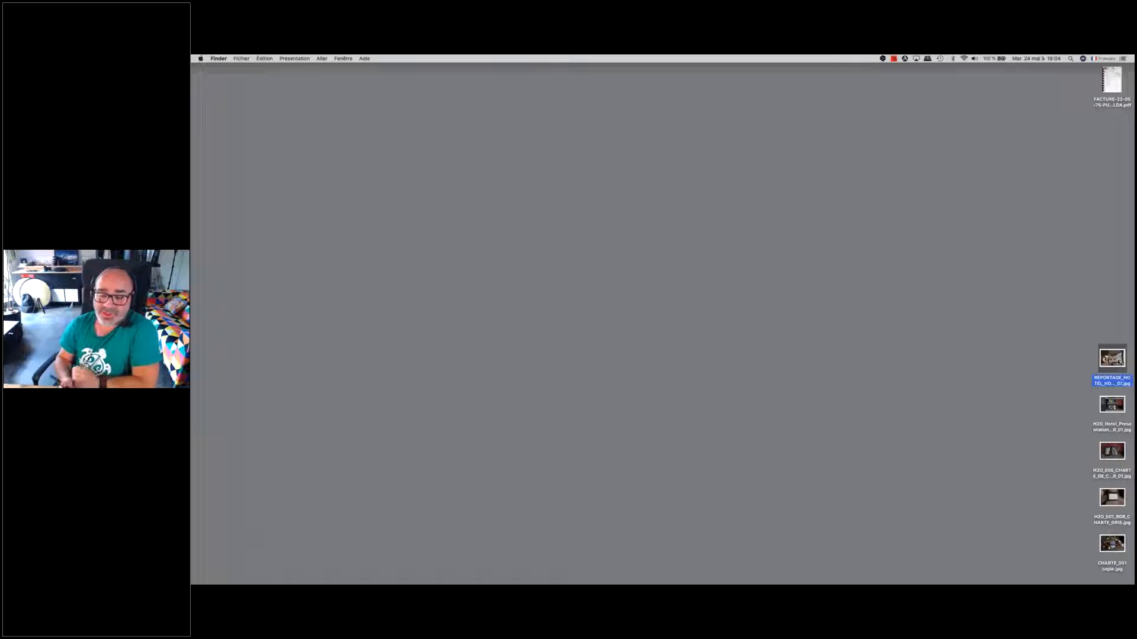